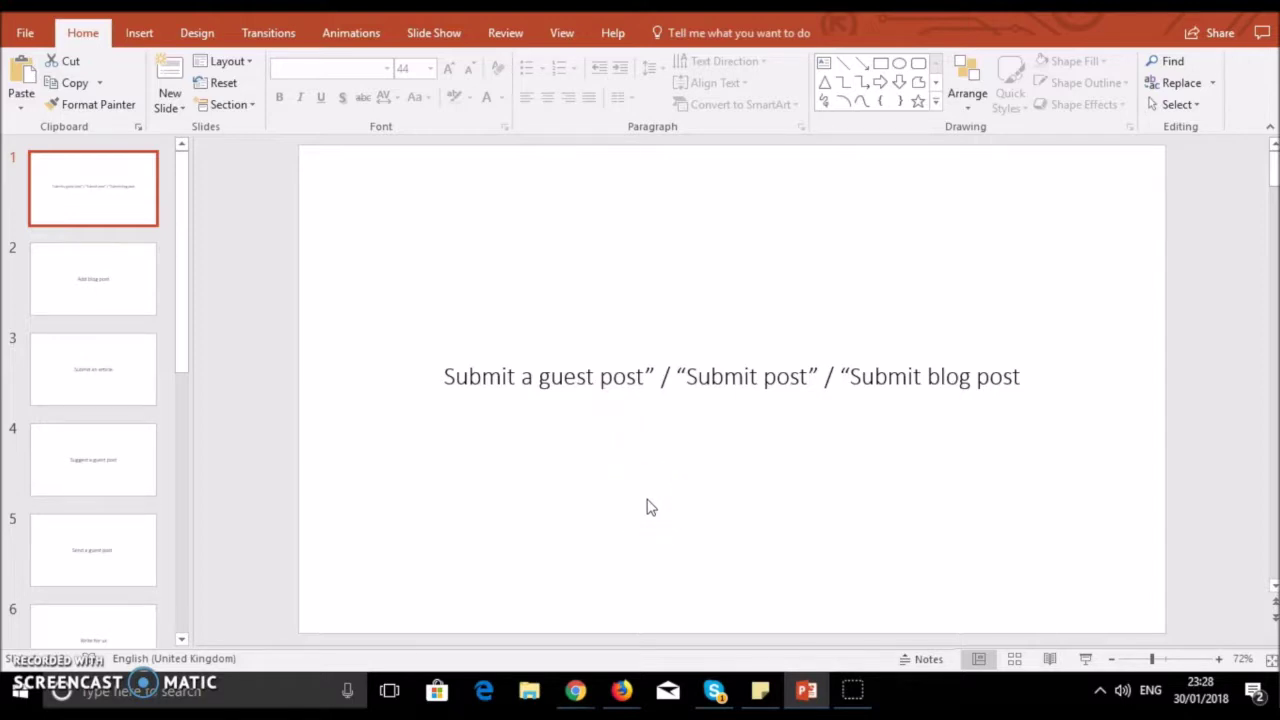
{"action": "key", "text": "Page_Down"}
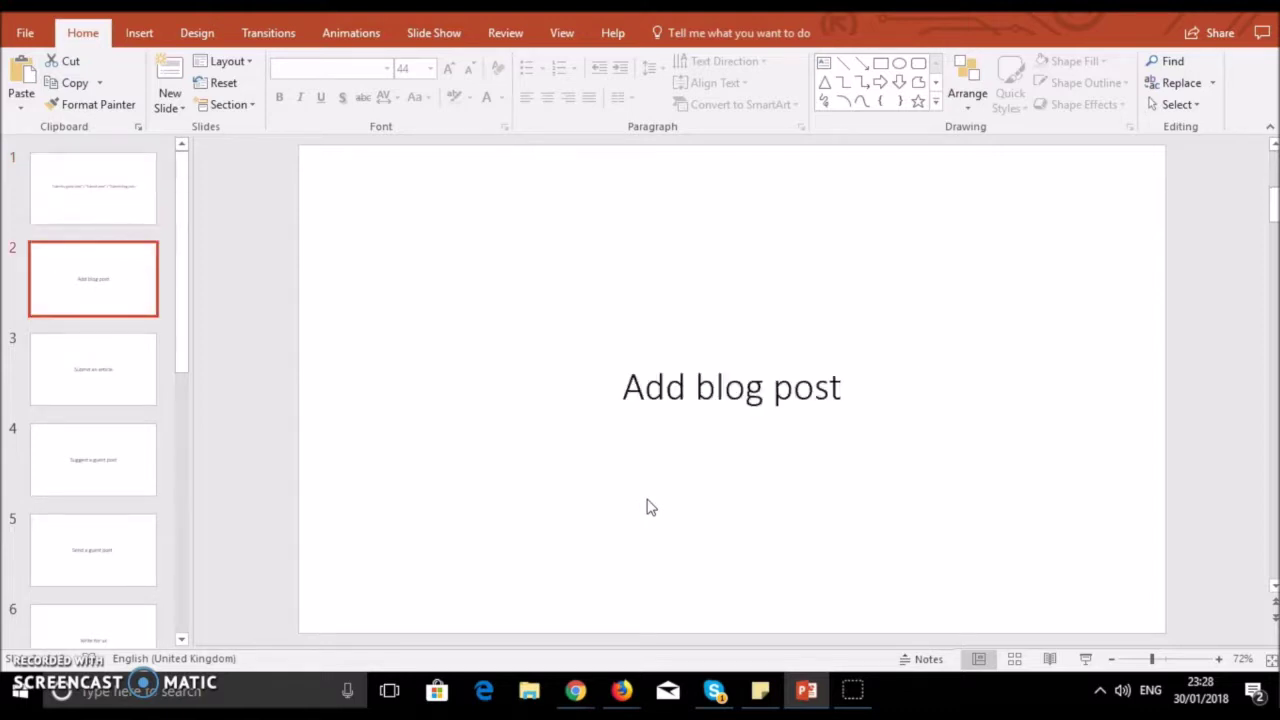
{"action": "key", "text": "Page_Down"}
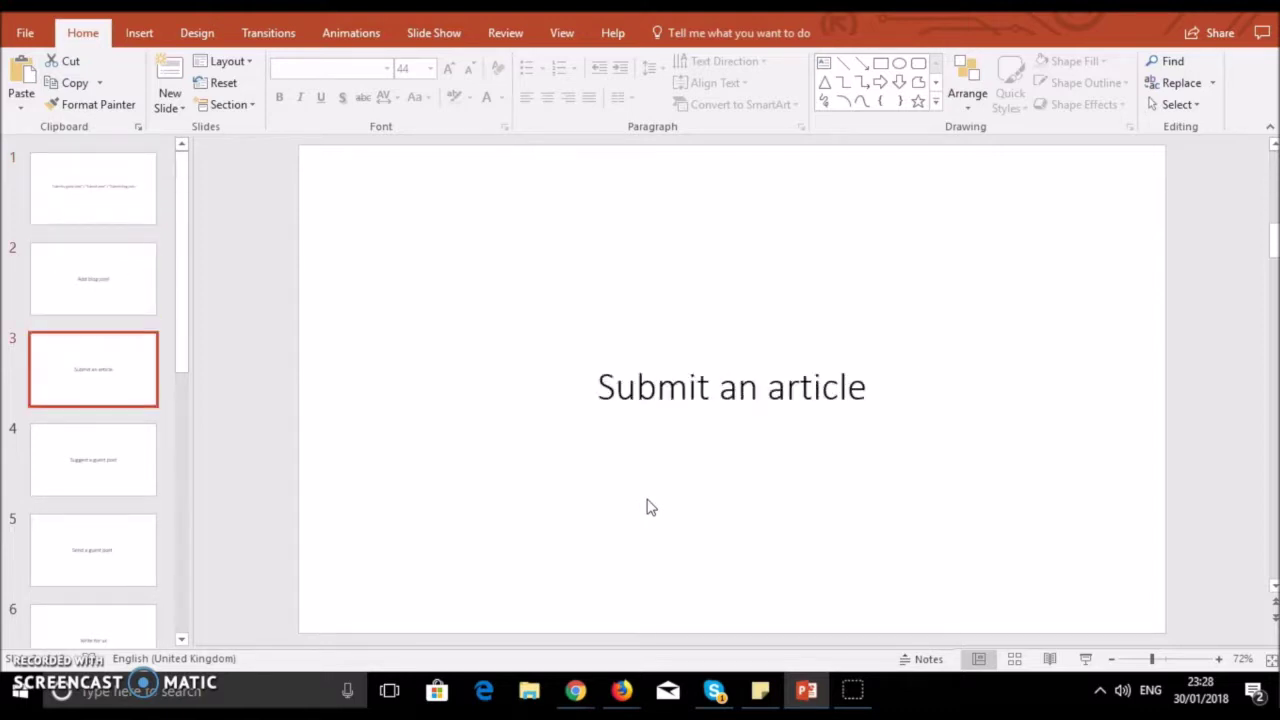
{"action": "key", "text": "Page_Down"}
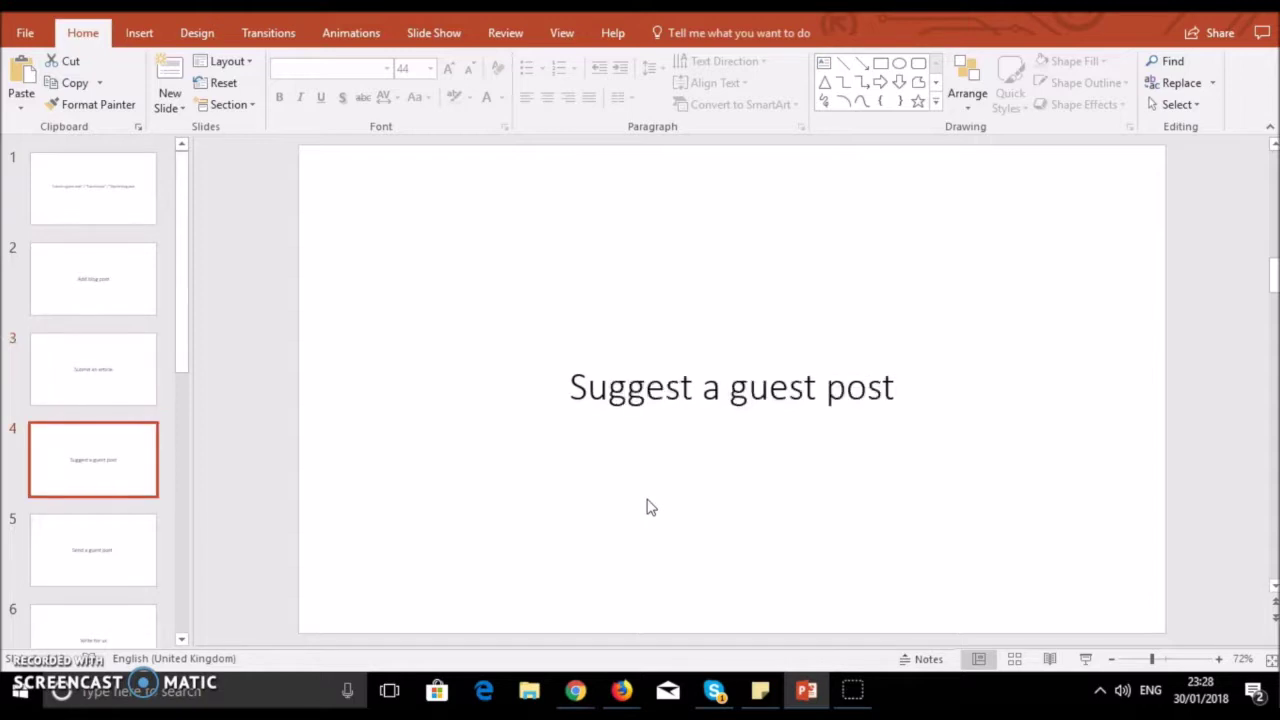
{"action": "key", "text": "Page_Down"}
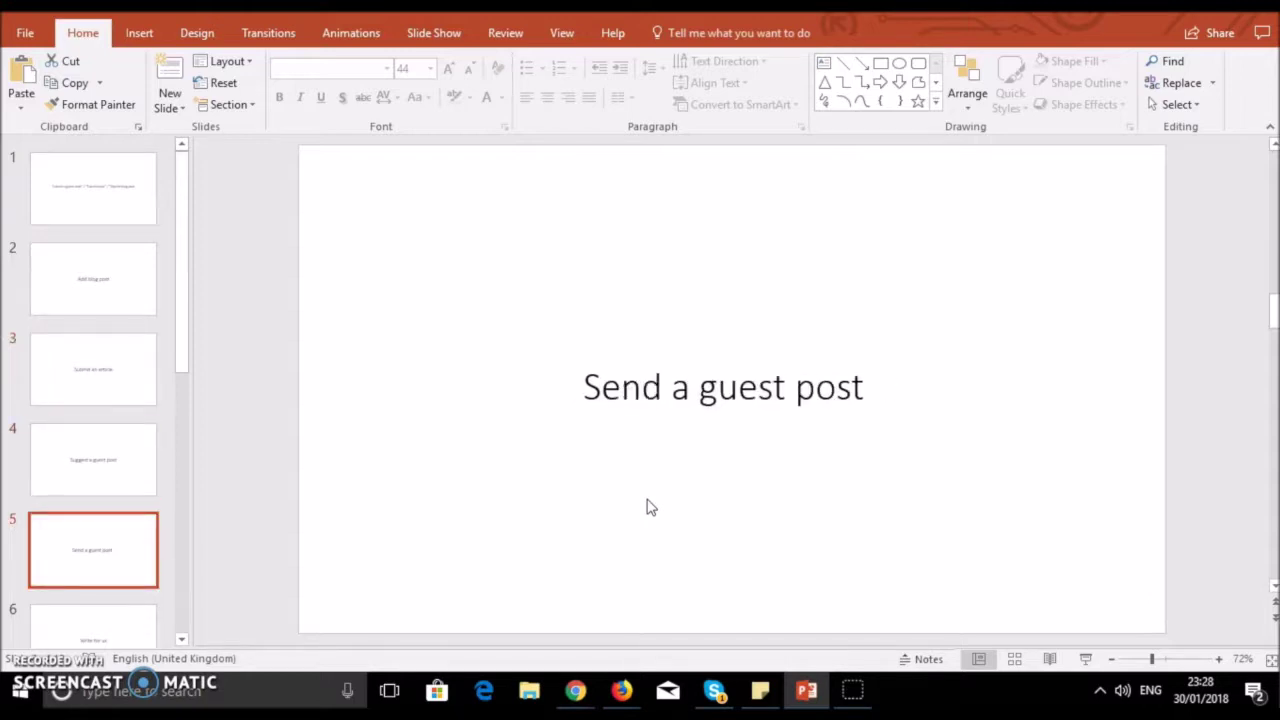
{"action": "key", "text": "Page_Down"}
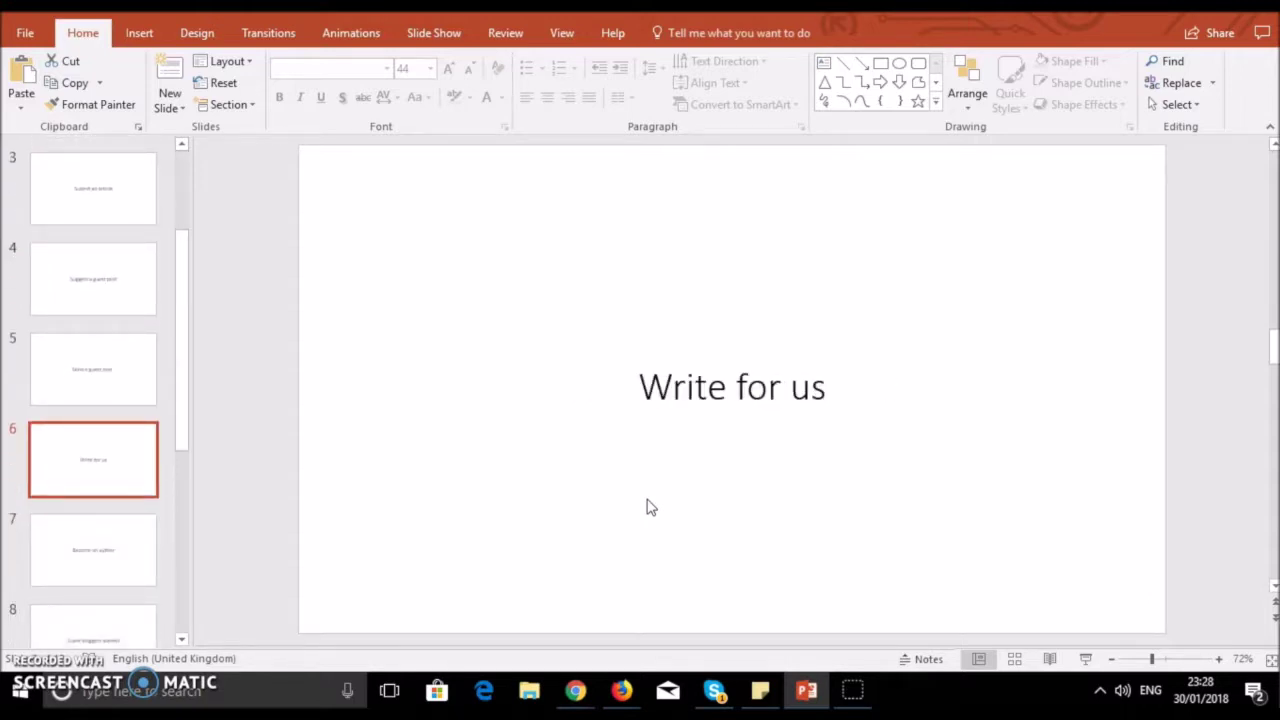
{"action": "key", "text": "Page_Down"}
{"action": "key", "text": "Page_Down"}
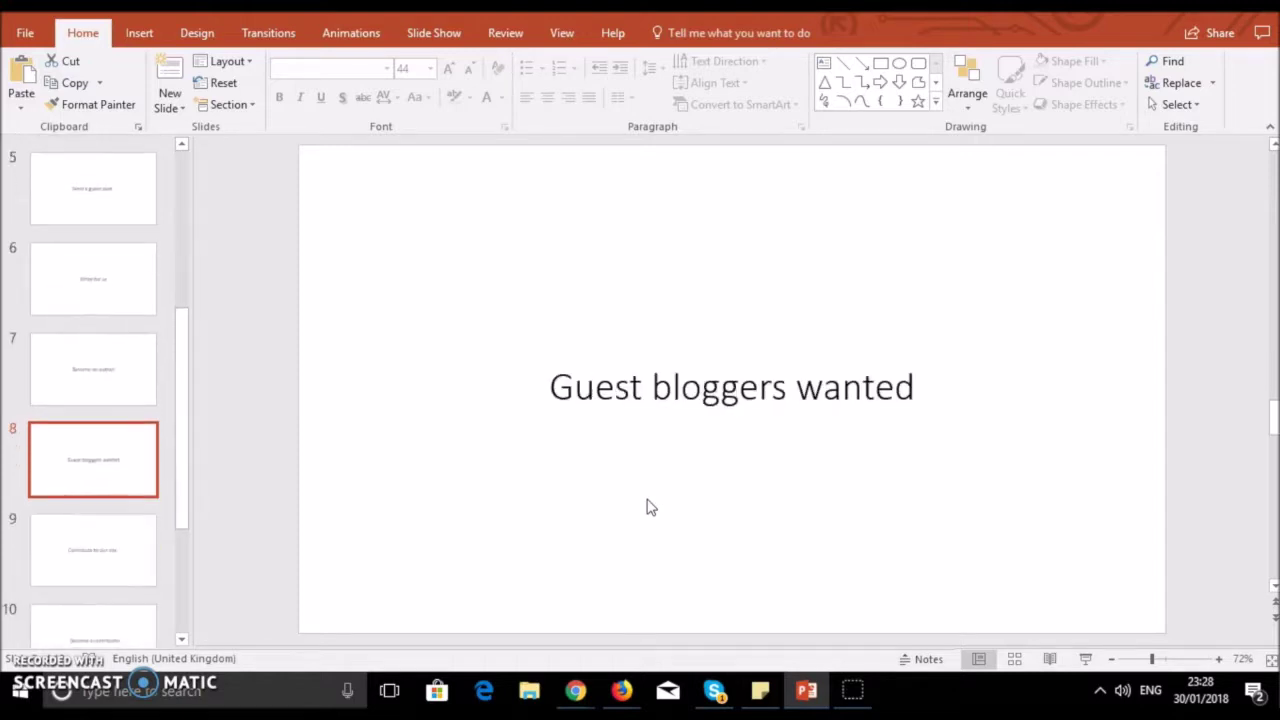
{"action": "key", "text": "Page_Down"}
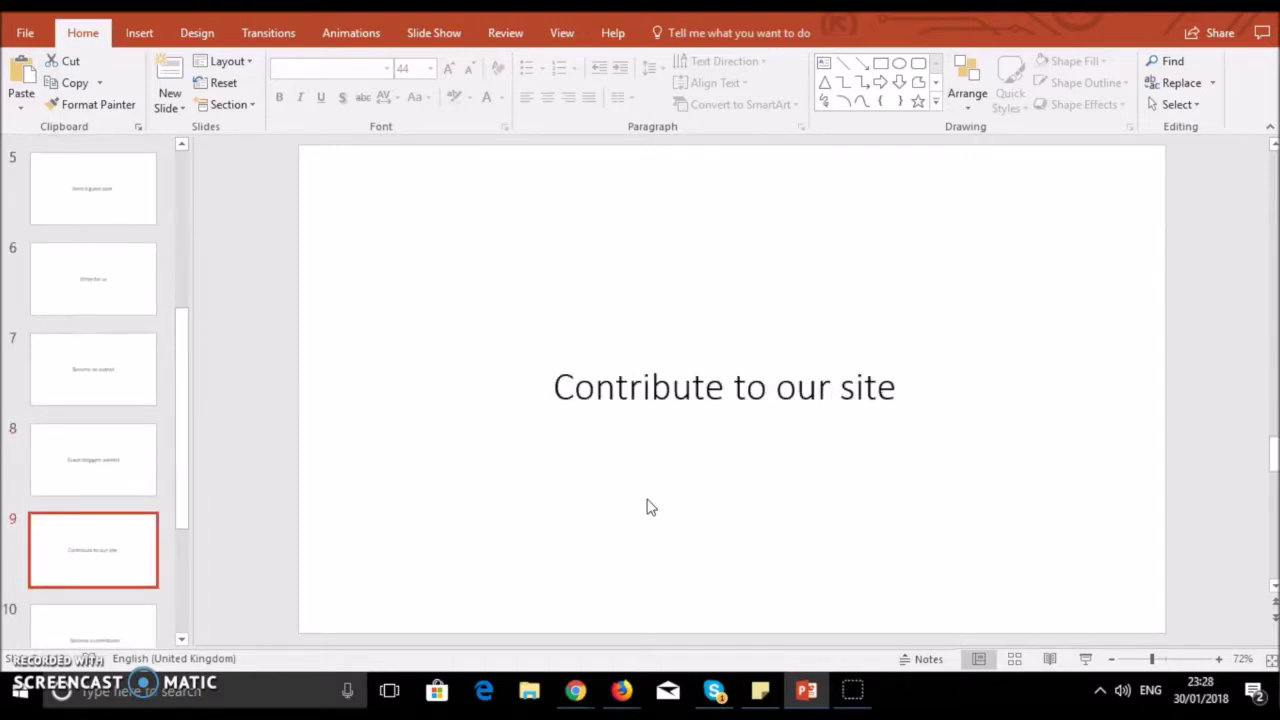
{"action": "key", "text": "Page_Down"}
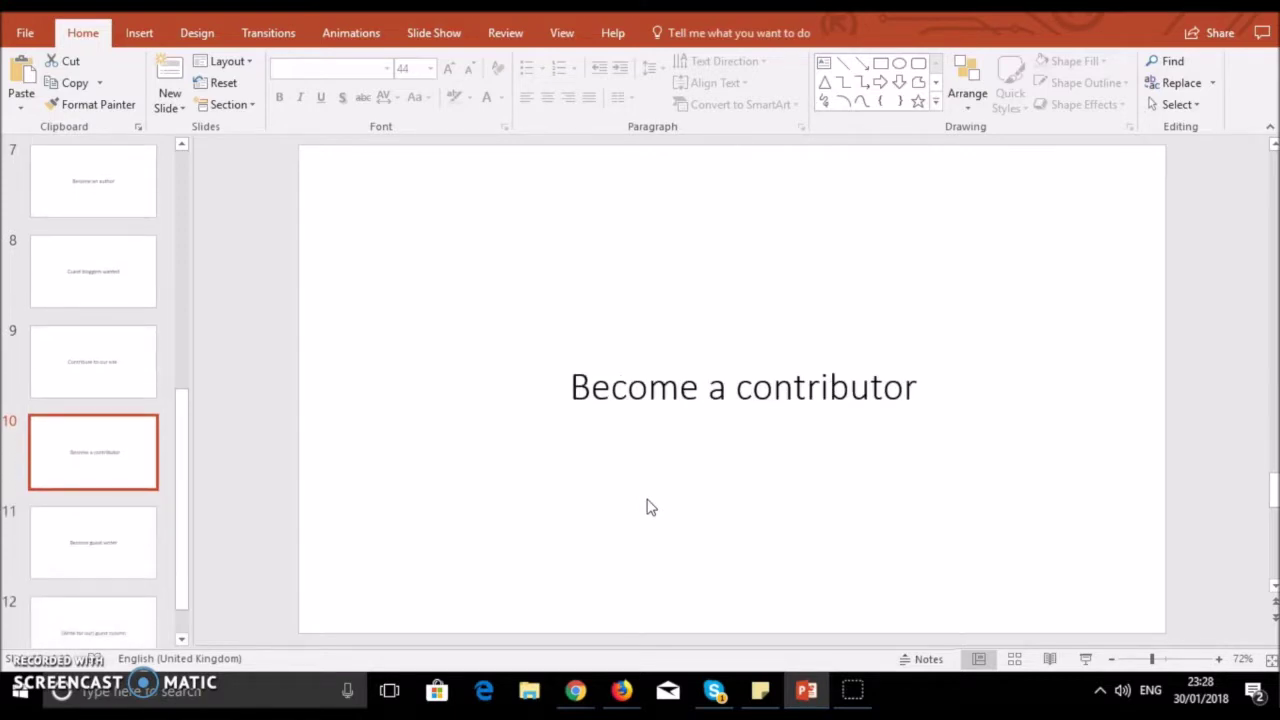
{"action": "key", "text": "Page_Down"}
{"action": "key", "text": "Page_Down"}
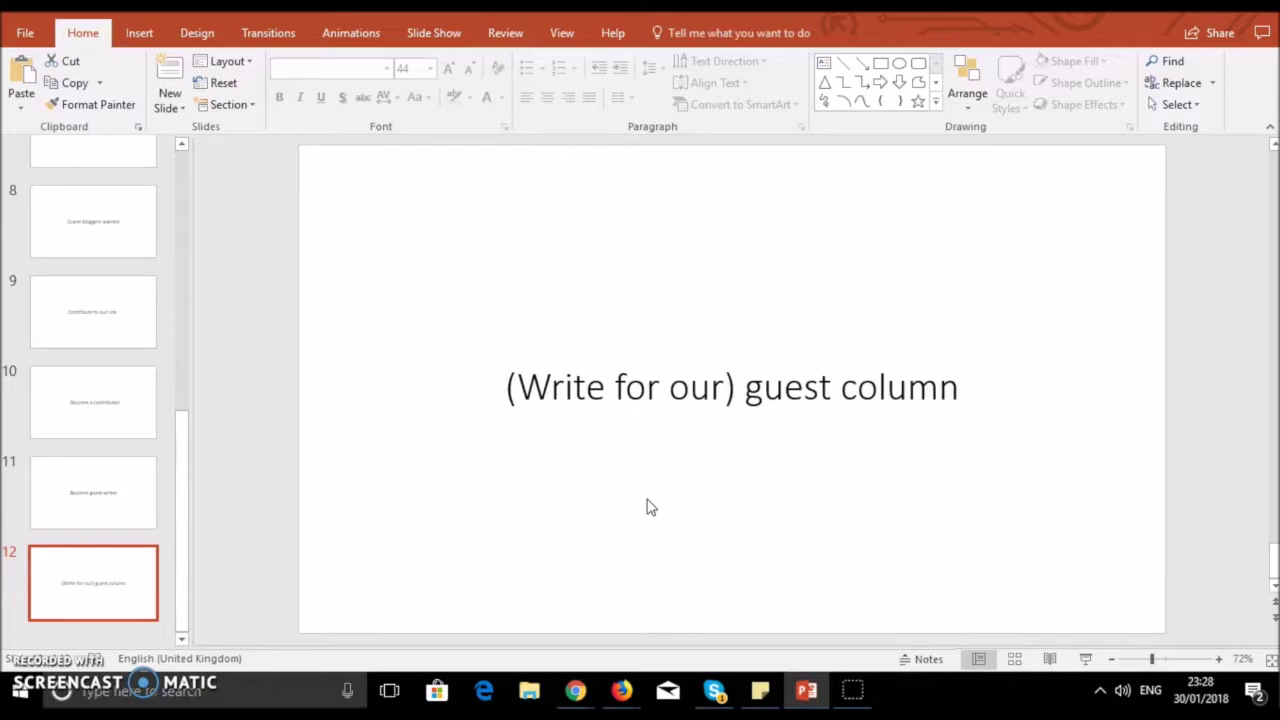
{"action": "key", "text": "Page_Up"}
{"action": "key", "text": "Page_Up"}
{"action": "key", "text": "Page_Up"}
{"action": "key", "text": "Page_Up"}
{"action": "key", "text": "Page_Up"}
{"action": "key", "text": "Page_Up"}
{"action": "key", "text": "Page_Up"}
{"action": "key", "text": "Page_Up"}
{"action": "key", "text": "Page_Up"}
{"action": "key", "text": "Page_Up"}
{"action": "key", "text": "Page_Up"}
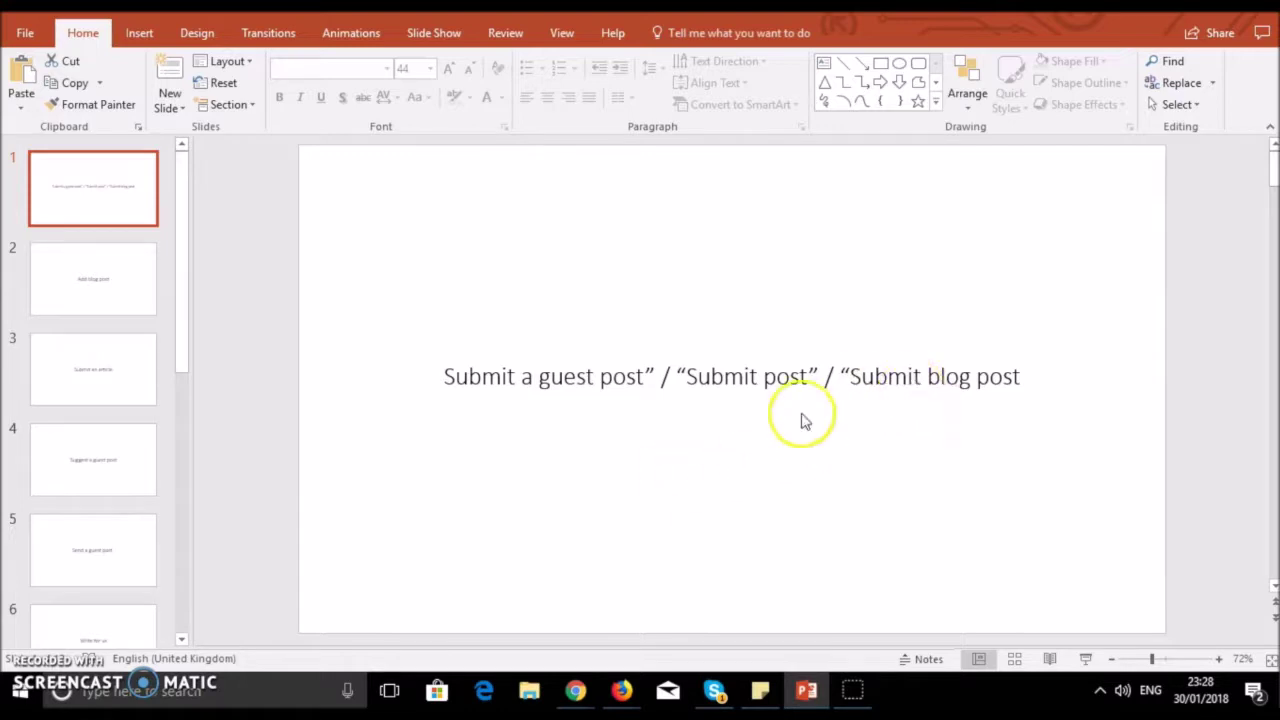
Step: Search Google for Submit blog post from a new Chrome tab
{"action": "mouse_move", "coordinate": [575, 690]}
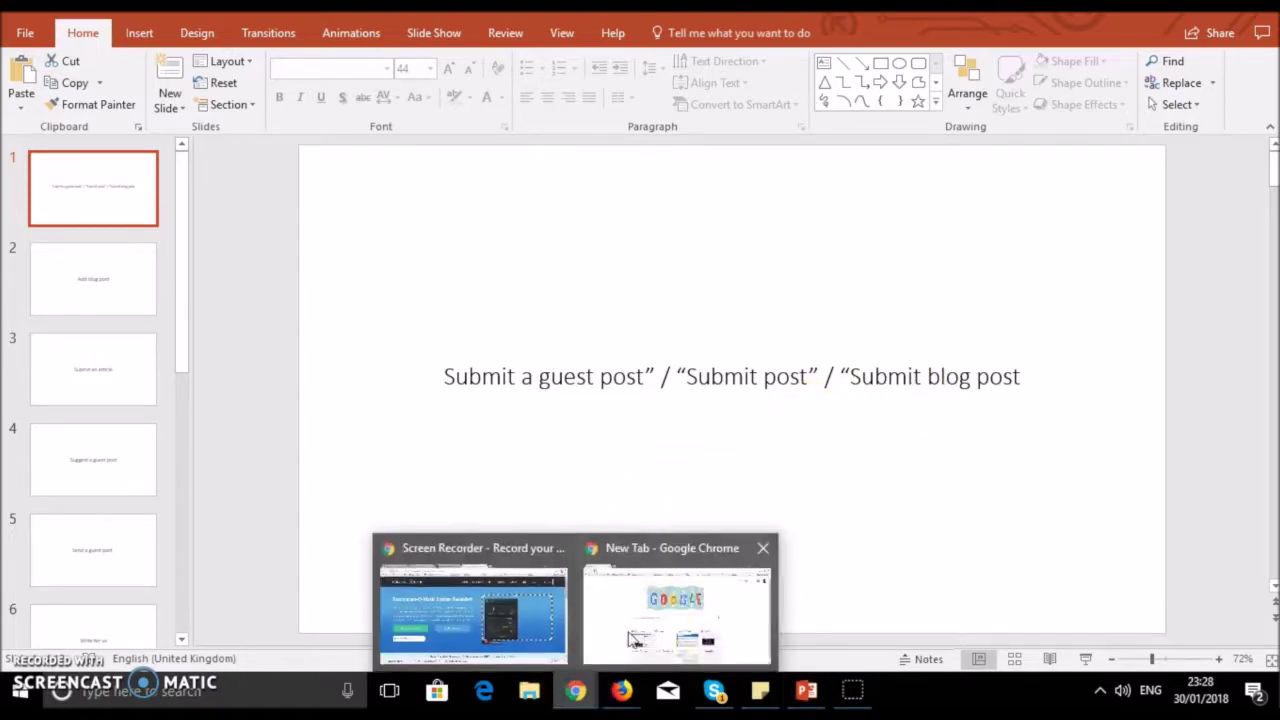
{"action": "left_click", "coordinate": [672, 628]}
{"action": "left_click", "coordinate": [202, 31]}
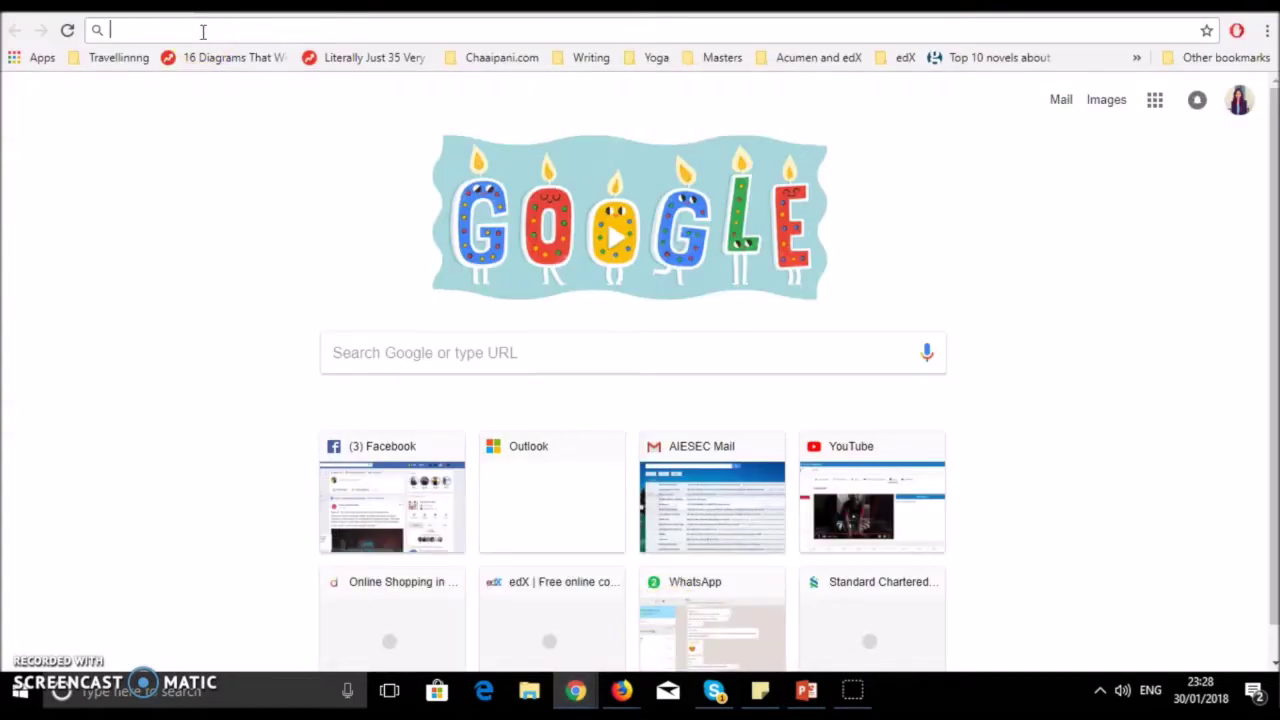
{"action": "type", "text": "Submit blog "}
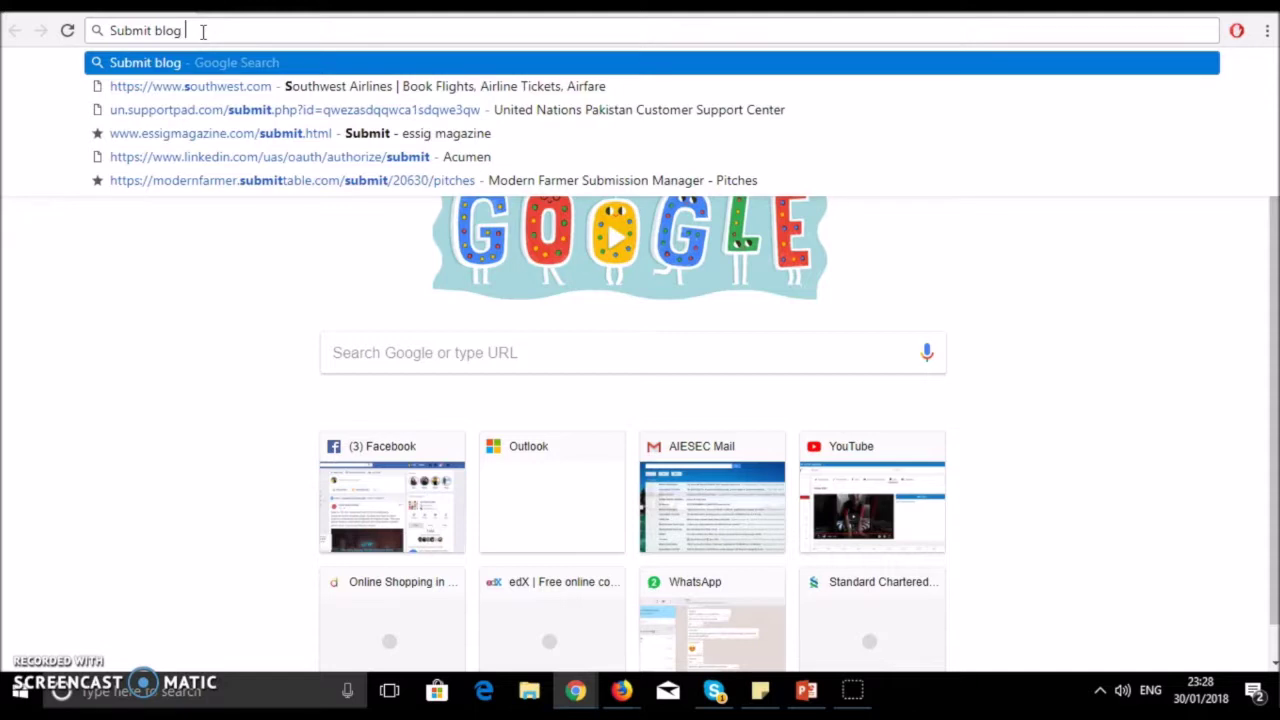
{"action": "type", "text": "post"}
{"action": "key", "text": "Return"}
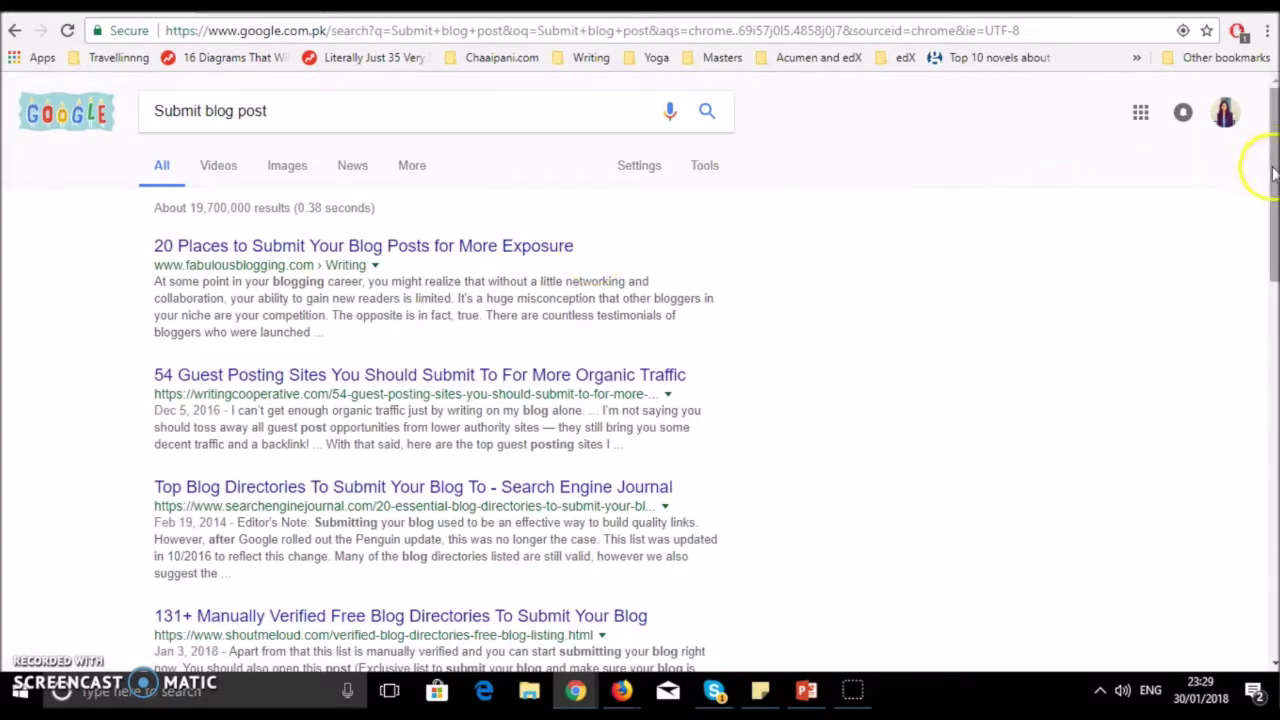
Step: Scroll the roughly 19,700,000 results and put the cursor back in the search box
{"action": "left_click_drag", "start_coordinate": [1272, 172], "coordinate": [1272, 215]}
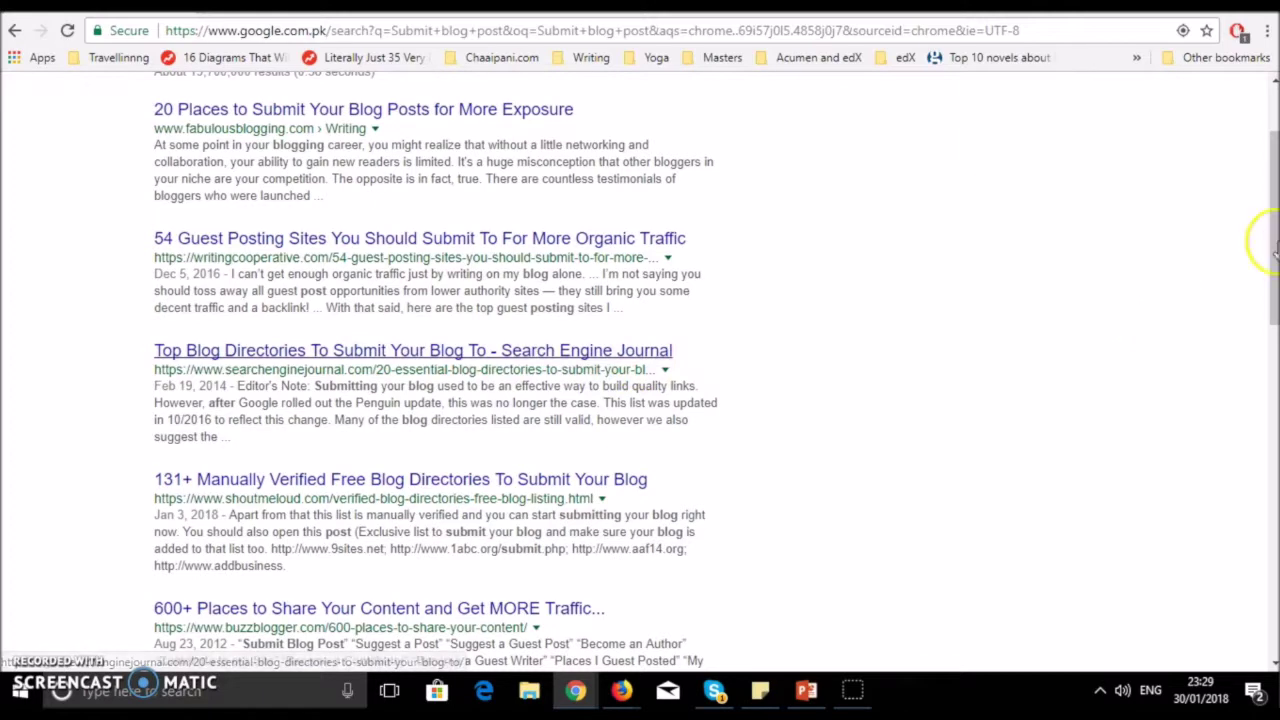
{"action": "left_click_drag", "start_coordinate": [1273, 250], "coordinate": [1274, 157]}
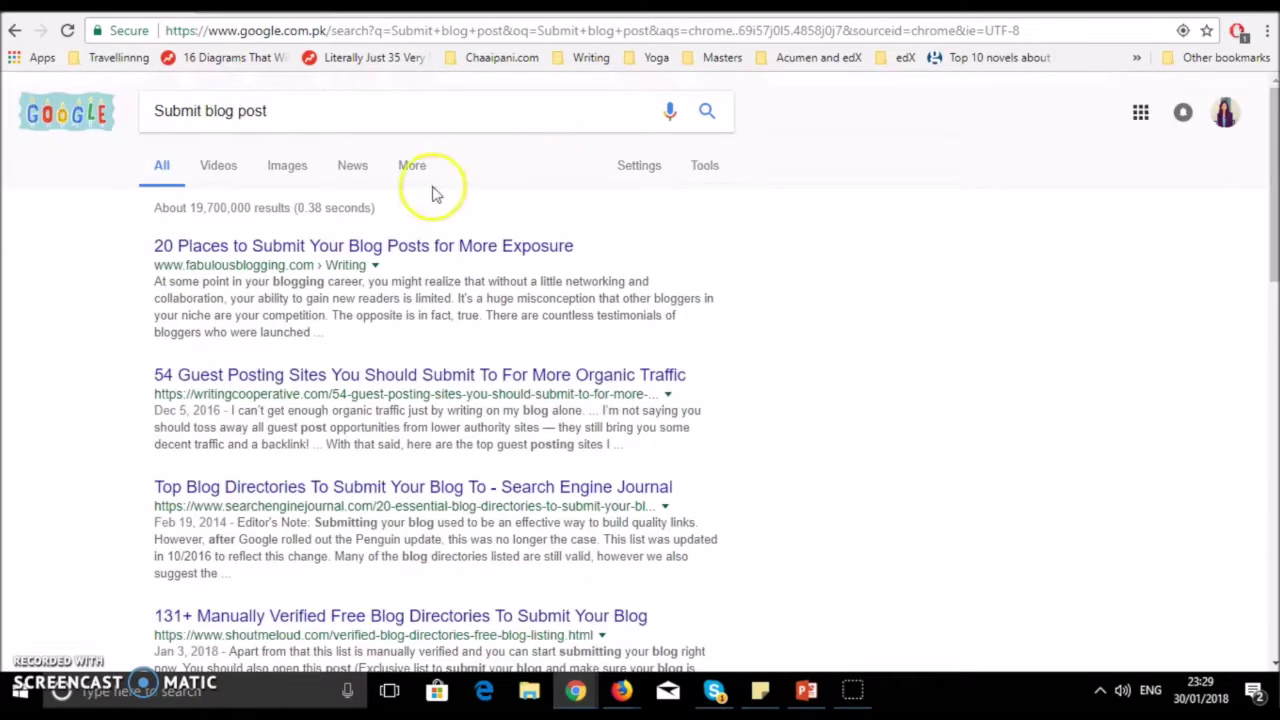
{"action": "left_click", "coordinate": [324, 110]}
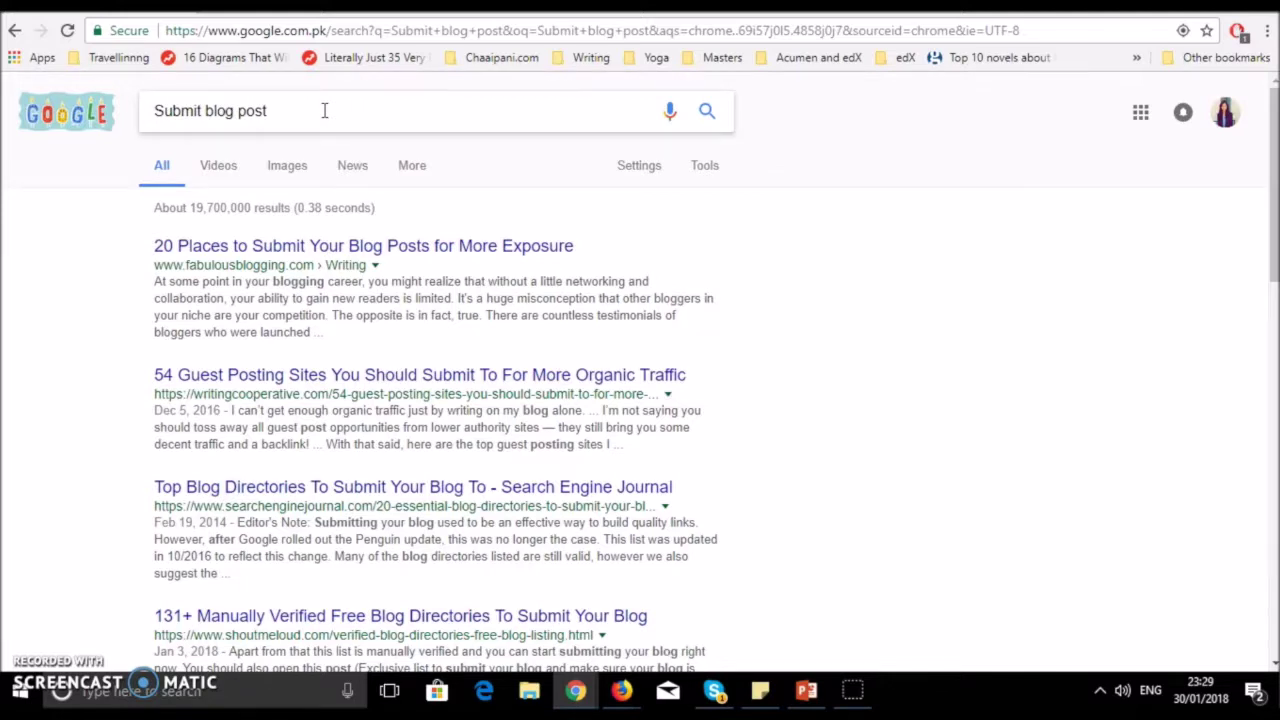
{"action": "left_click", "coordinate": [324, 110]}
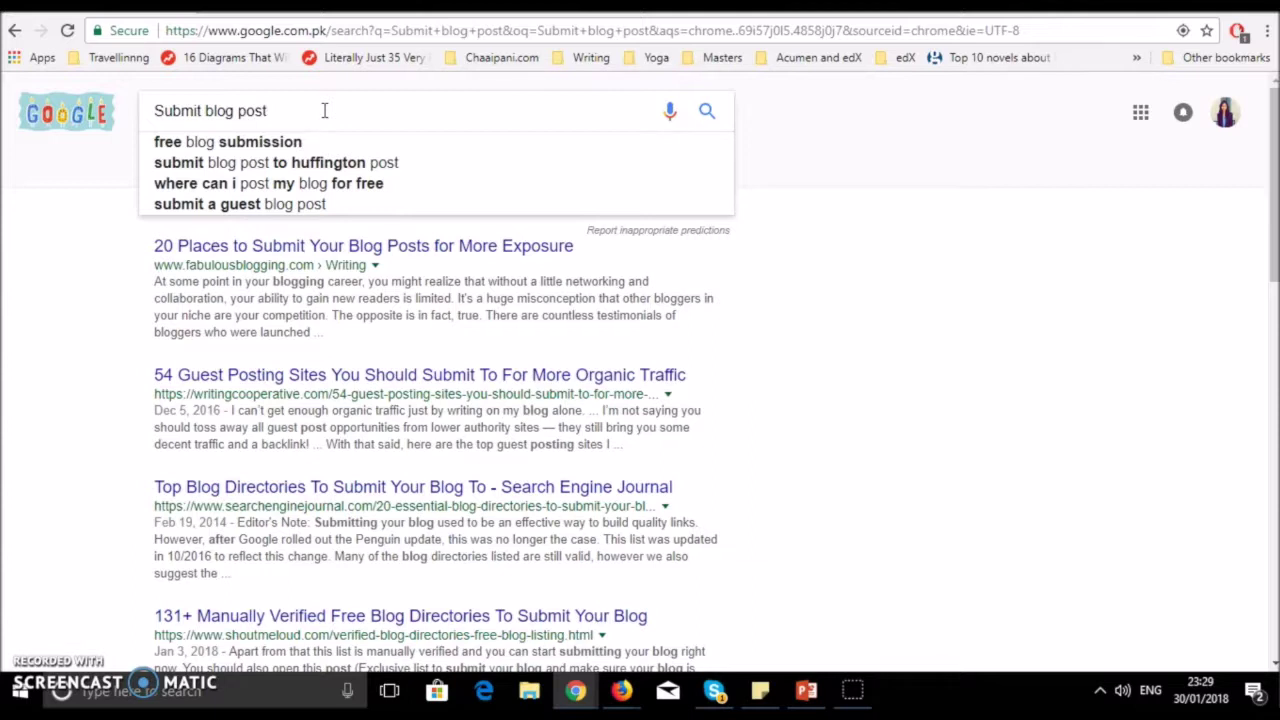
Step: Wrap Submit blog post in quotation marks and search, narrowing results to about 22,100
{"action": "left_click", "coordinate": [160, 112]}
{"action": "type", "text": "\""}
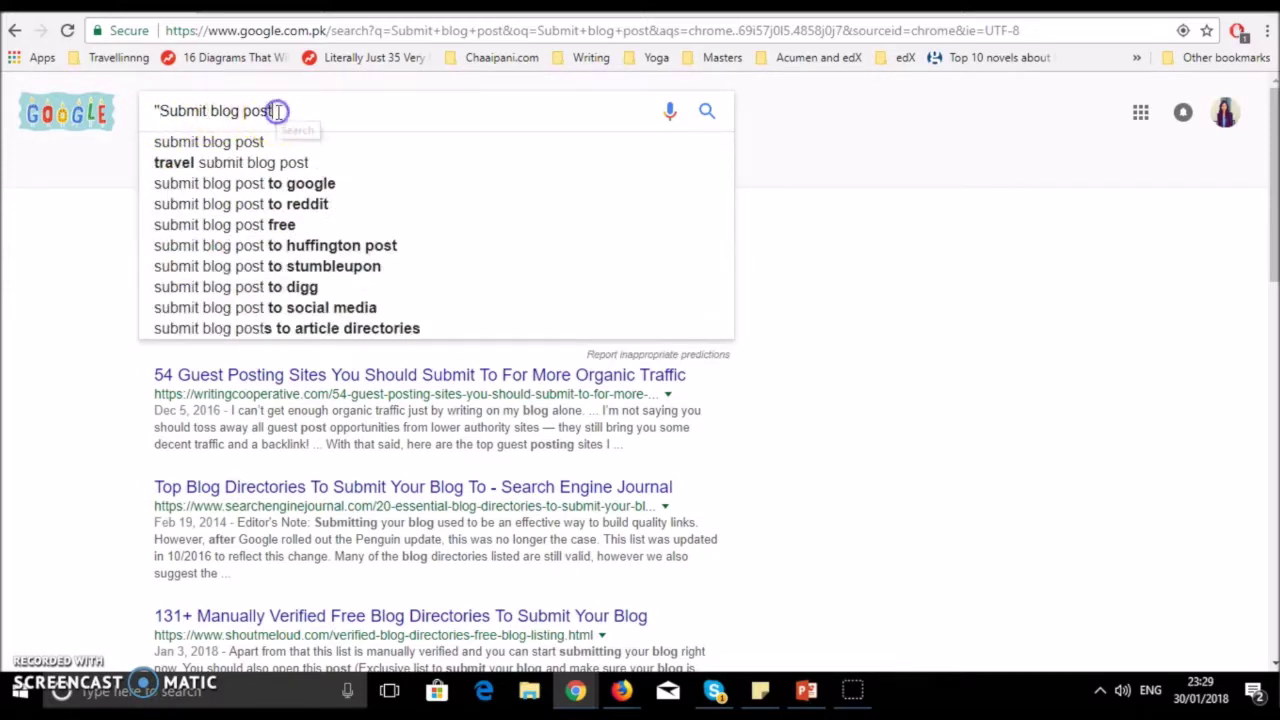
{"action": "type", "text": "\""}
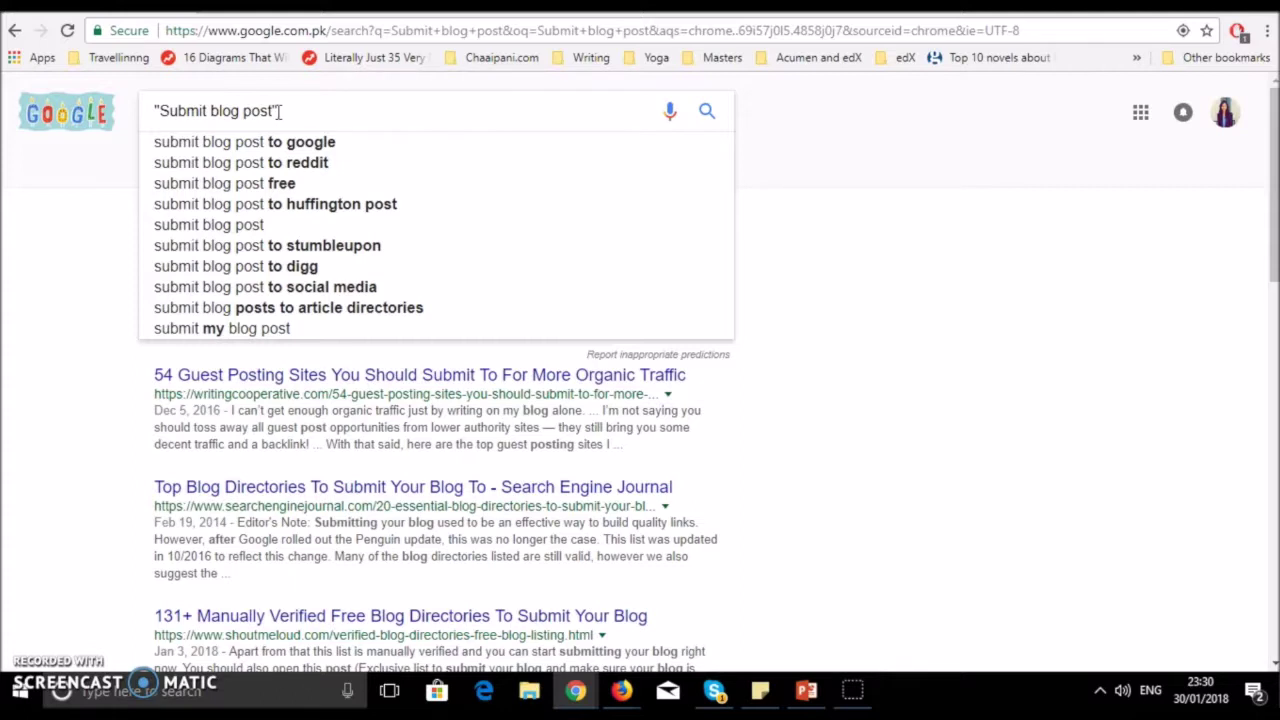
{"action": "key", "text": "Return"}
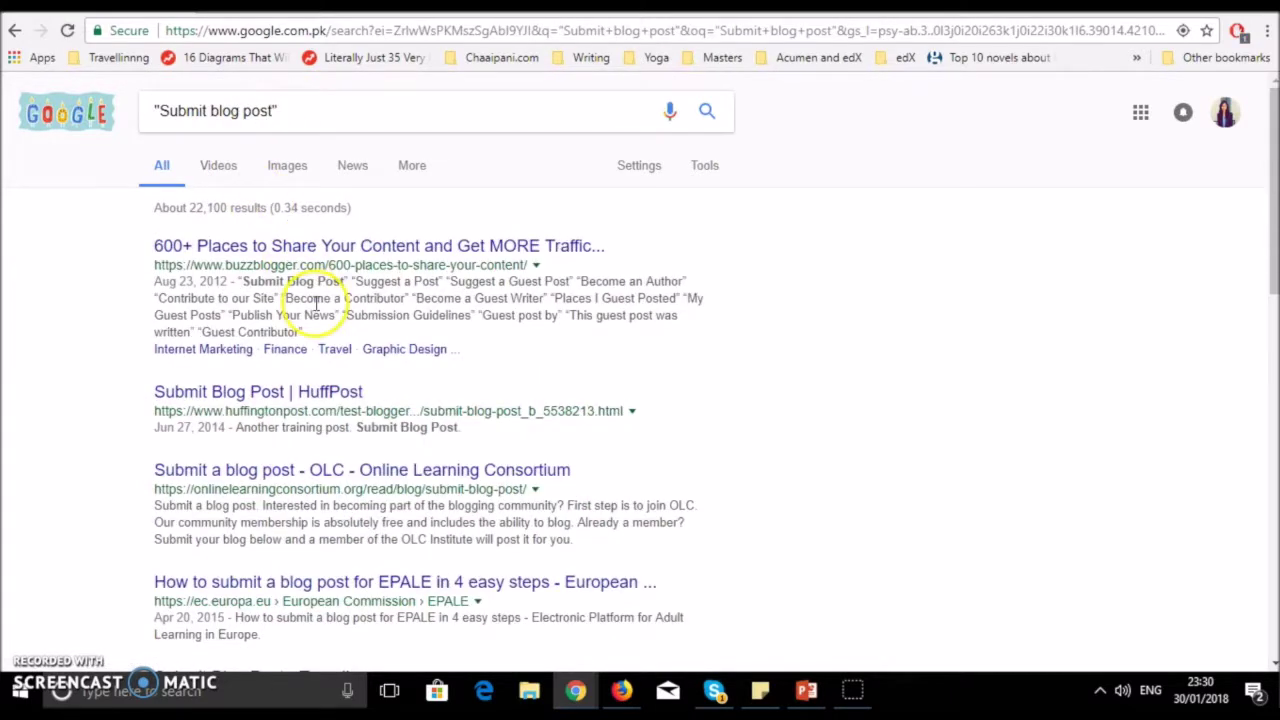
{"action": "left_click_drag", "start_coordinate": [1275, 228], "coordinate": [1258, 117]}
Step: Prefix the query with 'fashion +'
{"action": "left_click", "coordinate": [342, 114]}
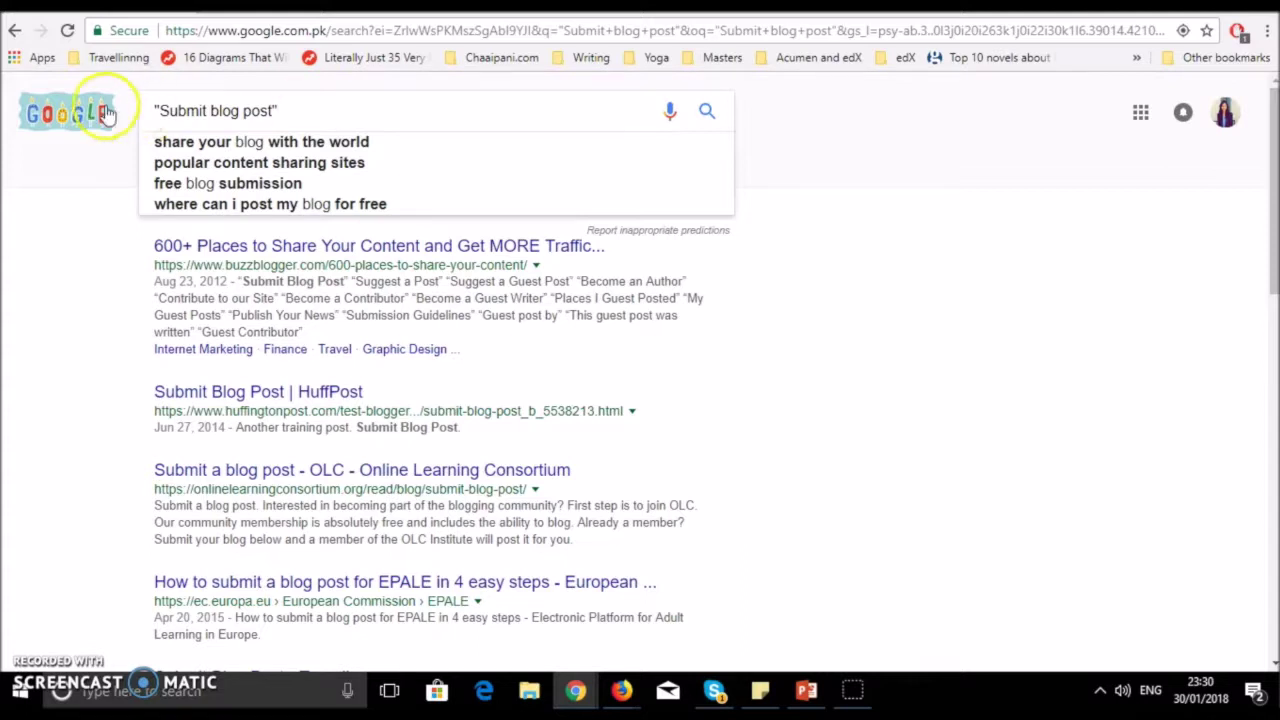
{"action": "left_click", "coordinate": [156, 111]}
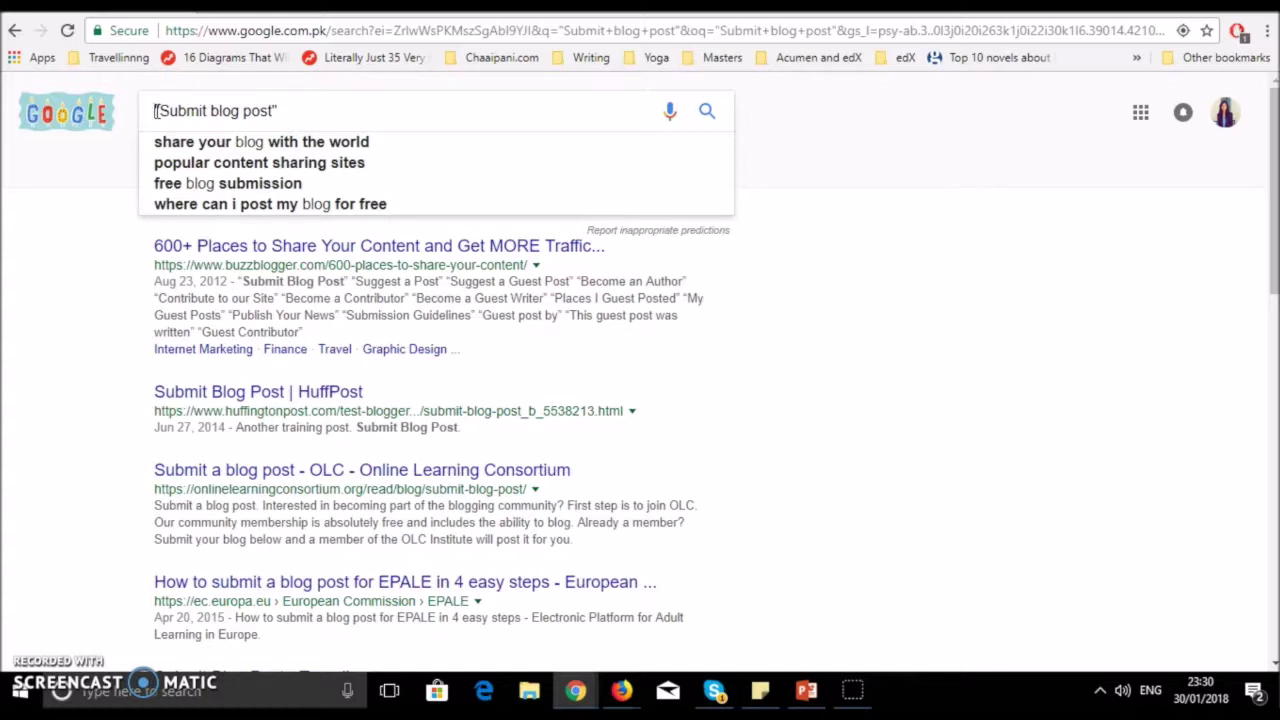
{"action": "type", "text": "fashion "}
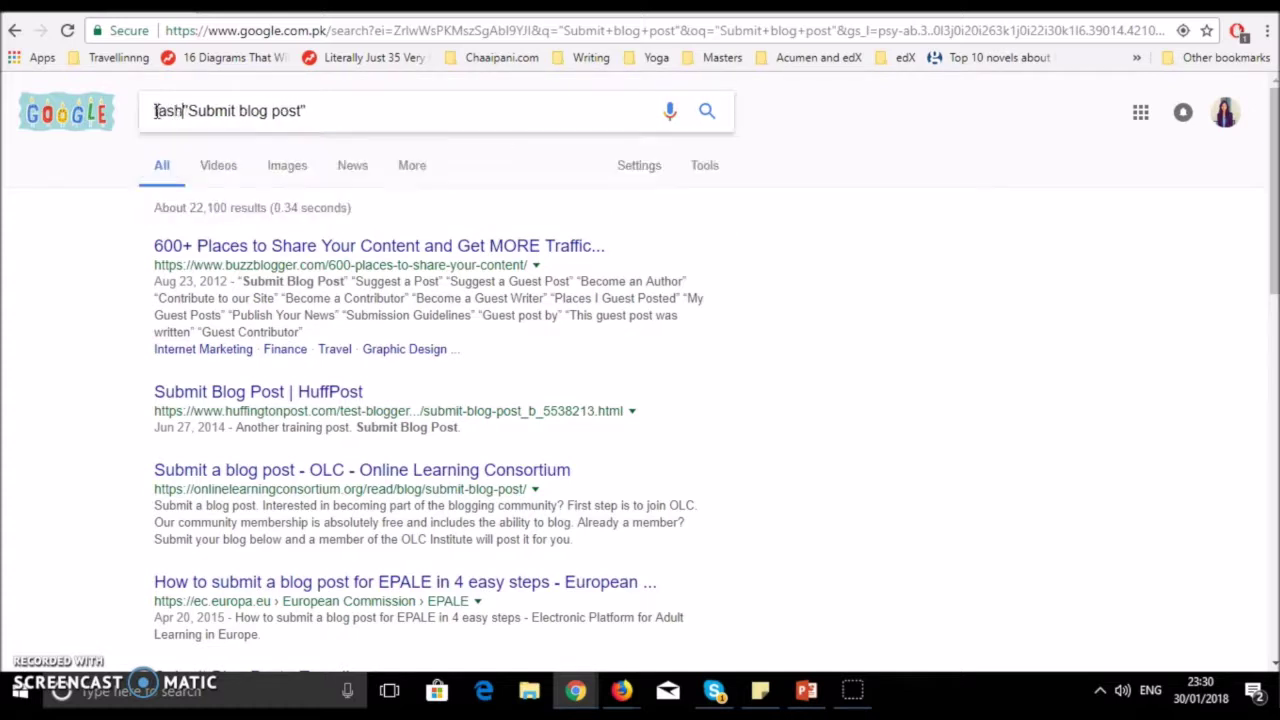
{"action": "type", "text": "+"}
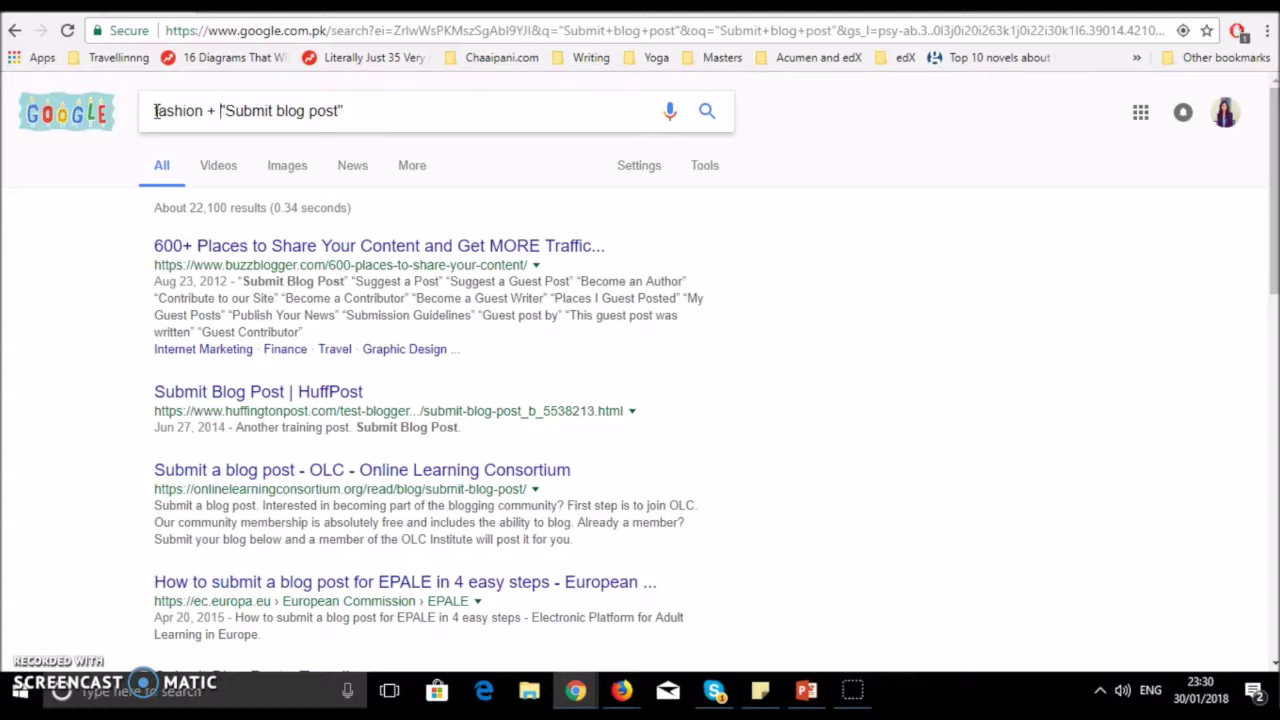
Step: Search fashion + "Submit blog post", then delete 'fashion +' and return to PowerPoint
{"action": "key", "text": "Return"}
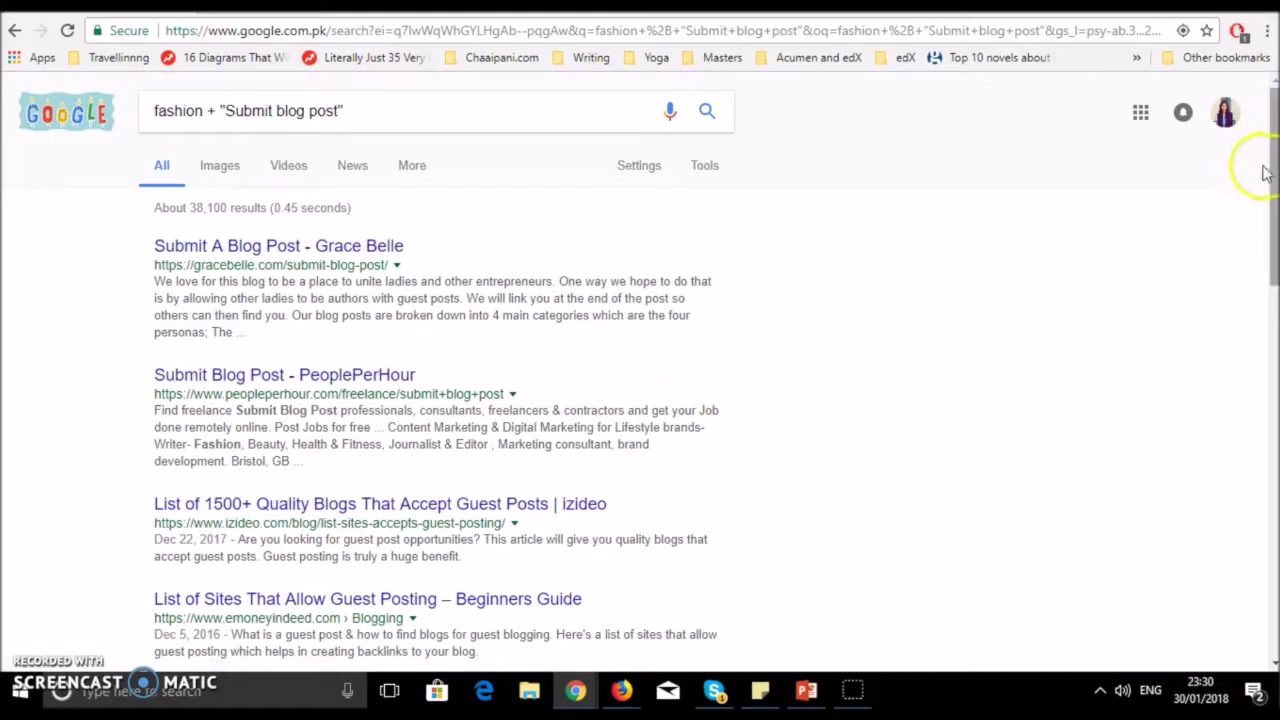
{"action": "mouse_move", "coordinate": [1271, 180]}
{"action": "left_mouse_down"}
{"action": "mouse_move", "coordinate": [1274, 533]}
{"action": "mouse_move", "coordinate": [1274, 190]}
{"action": "left_mouse_up"}
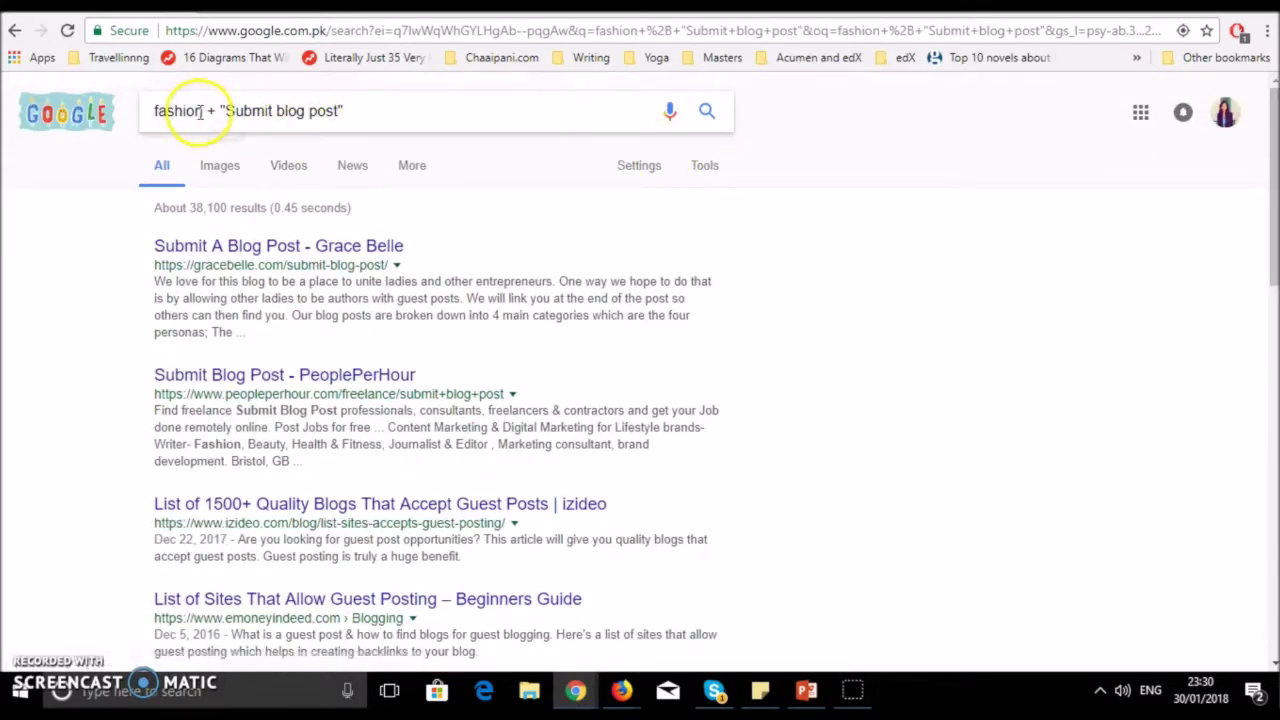
{"action": "left_click_drag", "start_coordinate": [203, 111], "coordinate": [151, 114]}
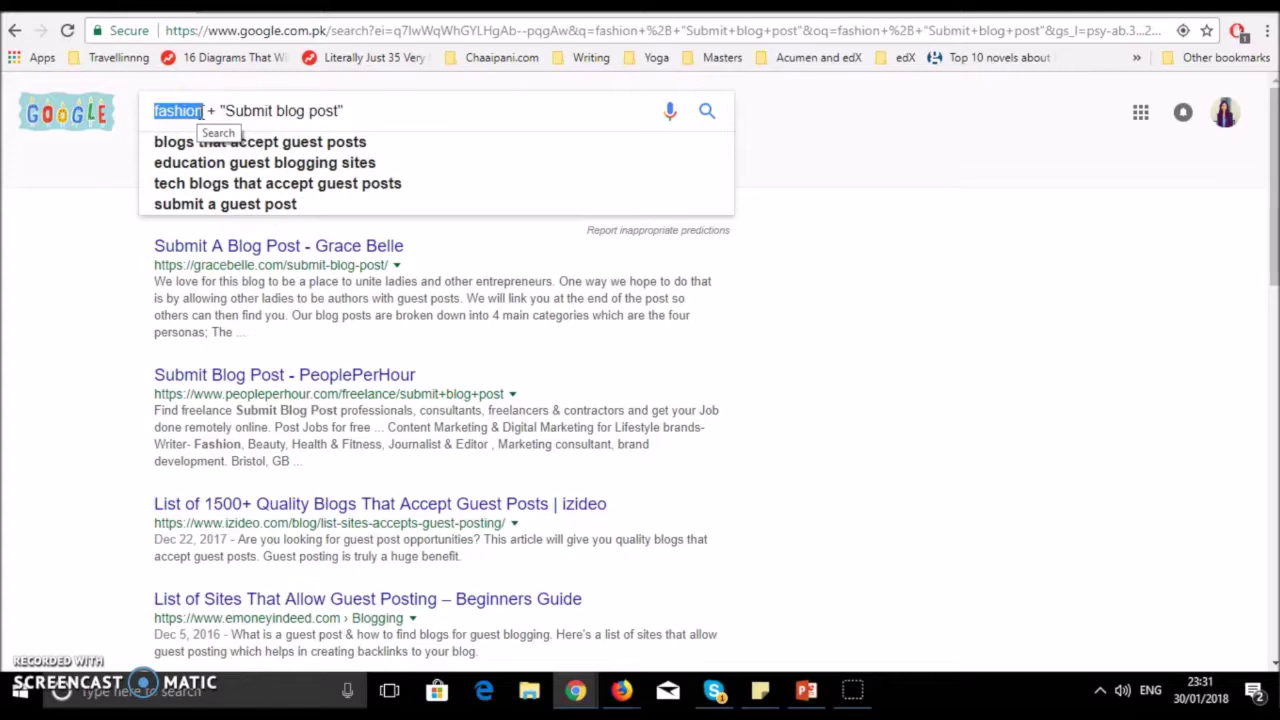
{"action": "left_click_drag", "start_coordinate": [217, 111], "coordinate": [155, 110]}
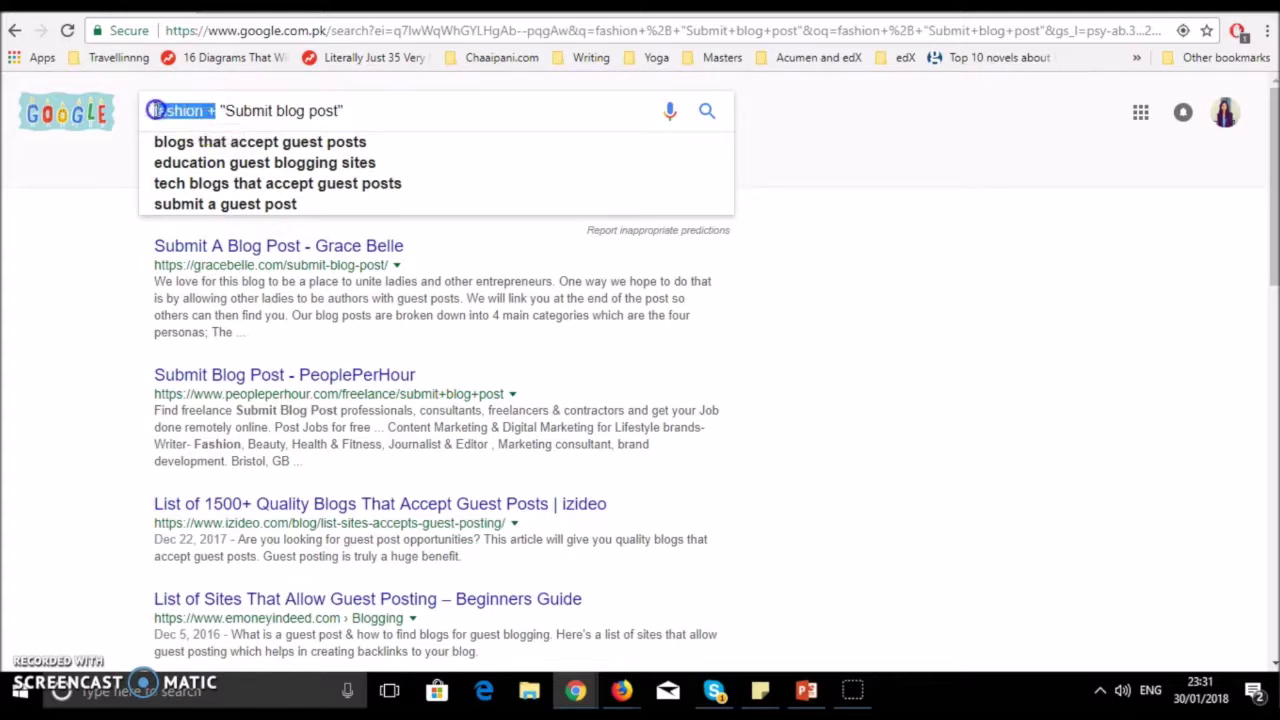
{"action": "key", "text": "BackSpace"}
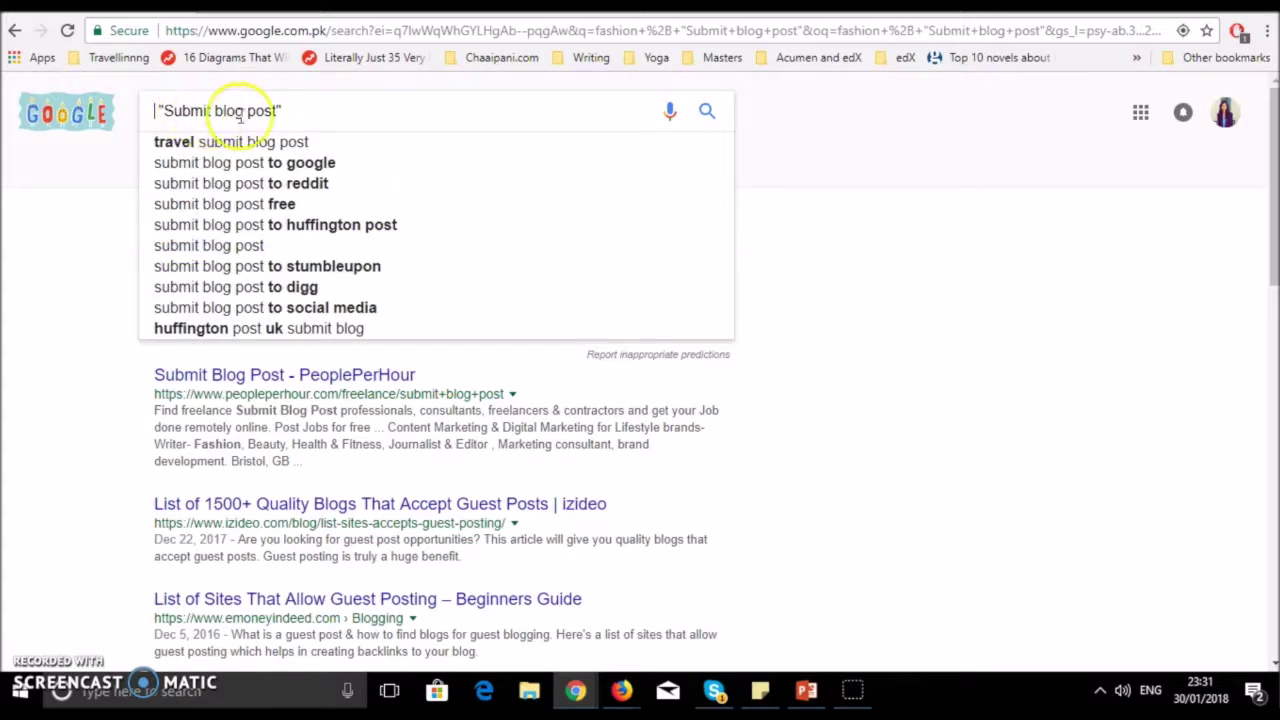
{"action": "left_click", "coordinate": [283, 111]}
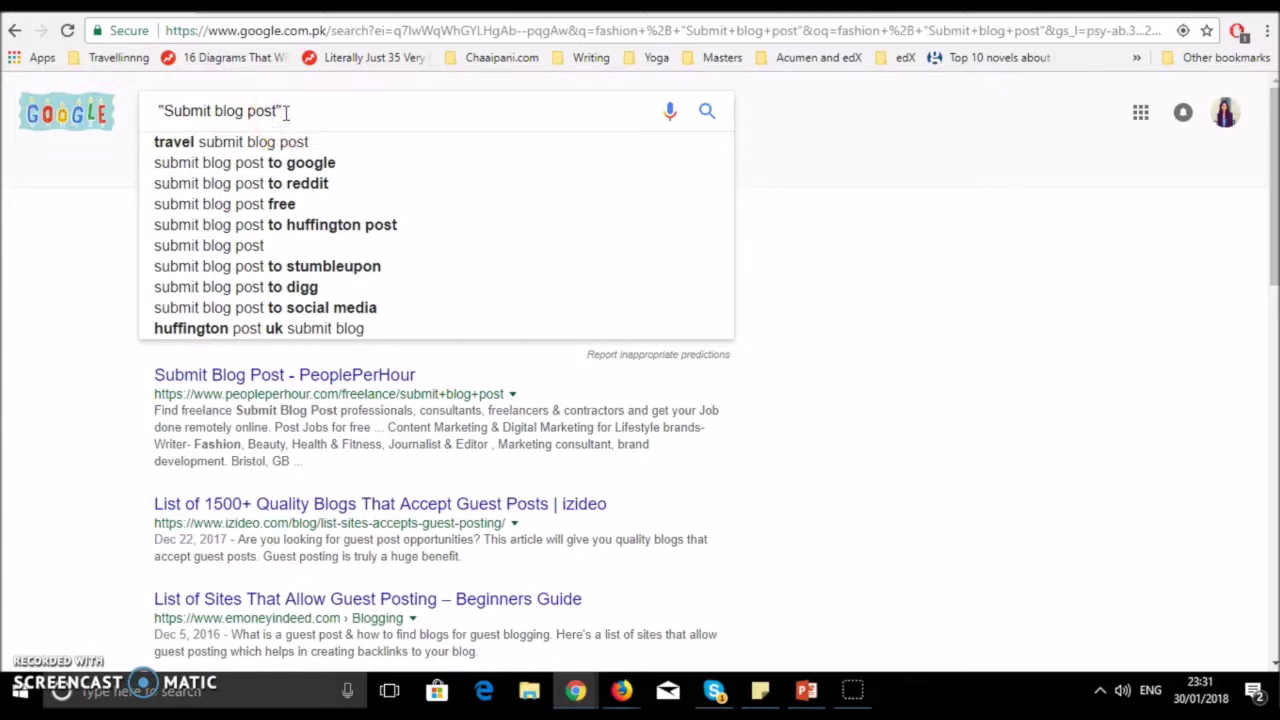
{"action": "left_click", "coordinate": [766, 127]}
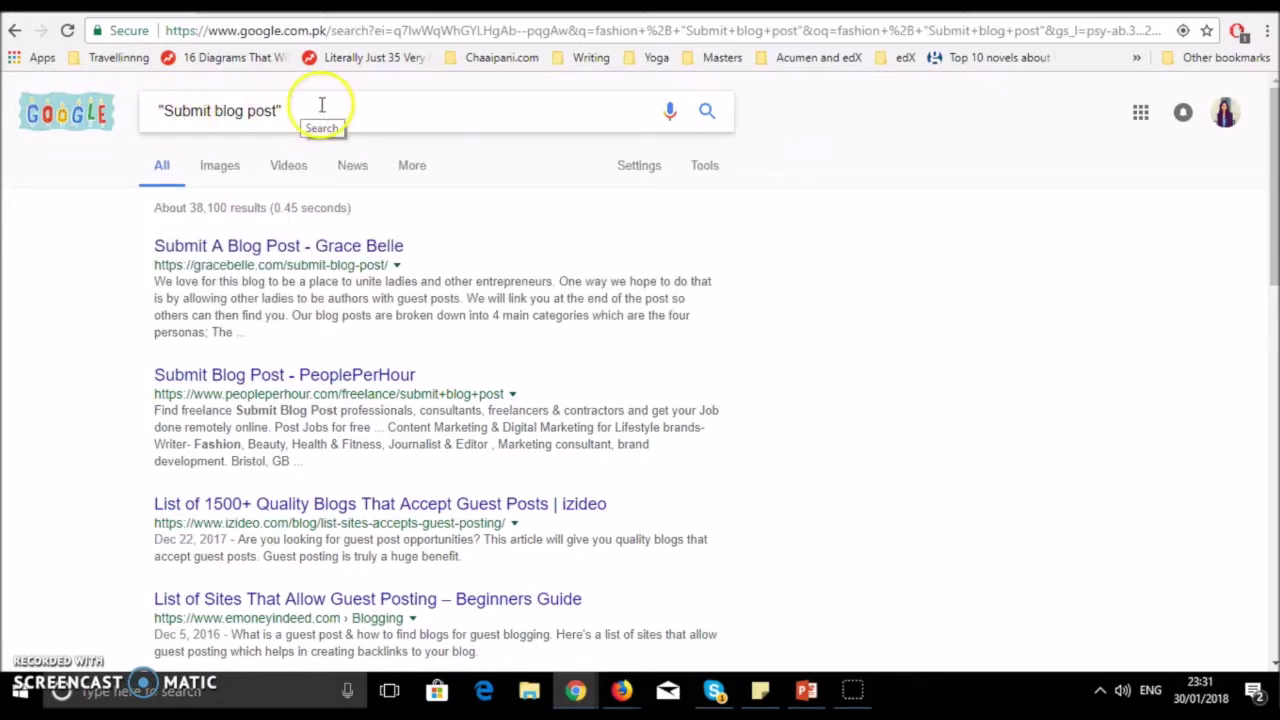
{"action": "left_click", "coordinate": [806, 691]}
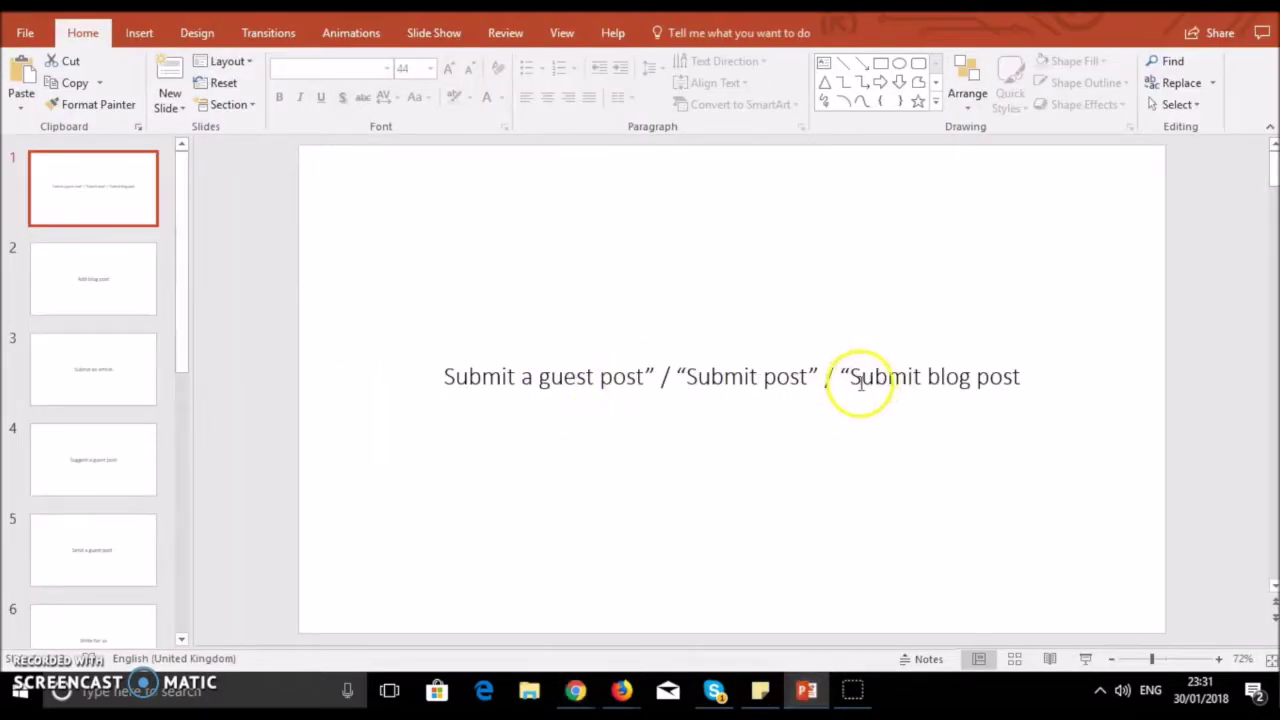
Step: Highlight the phrases Submit blog post, Submit post and Submit a guest post, then return to Chrome
{"action": "left_click_drag", "start_coordinate": [850, 380], "coordinate": [1048, 360]}
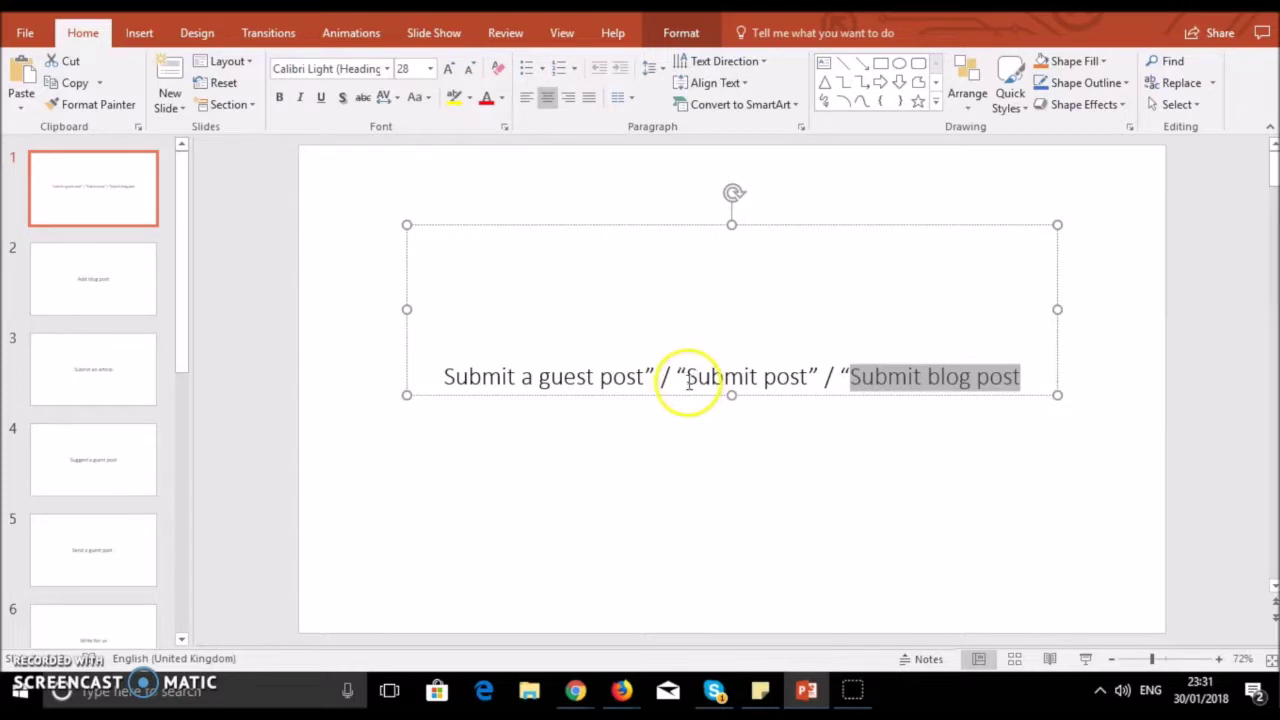
{"action": "left_click_drag", "start_coordinate": [686, 378], "coordinate": [802, 376]}
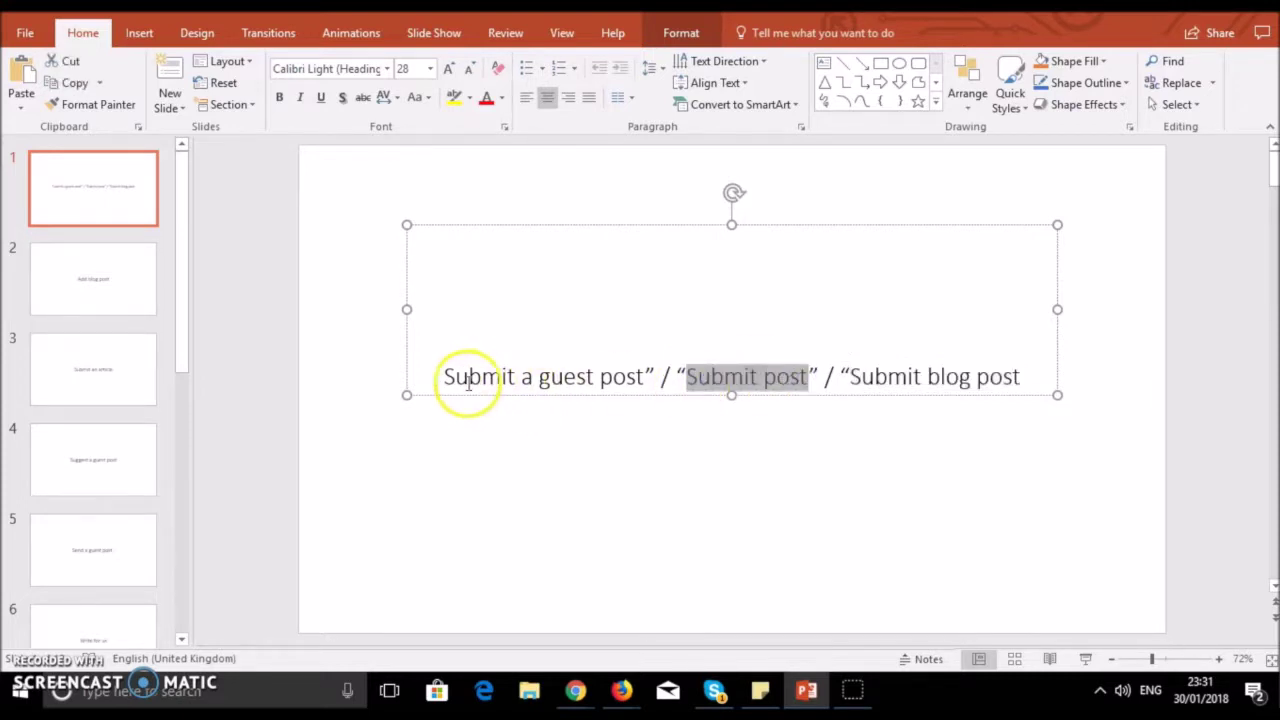
{"action": "left_click_drag", "start_coordinate": [447, 378], "coordinate": [634, 384]}
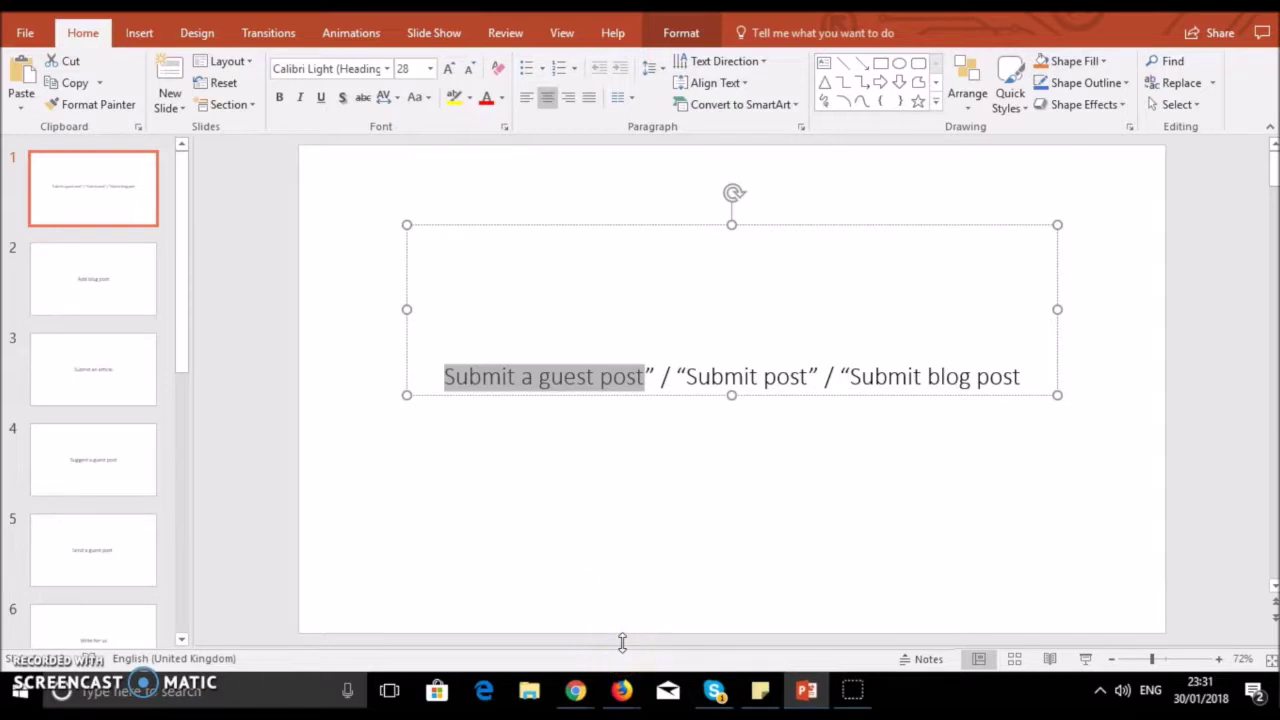
{"action": "left_click", "coordinate": [577, 688]}
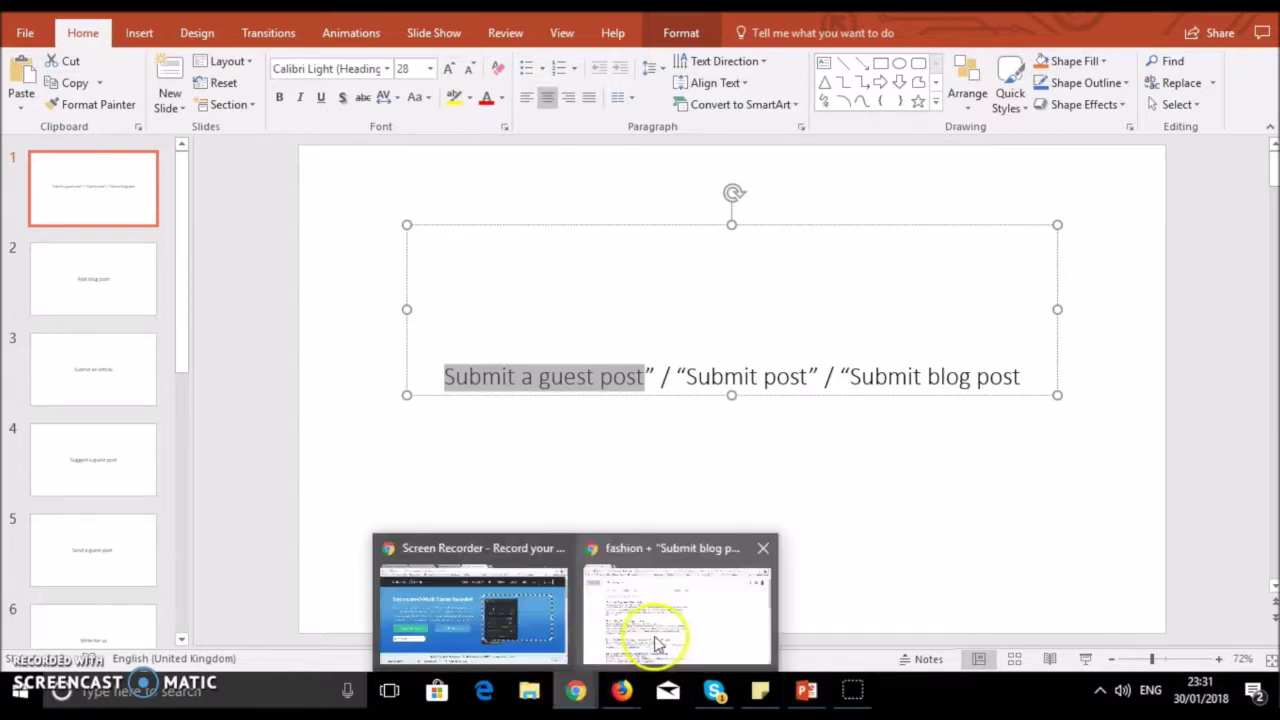
{"action": "left_click", "coordinate": [660, 636]}
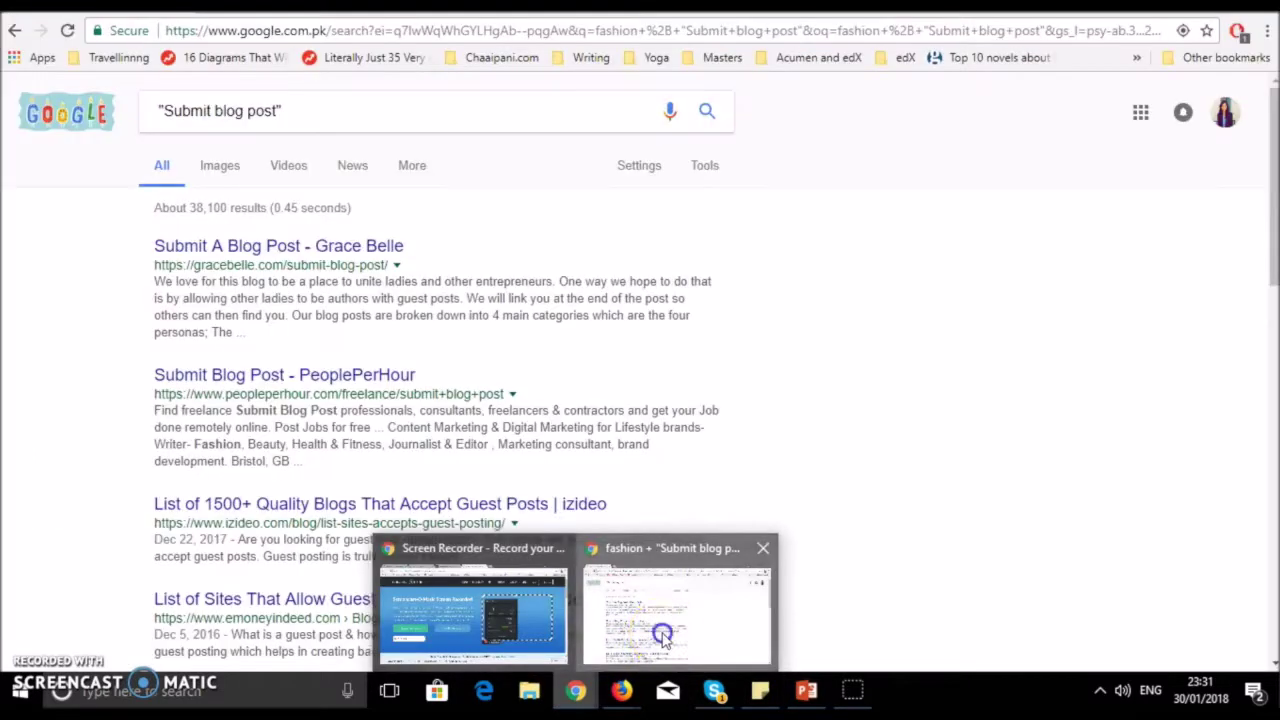
Step: Edit the query to form the wildcard phrase "Submit *blog post"
{"action": "left_click", "coordinate": [218, 110]}
{"action": "key", "text": "BackSpace"}
{"action": "type", "text": "B"}
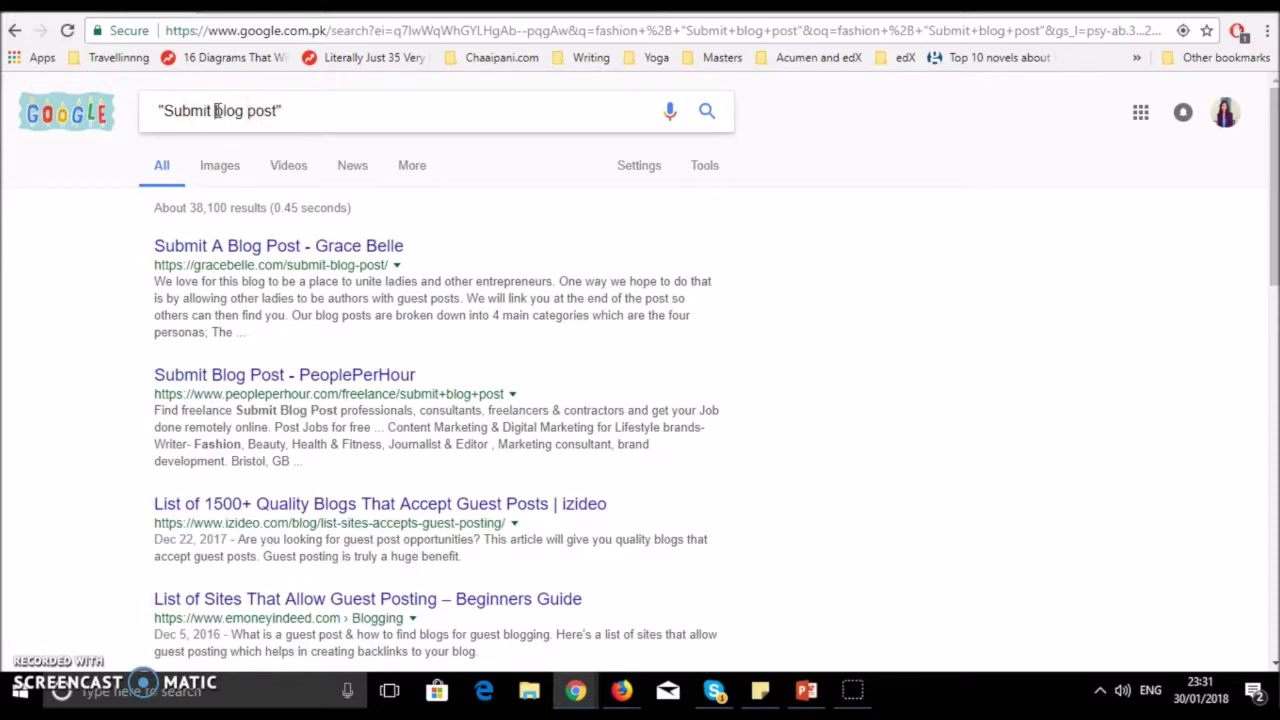
{"action": "left_click", "coordinate": [218, 110]}
{"action": "type", "text": "\""}
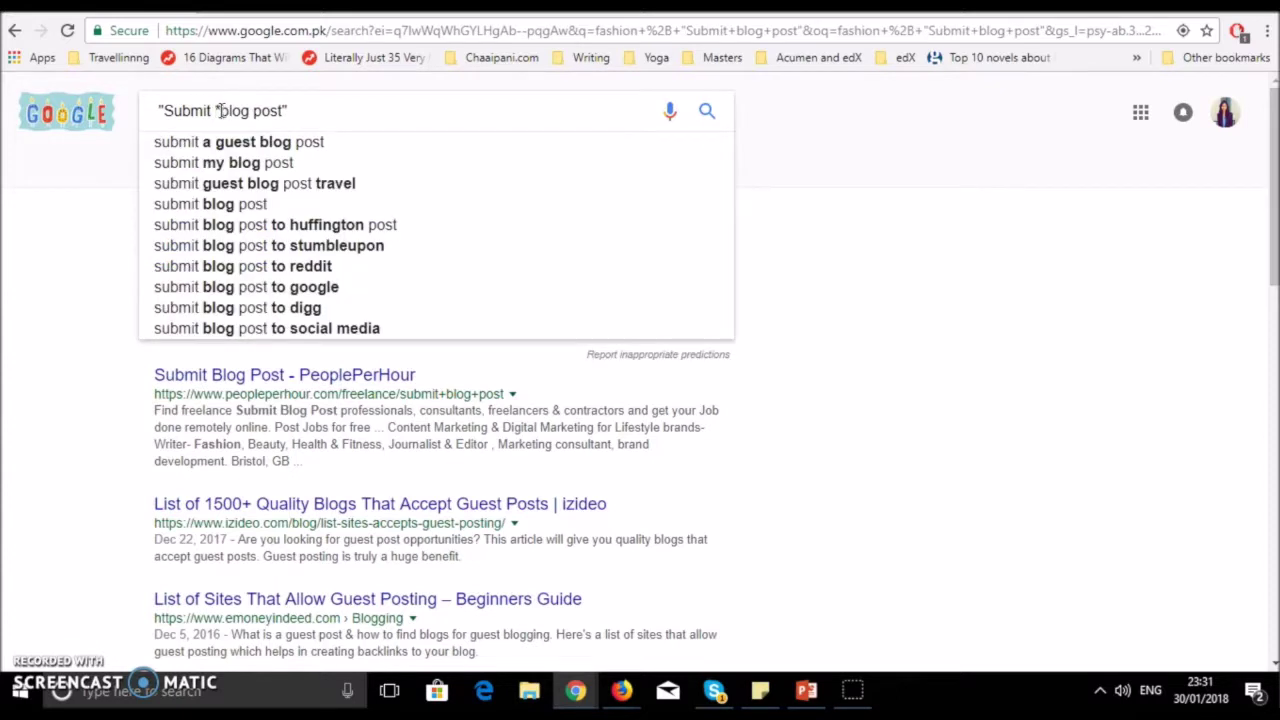
{"action": "left_click", "coordinate": [297, 114]}
{"action": "left_click", "coordinate": [193, 110]}
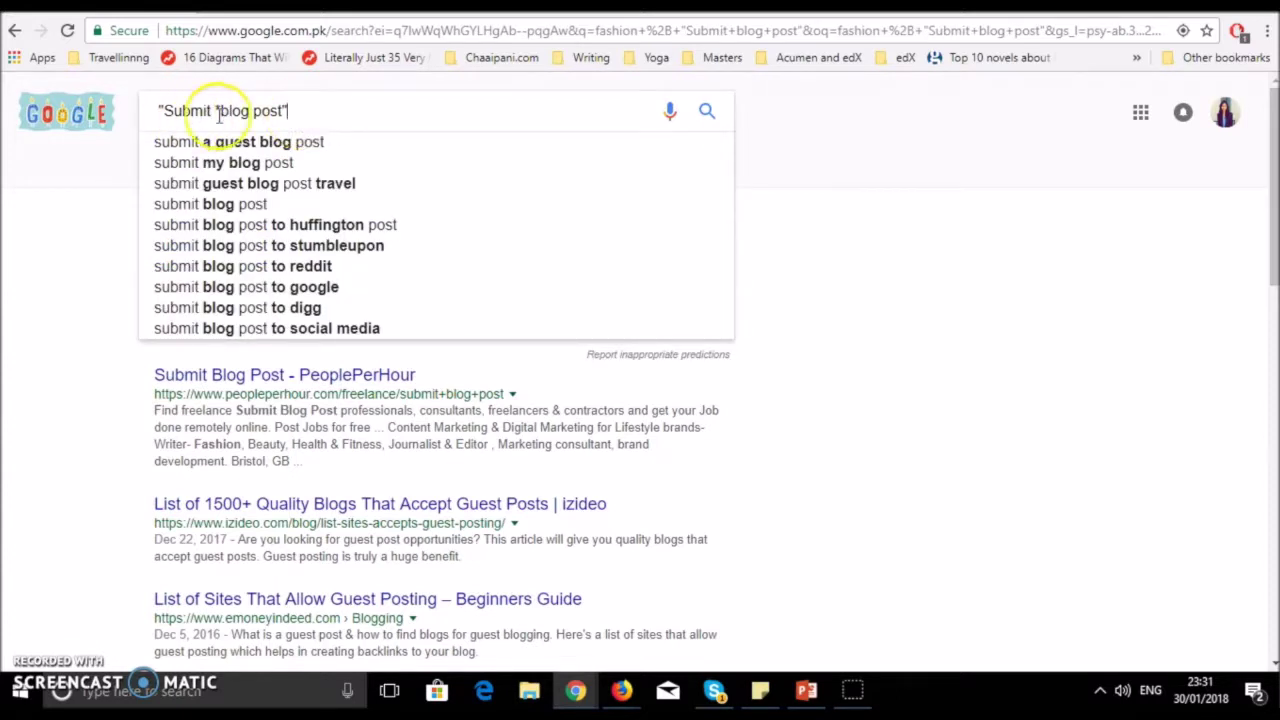
Step: Run the wildcard search, returning about 2,770,000 results
{"action": "left_click_drag", "start_coordinate": [160, 110], "coordinate": [300, 110]}
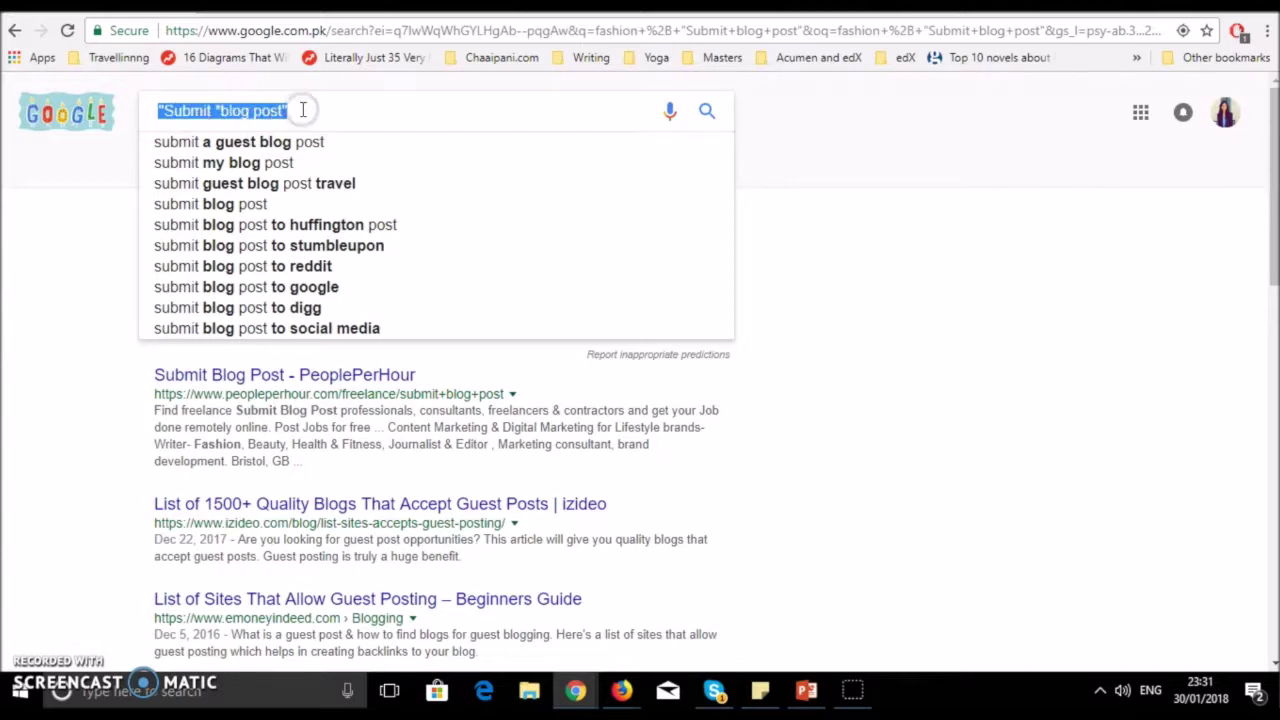
{"action": "left_click", "coordinate": [310, 118]}
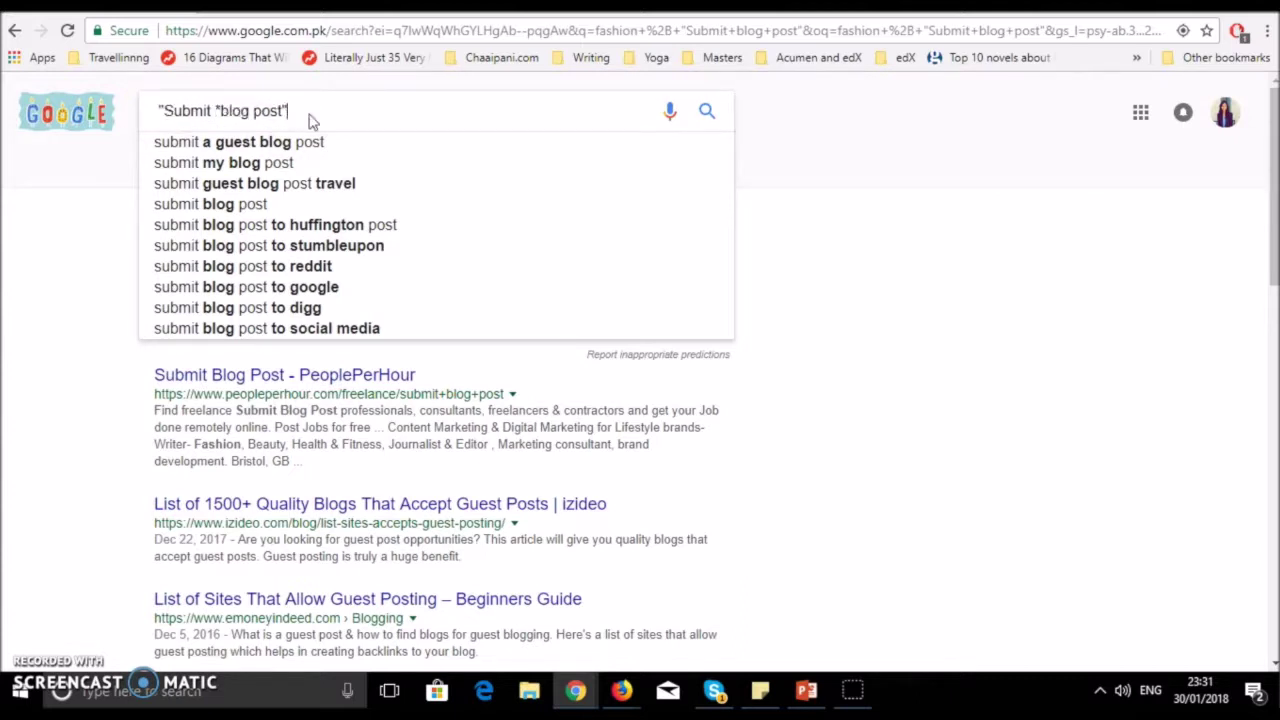
{"action": "key", "text": "Return"}
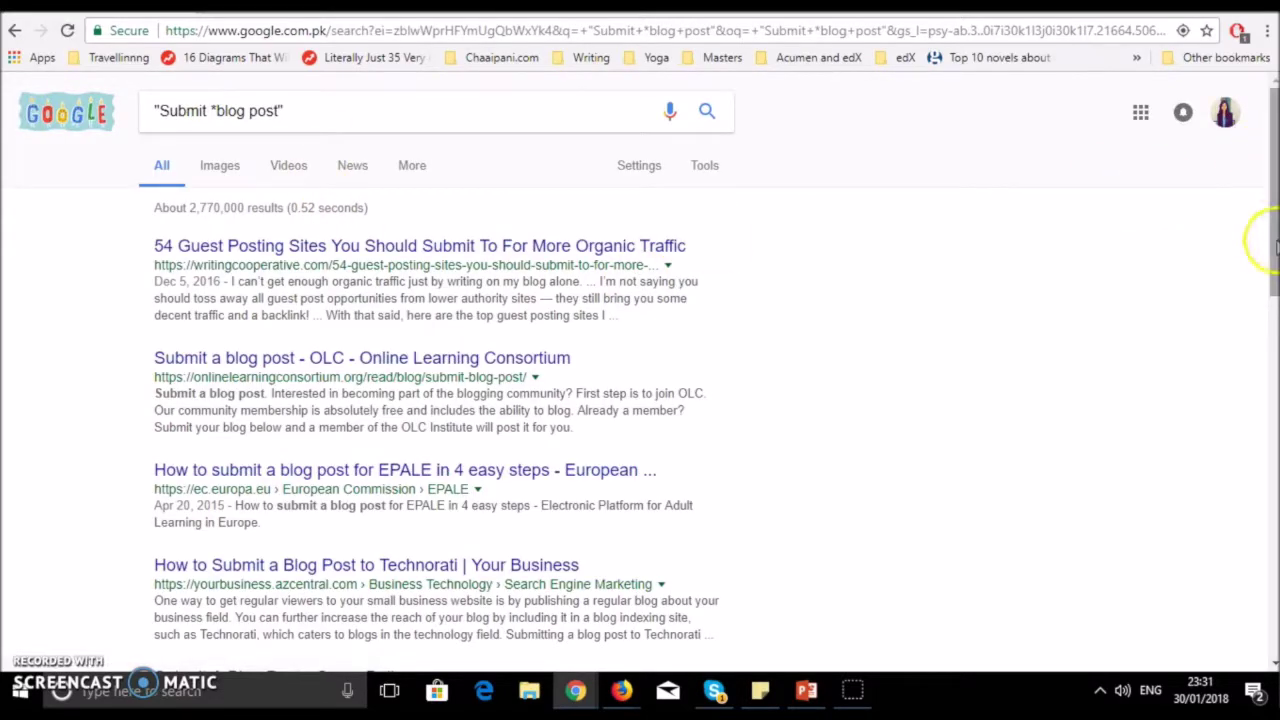
{"action": "mouse_move", "coordinate": [1268, 243]}
{"action": "left_mouse_down"}
{"action": "mouse_move", "coordinate": [1272, 450]}
{"action": "mouse_move", "coordinate": [1269, 223]}
{"action": "left_mouse_up"}
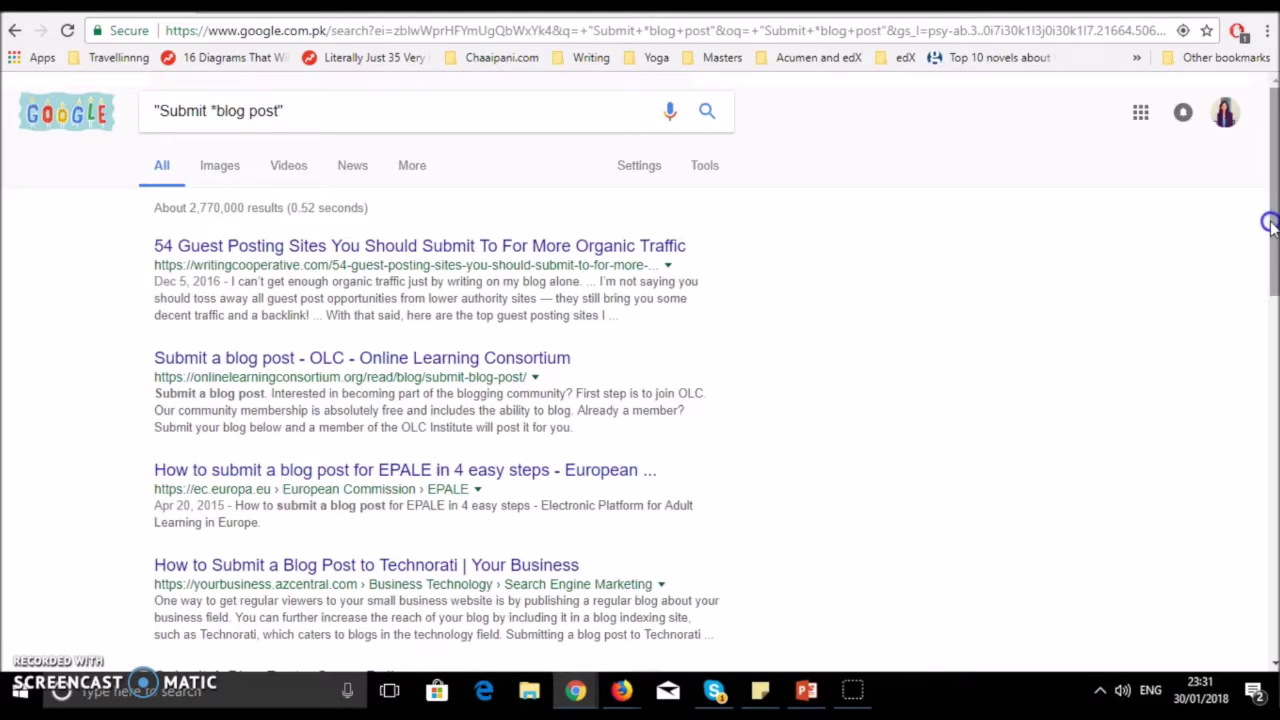
{"action": "left_click", "coordinate": [297, 114]}
{"action": "left_click", "coordinate": [186, 114]}
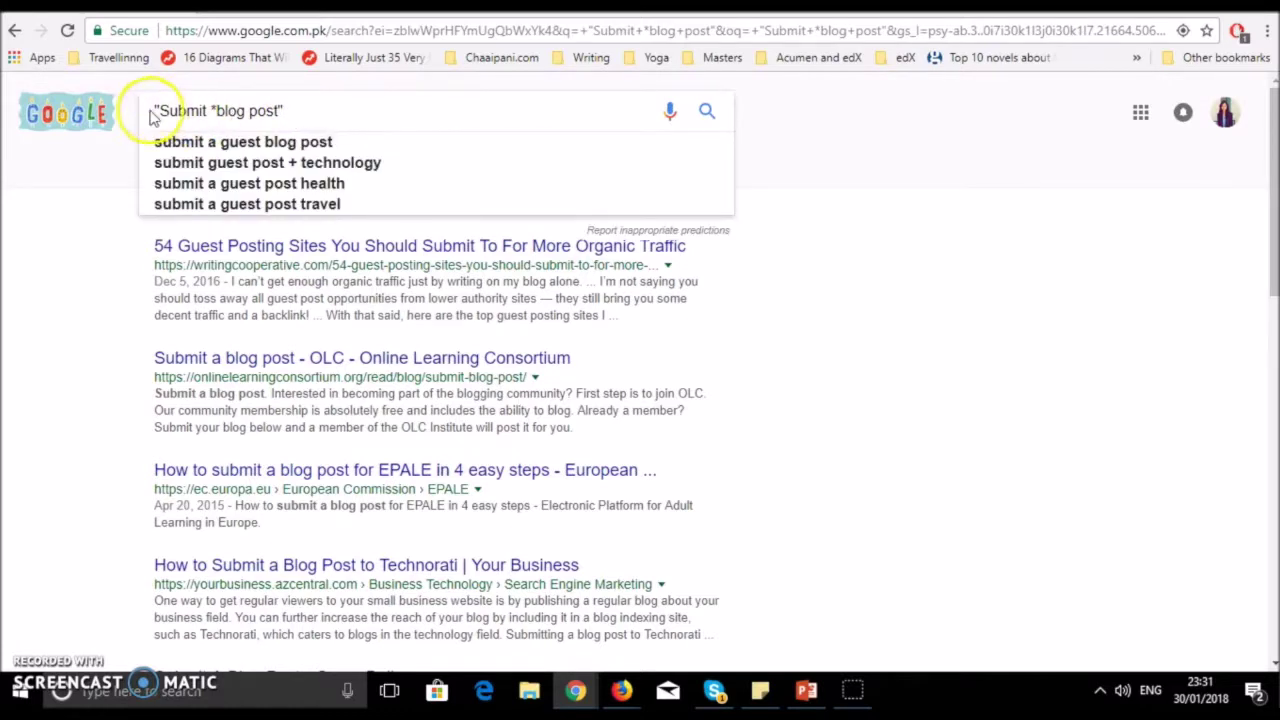
{"action": "left_click_drag", "start_coordinate": [150, 114], "coordinate": [334, 126]}
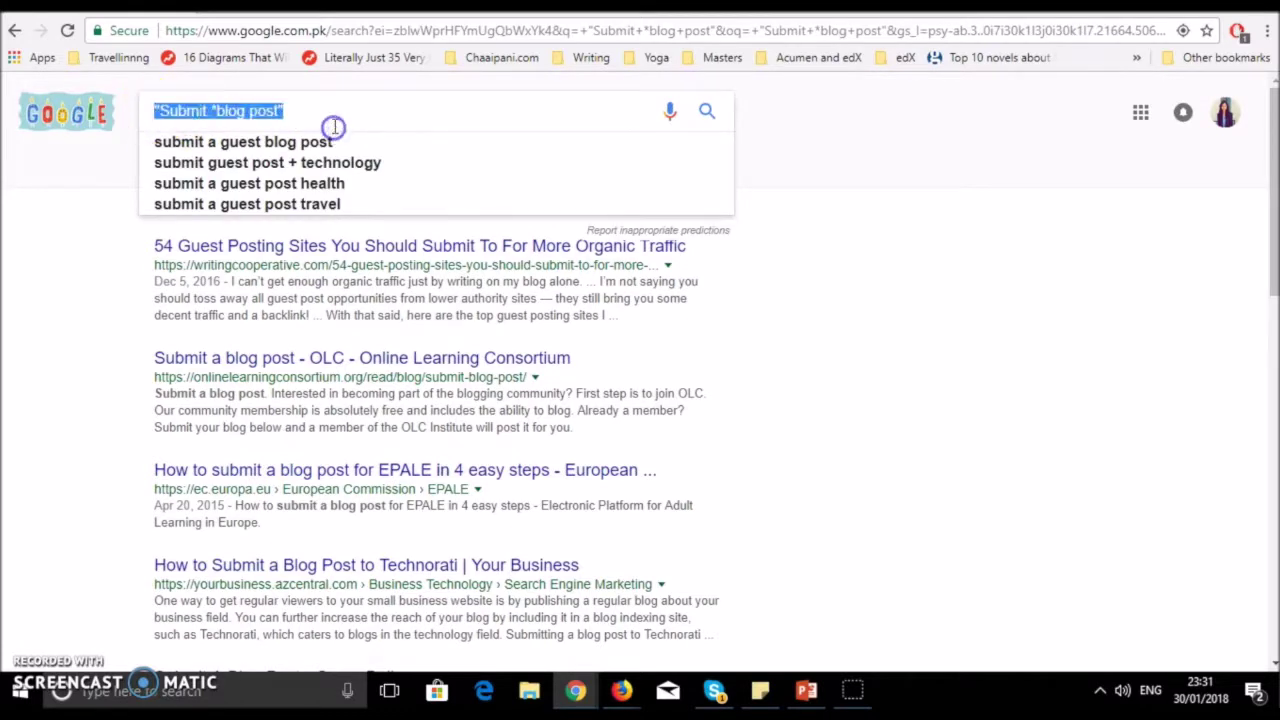
{"action": "left_click", "coordinate": [300, 108]}
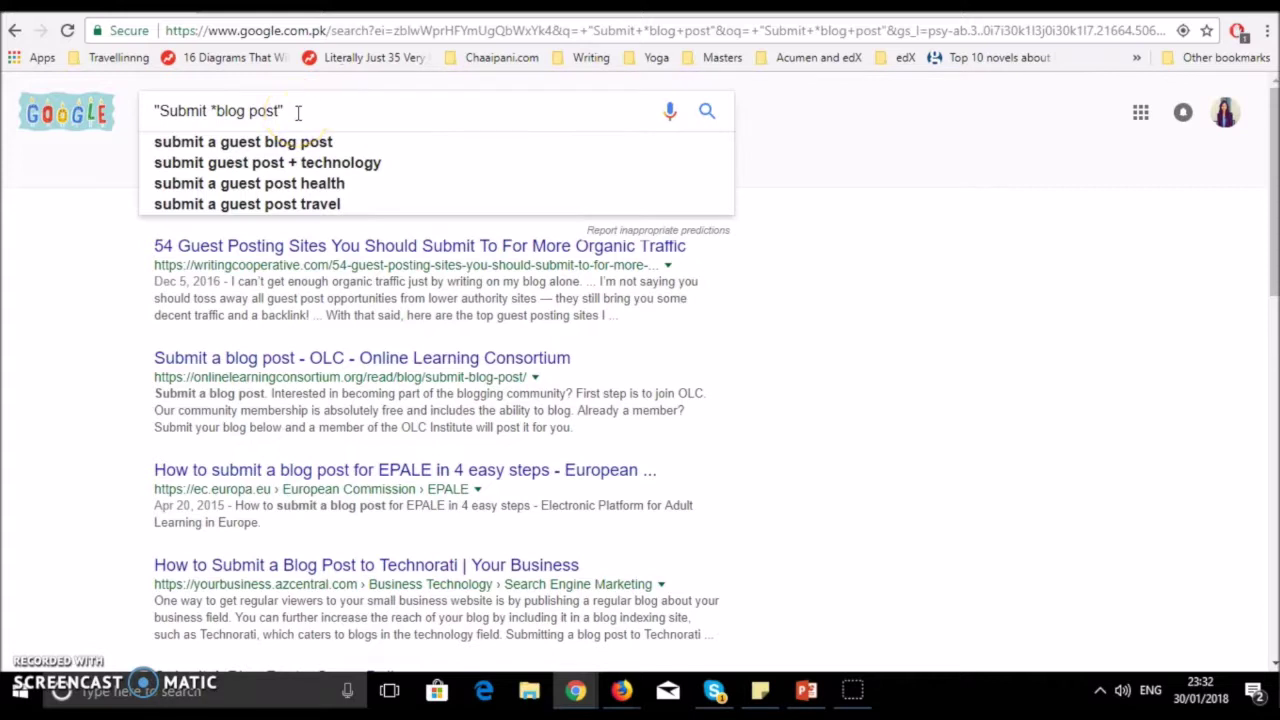
{"action": "left_click", "coordinate": [156, 109]}
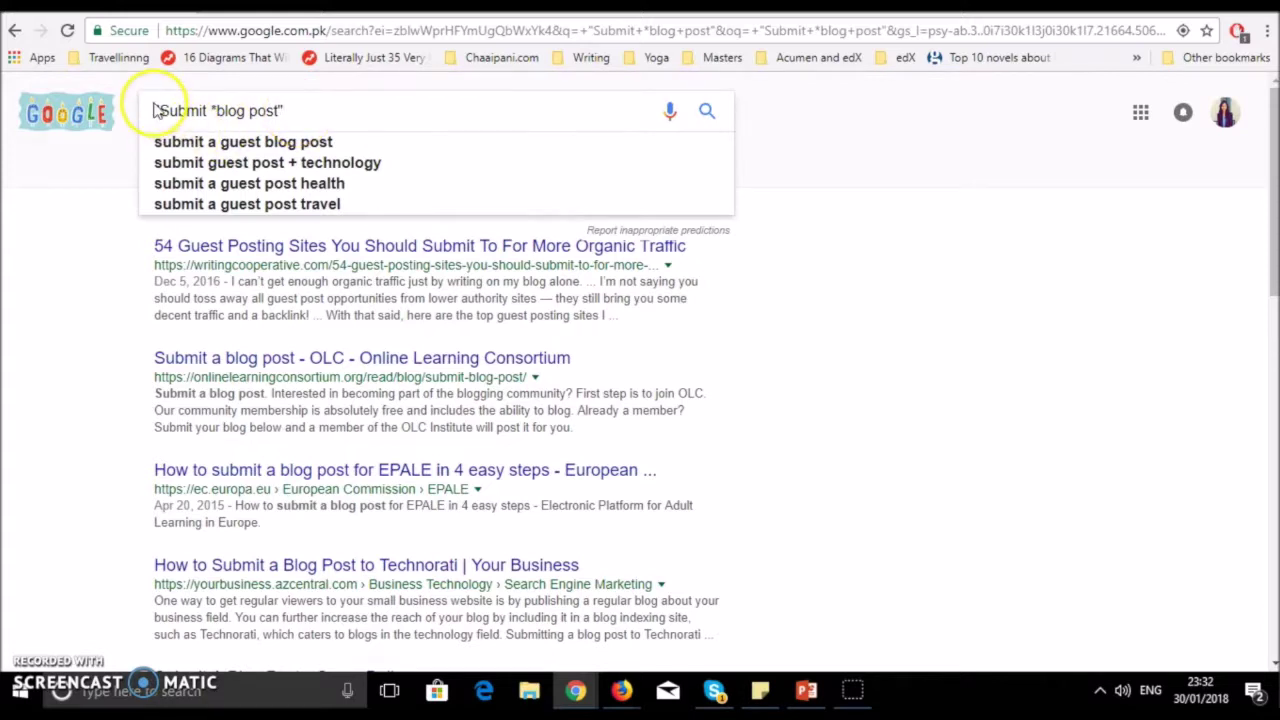
{"action": "left_click_drag", "start_coordinate": [156, 109], "coordinate": [262, 109]}
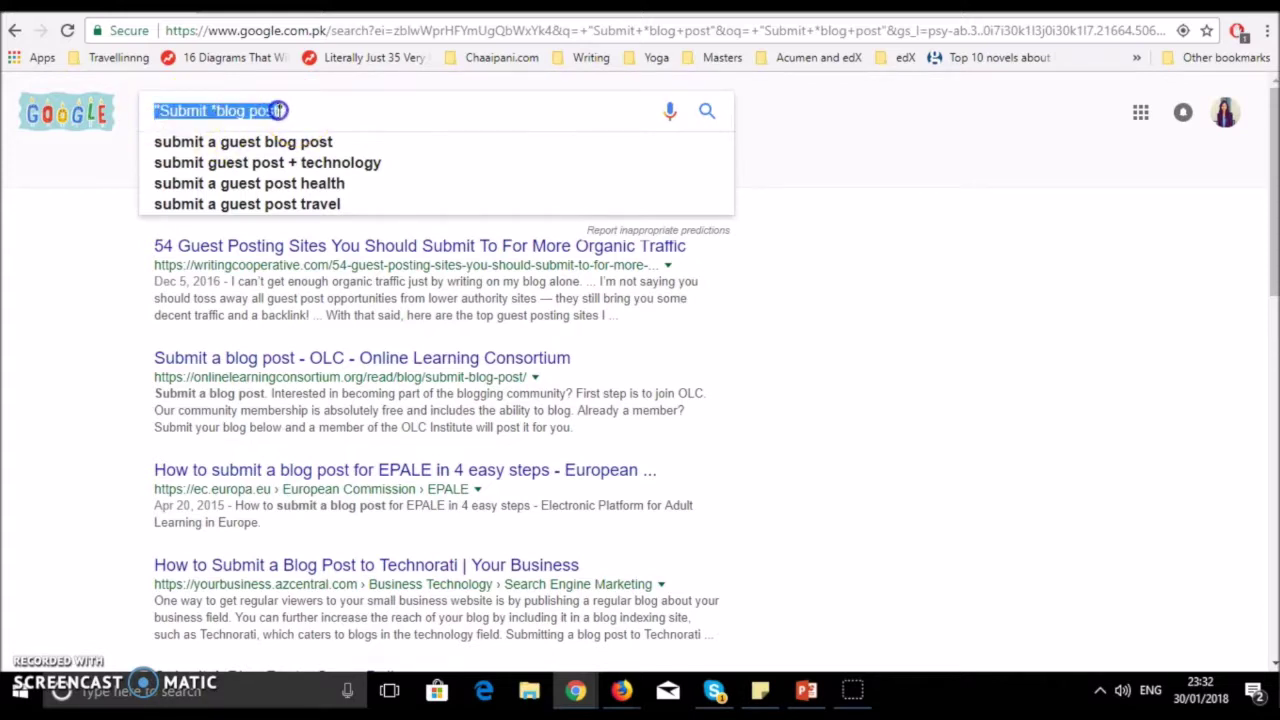
{"action": "left_click", "coordinate": [277, 111]}
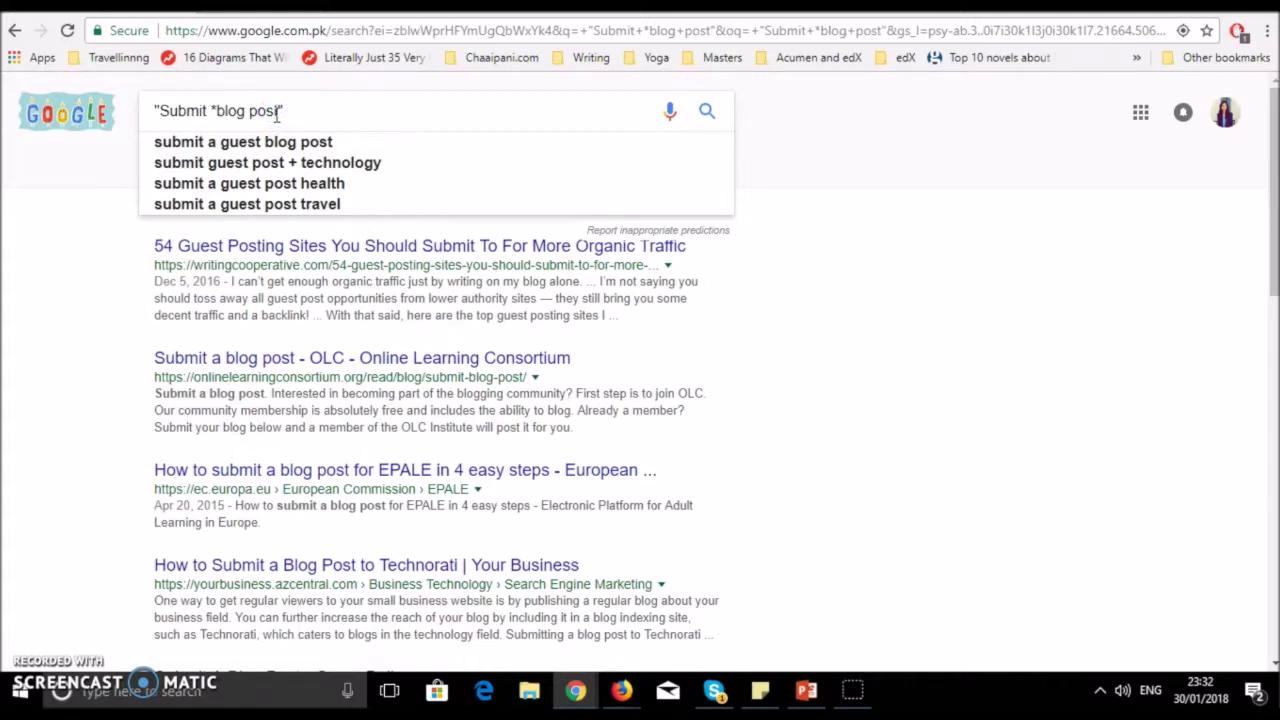
{"action": "left_click", "coordinate": [362, 122]}
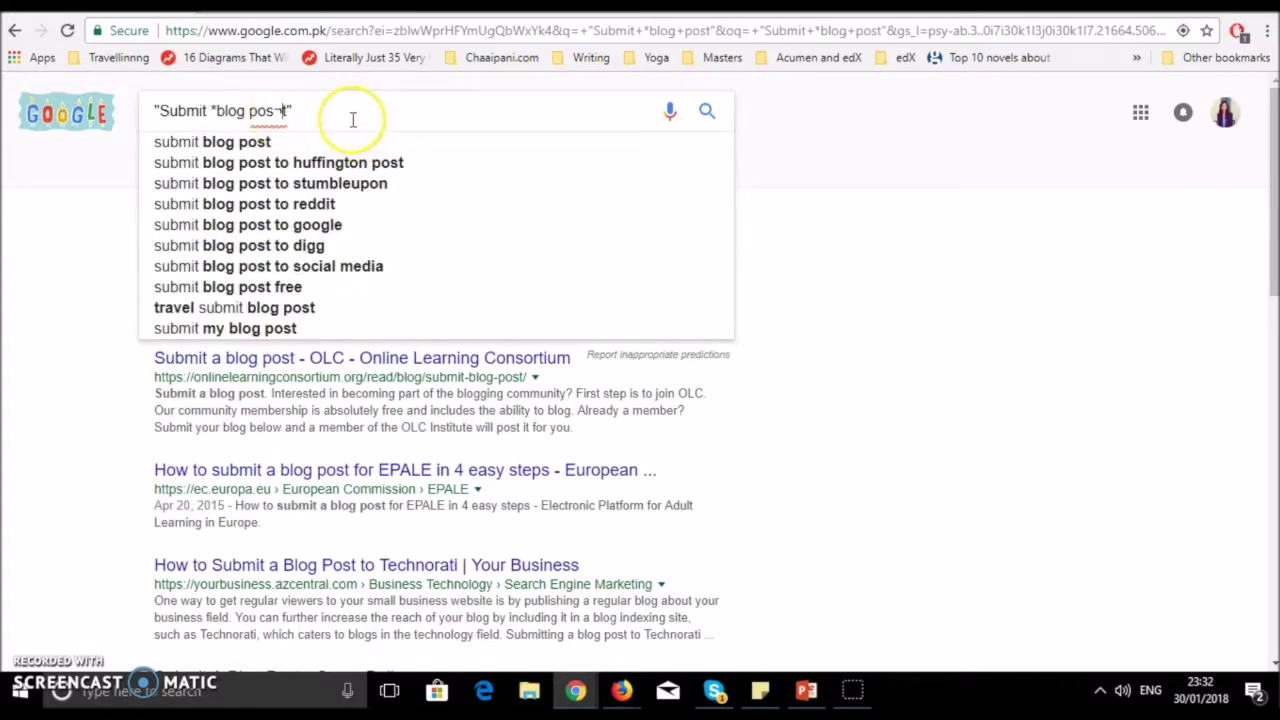
{"action": "left_click", "coordinate": [351, 129]}
{"action": "left_click", "coordinate": [312, 114]}
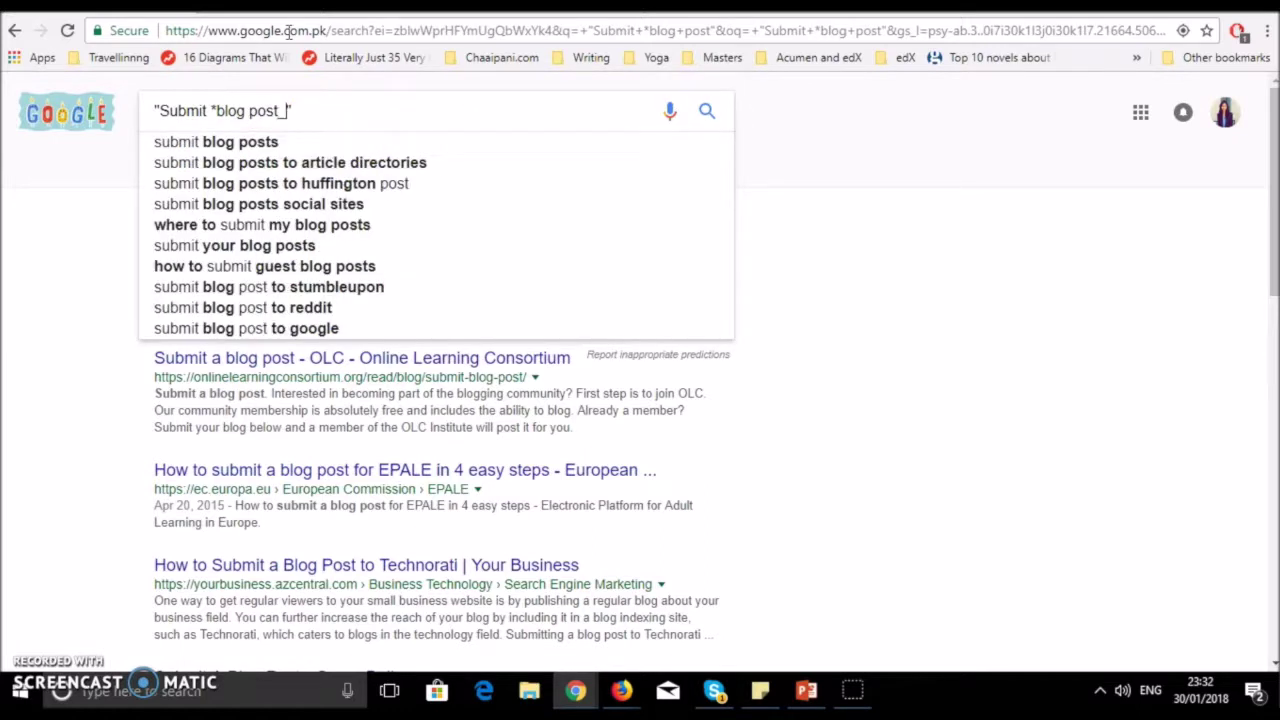
{"action": "key", "text": "BackSpace"}
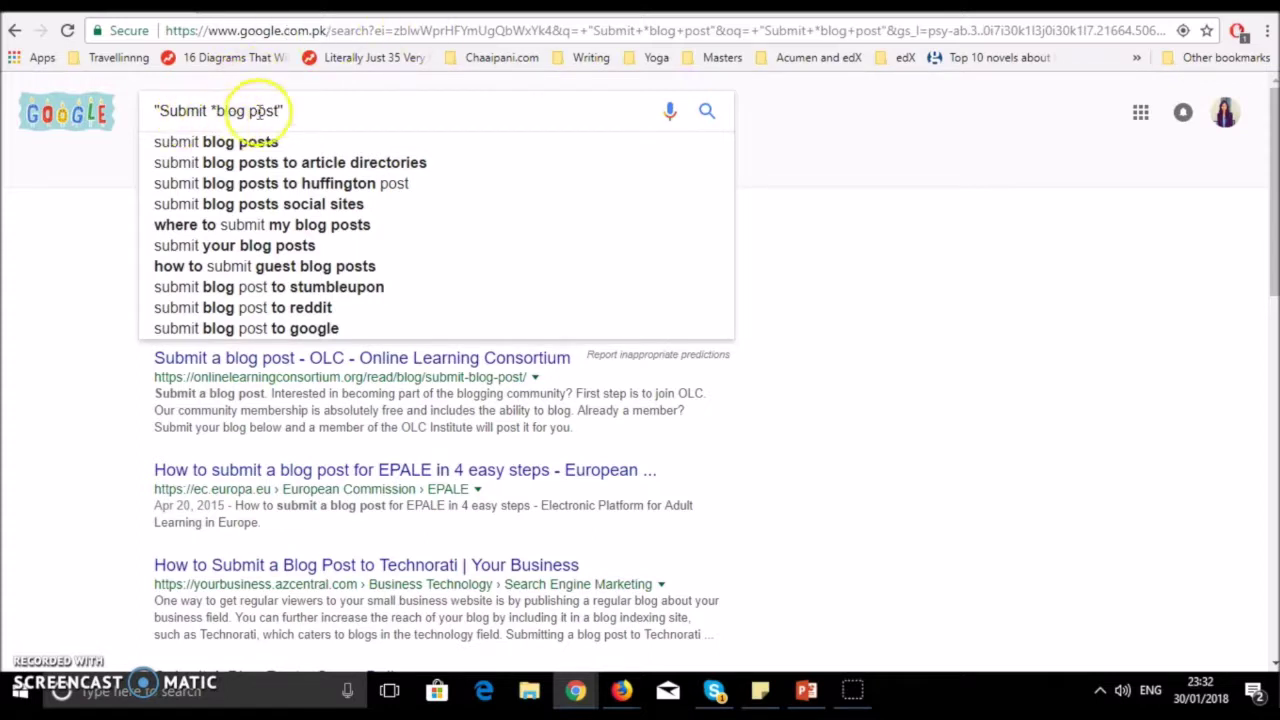
{"action": "left_click", "coordinate": [157, 113]}
{"action": "left_click_drag", "start_coordinate": [157, 113], "coordinate": [280, 112]}
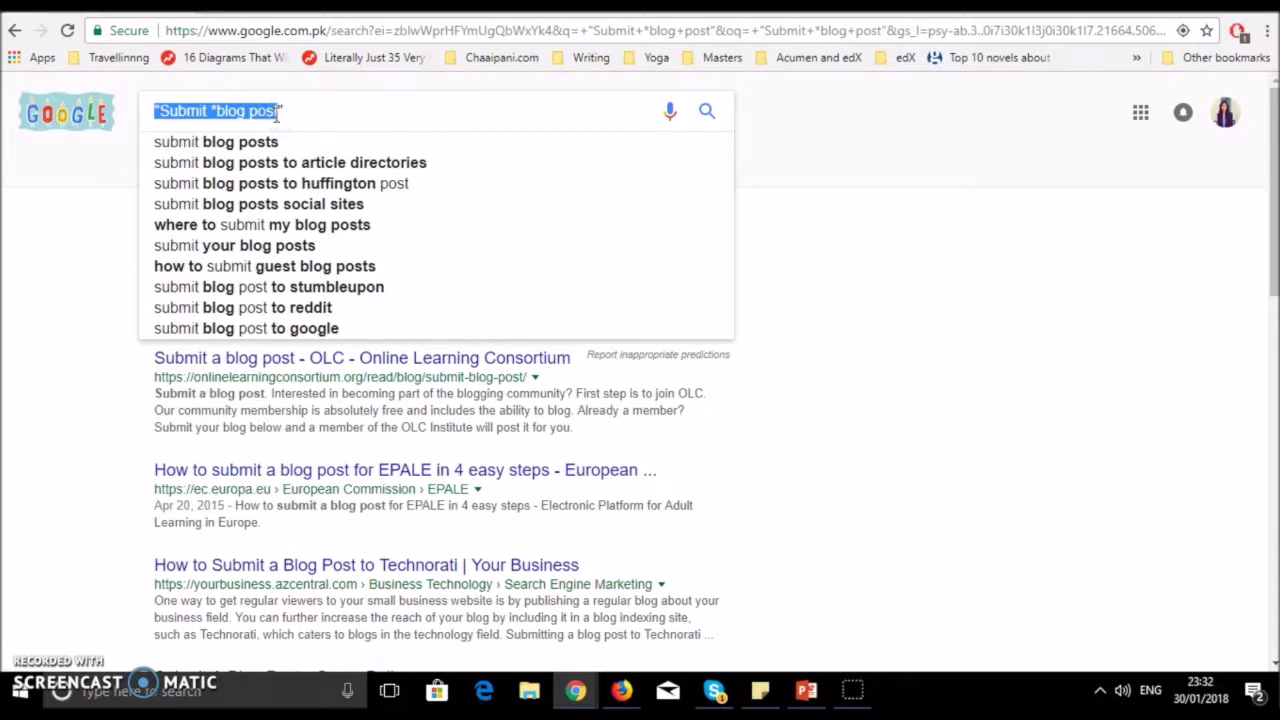
{"action": "left_click", "coordinate": [279, 113]}
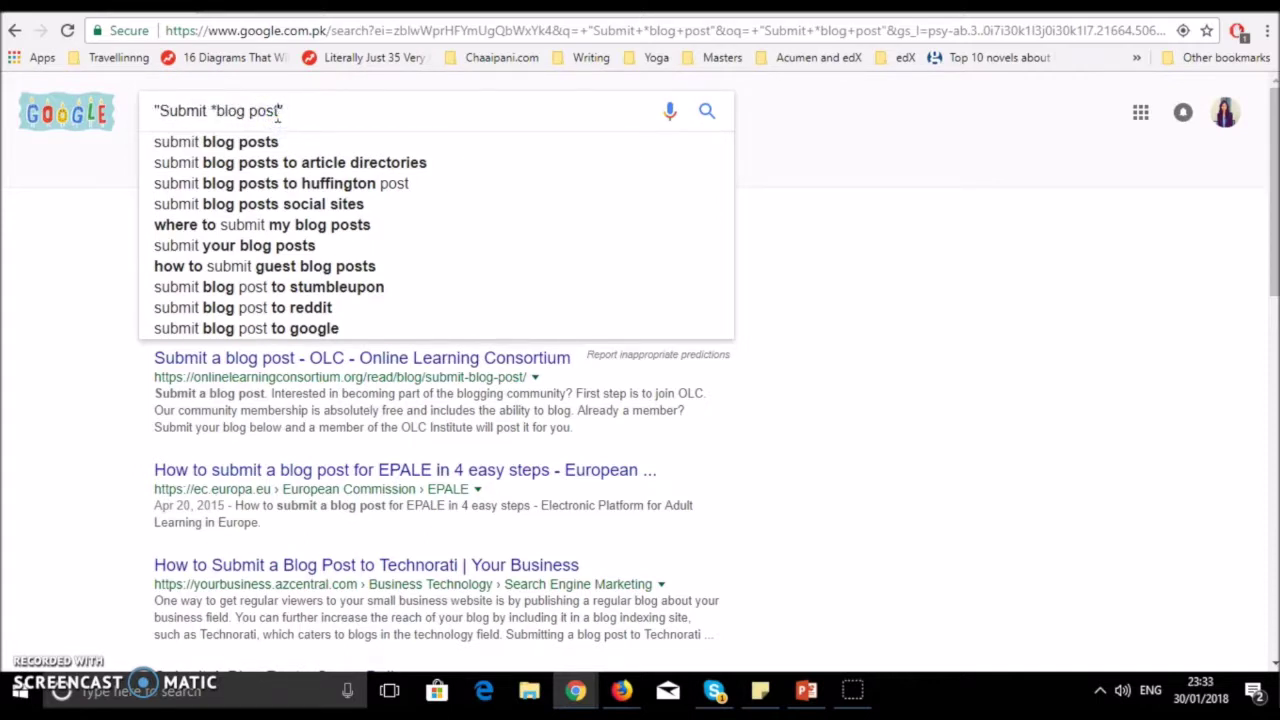
{"action": "type", "text": "post\" "}
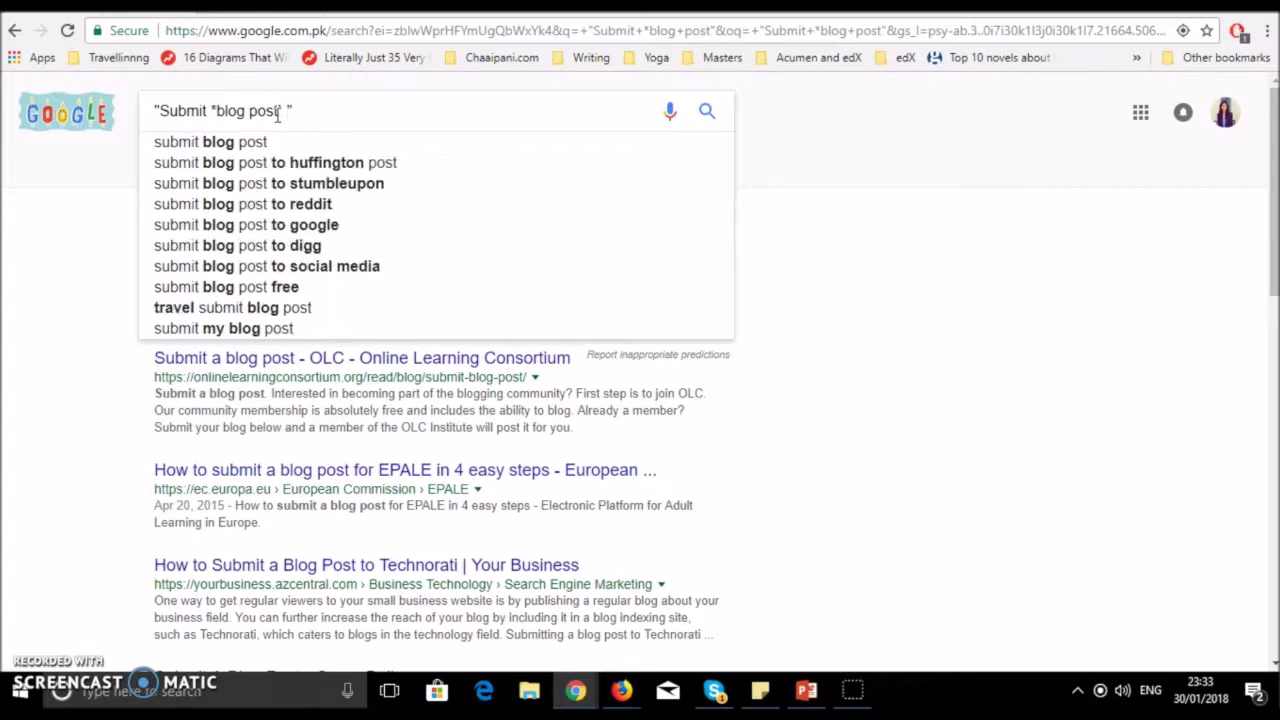
{"action": "type", "text": "tech"}
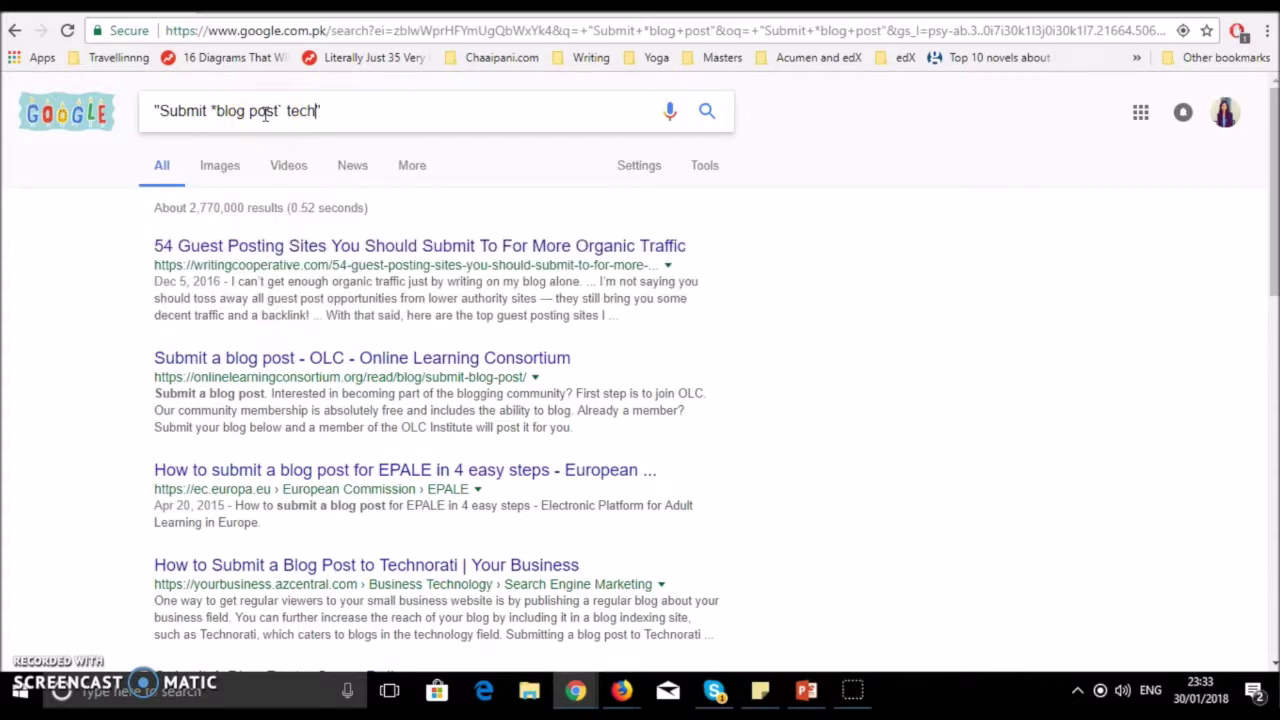
{"action": "type", "text": " OR "}
{"action": "type", "text": "artificia"}
{"action": "type", "text": "l"}
Step: Complete the query with 'artificial intelligence OR blockchain' and run the search
{"action": "key", "text": "BackSpace"}
{"action": "key", "text": "BackSpace"}
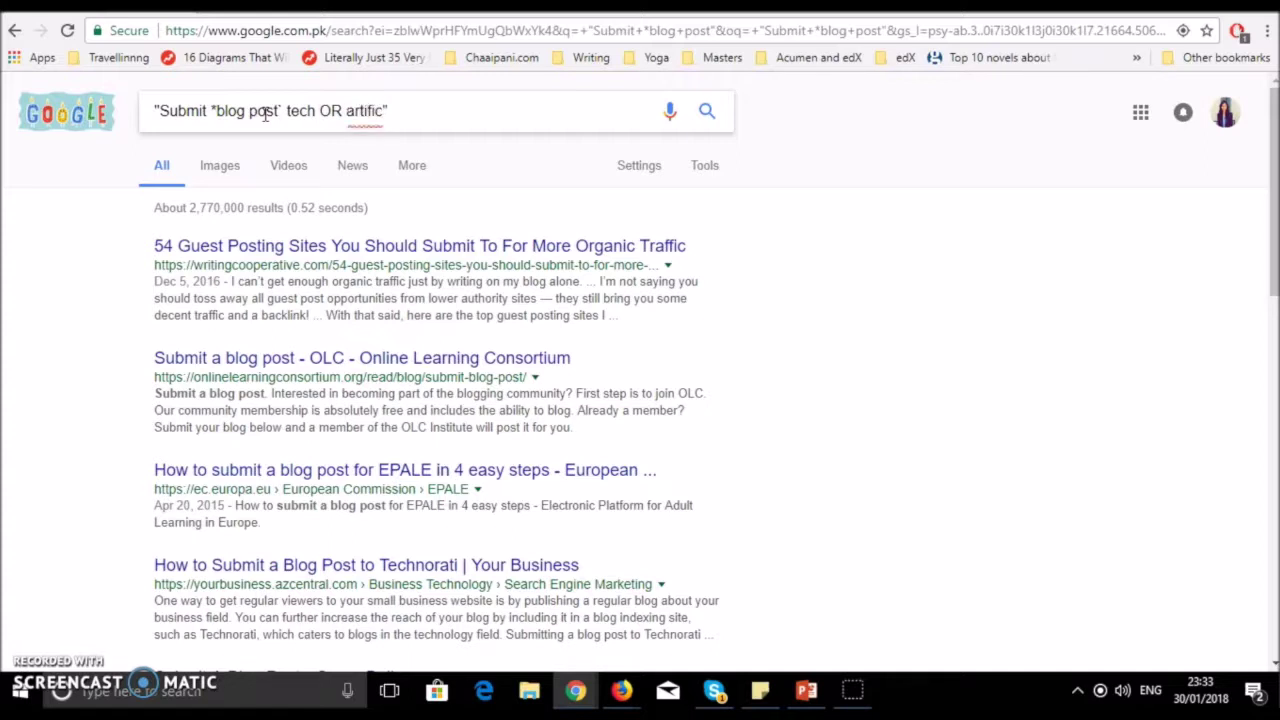
{"action": "type", "text": "ial"}
{"action": "type", "text": " intell"}
{"action": "type", "text": "igence"}
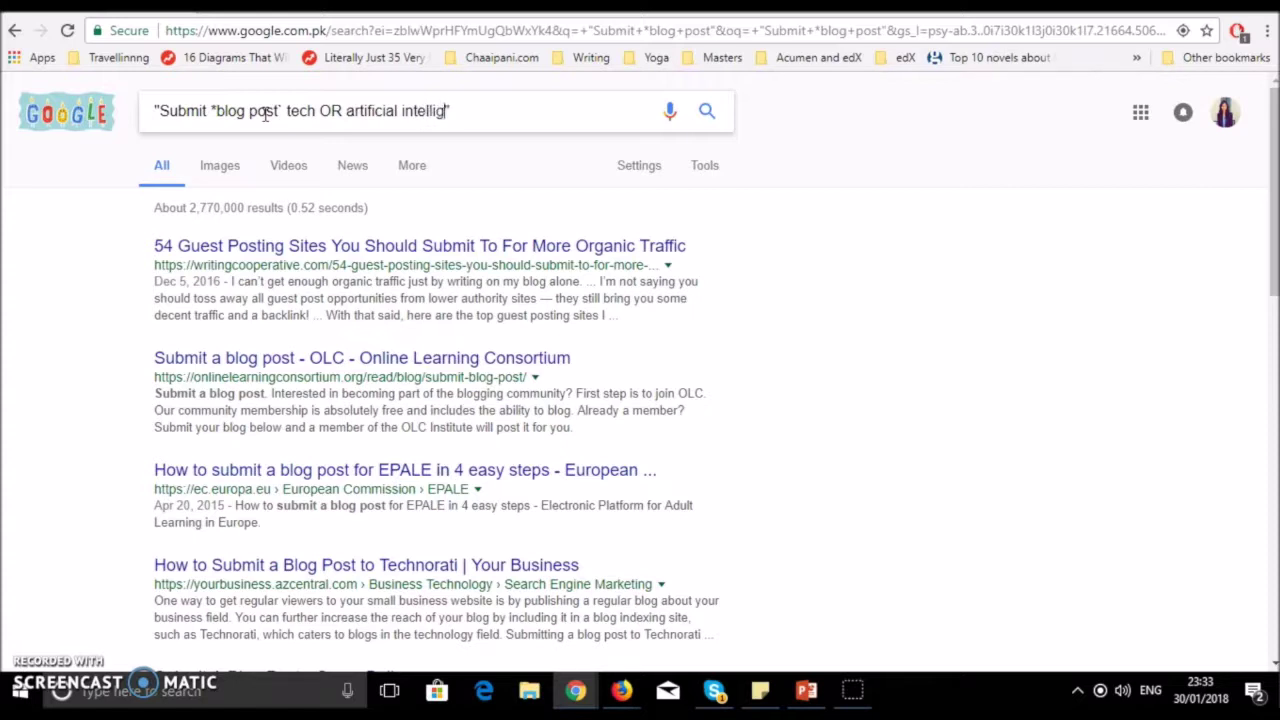
{"action": "type", "text": " OR "}
{"action": "type", "text": "blog"}
{"action": "key", "text": "BackSpace"}
{"action": "type", "text": "x"}
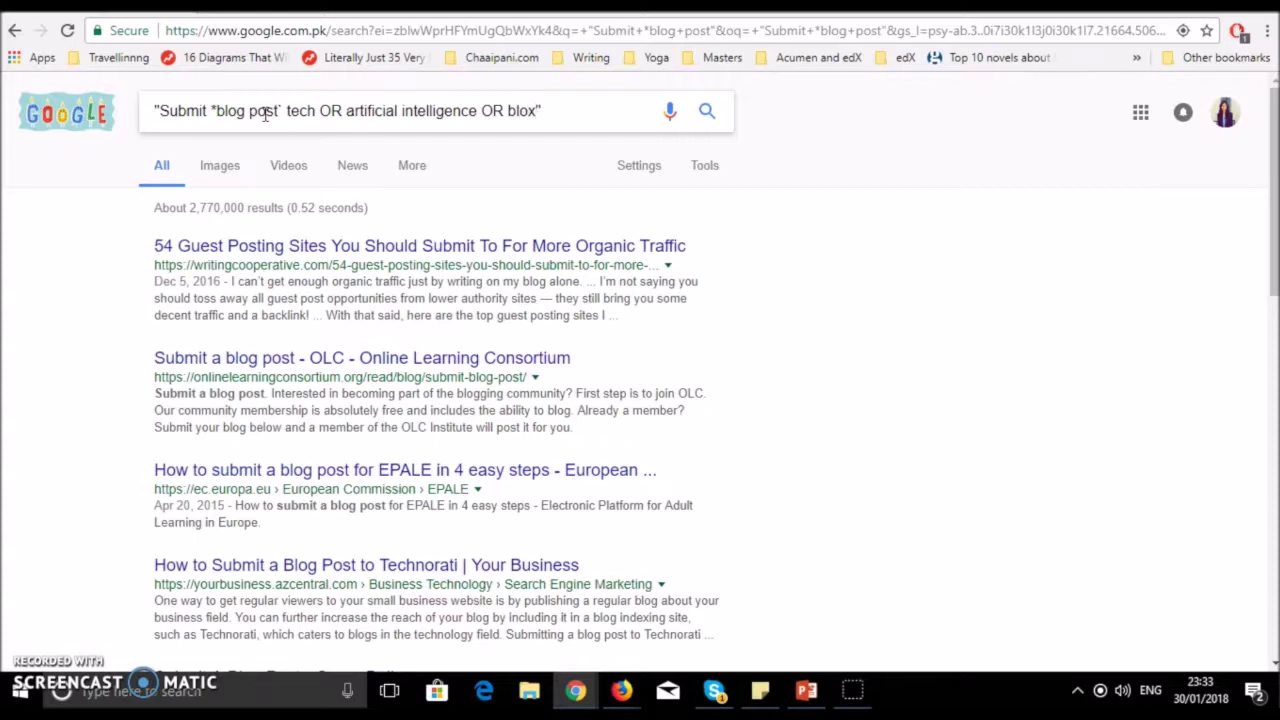
{"action": "key", "text": "BackSpace"}
{"action": "type", "text": "ckchain"}
{"action": "key", "text": "Return"}
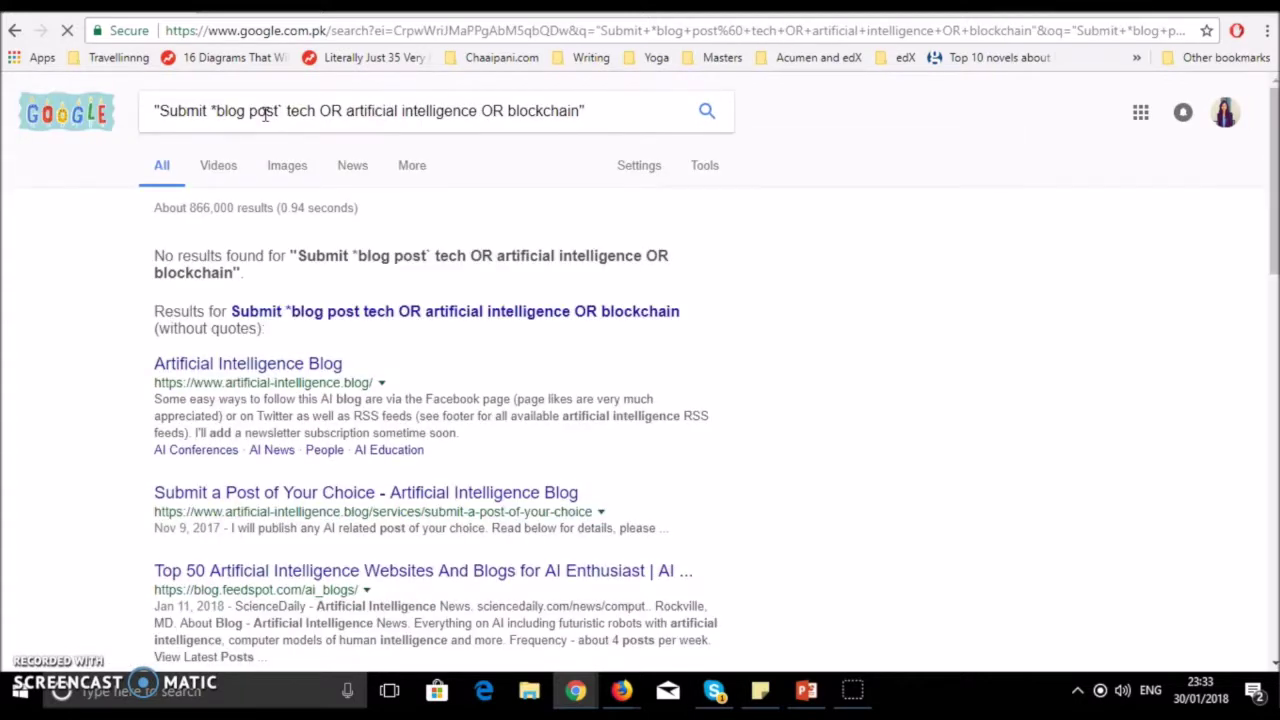
Step: Scroll through the roughly 866,000 results and select the topic words at the query's end
{"action": "left_click", "coordinate": [368, 375]}
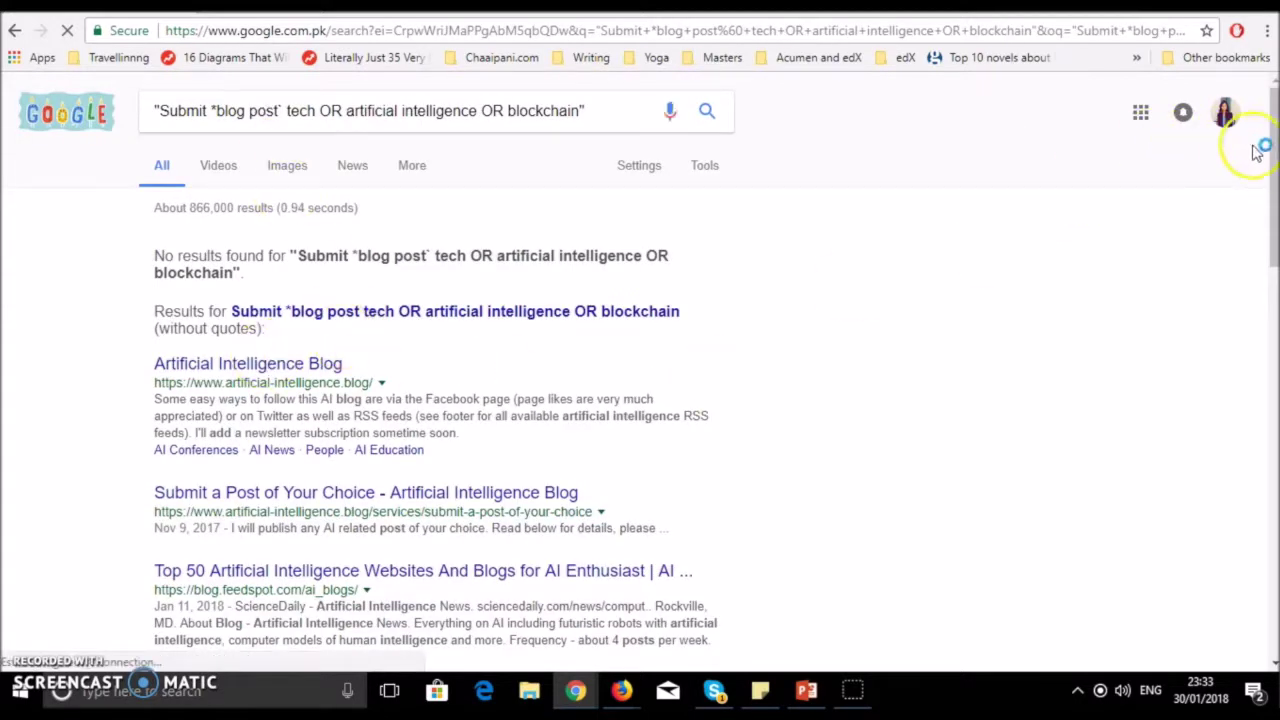
{"action": "scroll", "coordinate": [1262, 150], "scroll_direction": "down", "scroll_amount": 2}
{"action": "scroll", "coordinate": [1262, 200], "scroll_direction": "down", "scroll_amount": 3}
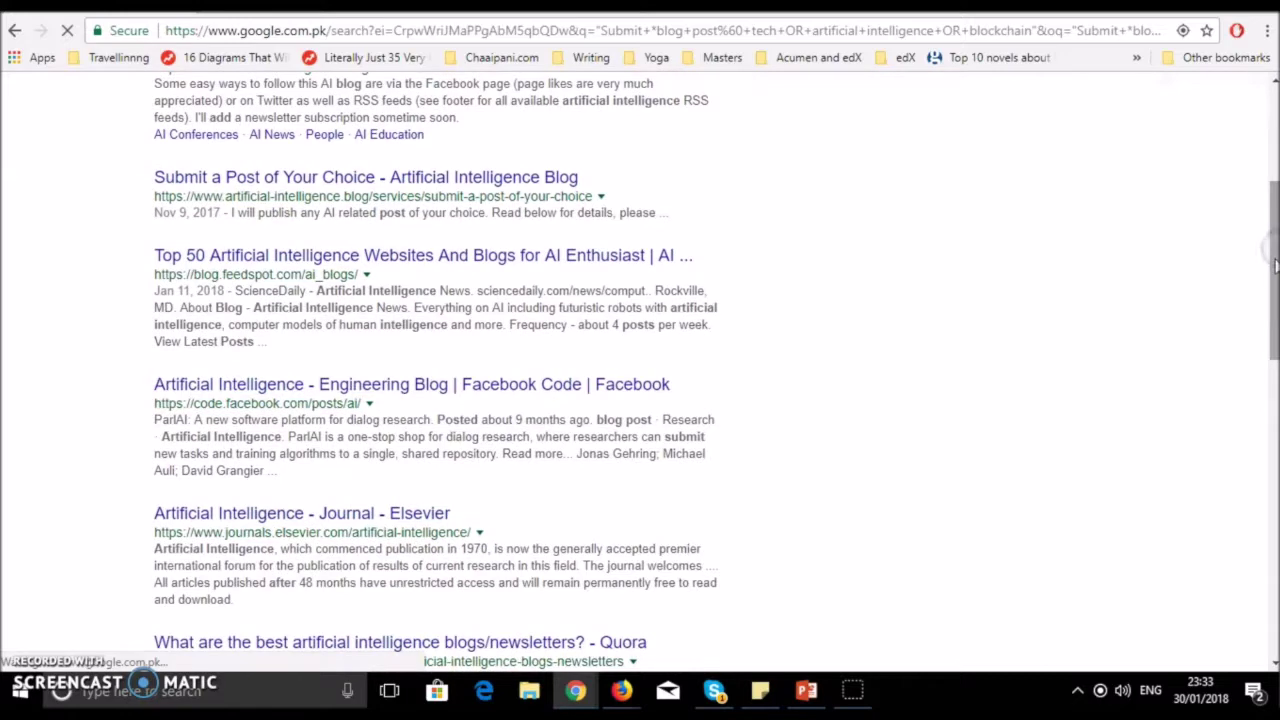
{"action": "left_click_drag", "start_coordinate": [1271, 263], "coordinate": [1275, 330]}
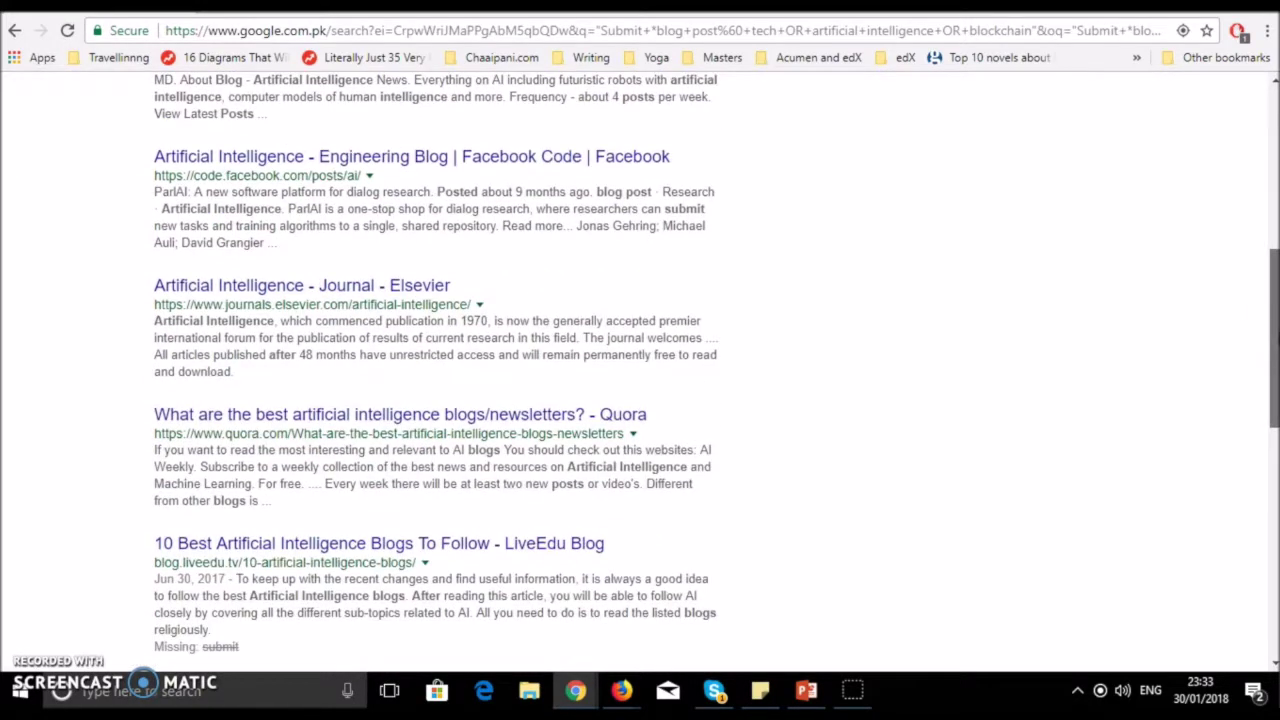
{"action": "left_click_drag", "start_coordinate": [1275, 330], "coordinate": [1275, 120]}
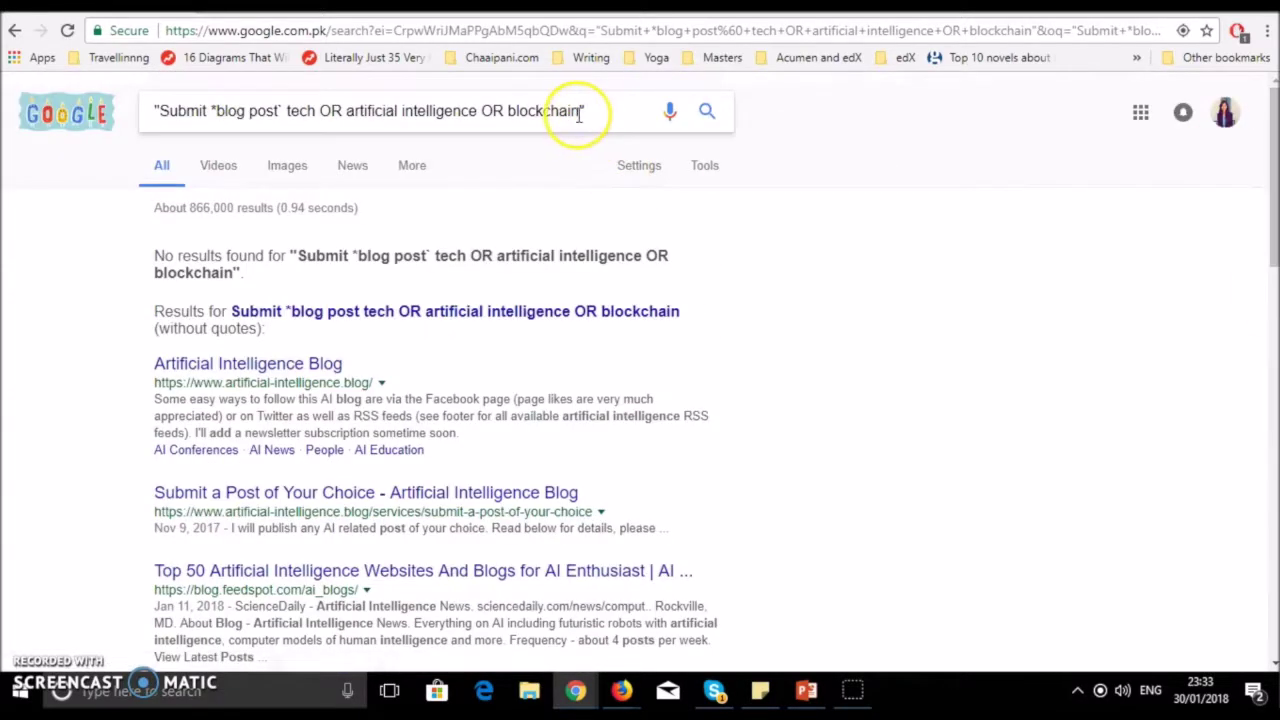
{"action": "left_click_drag", "start_coordinate": [580, 112], "coordinate": [295, 90]}
Step: Replace the topics with 'fashion OR art OR clothes' and search, getting about 17,300,000 results
{"action": "key", "text": "BackSpace"}
{"action": "key", "text": "BackSpace"}
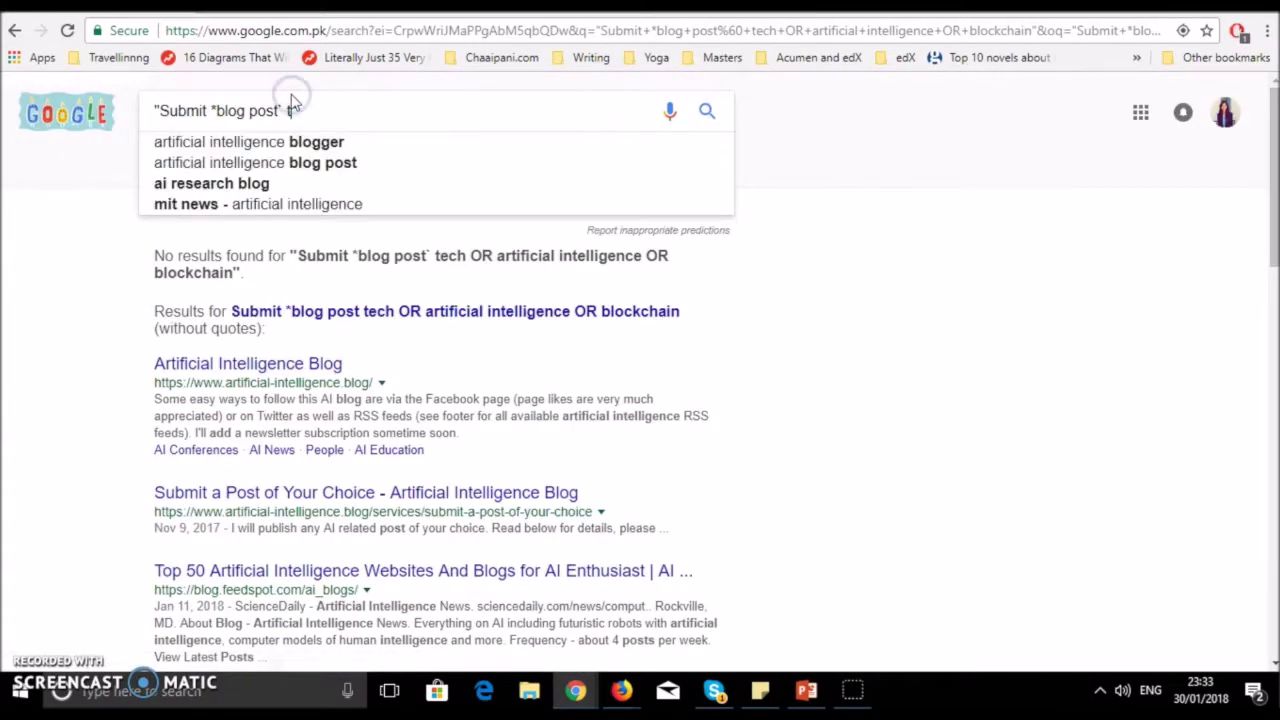
{"action": "type", "text": "fashion OR"}
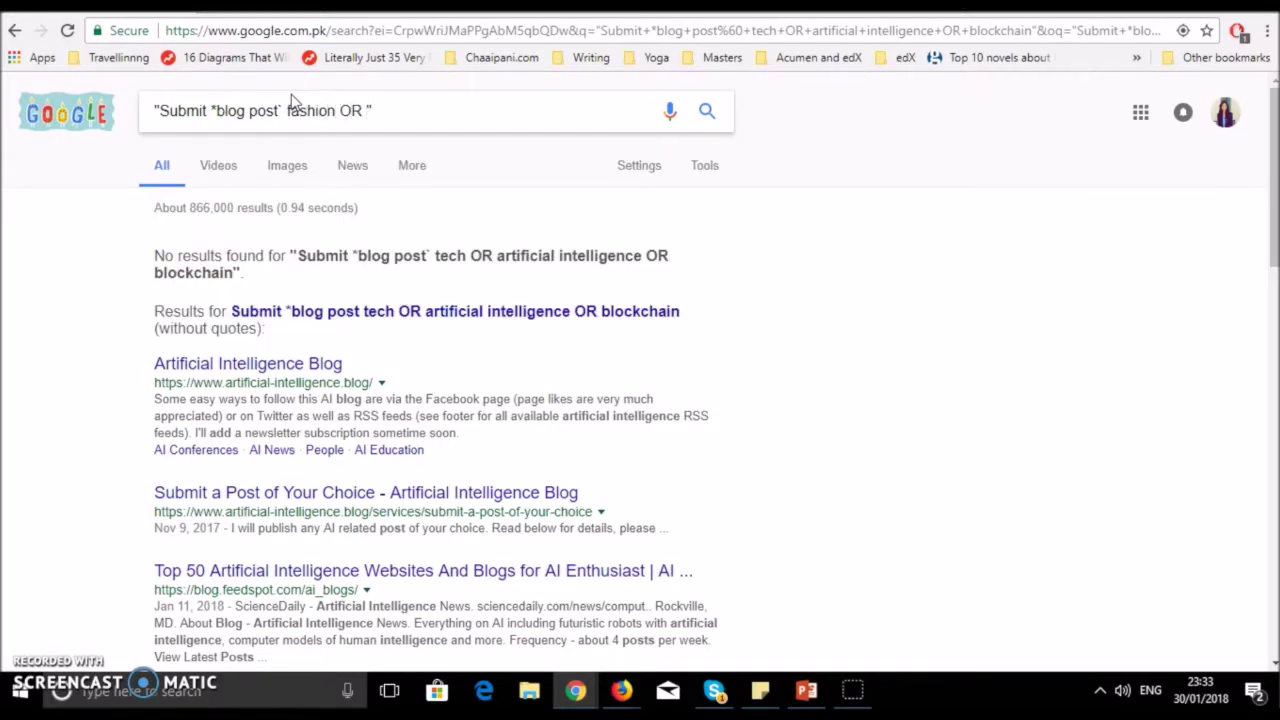
{"action": "type", "text": " art OR clothes"}
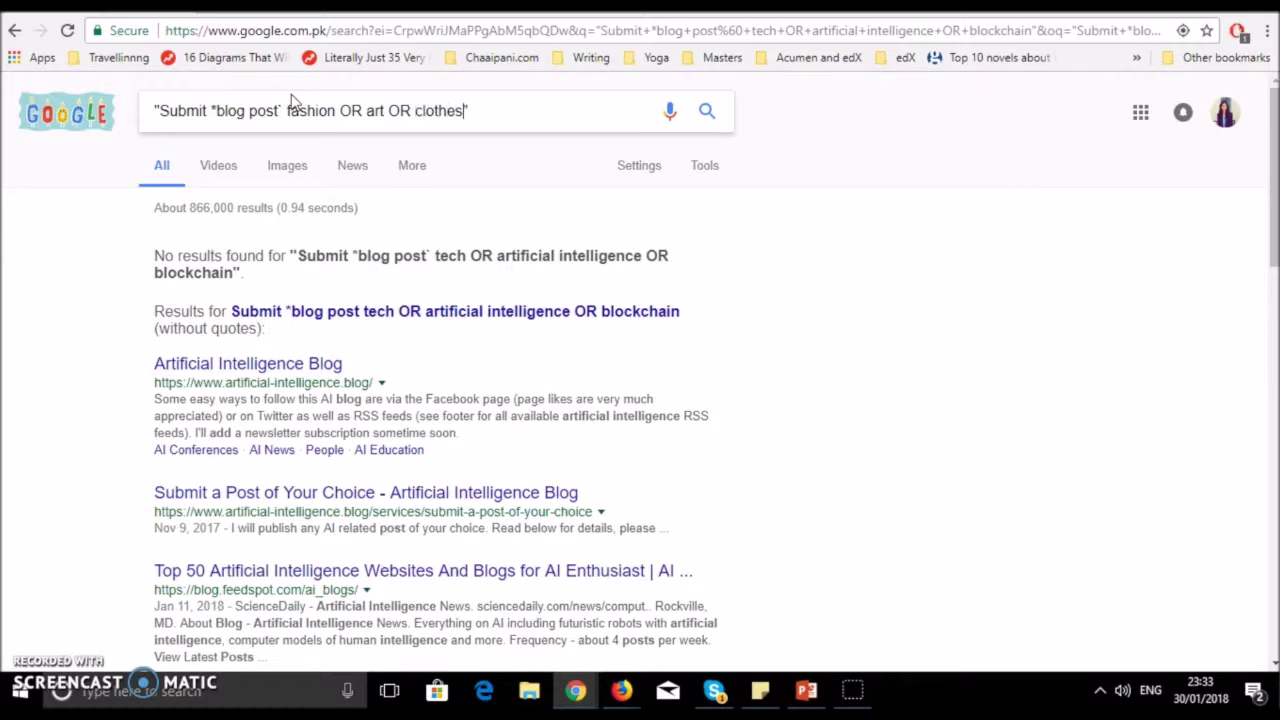
{"action": "key", "text": "Return"}
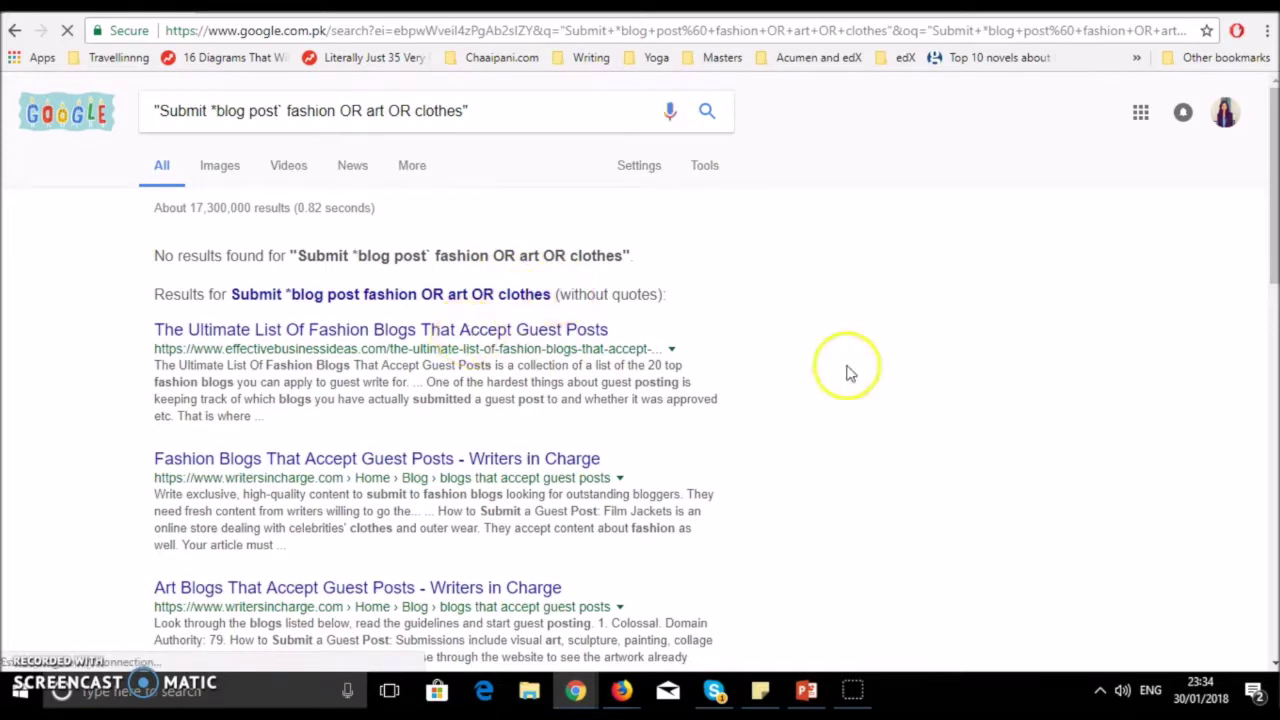
{"action": "left_click_drag", "start_coordinate": [1266, 194], "coordinate": [1266, 229]}
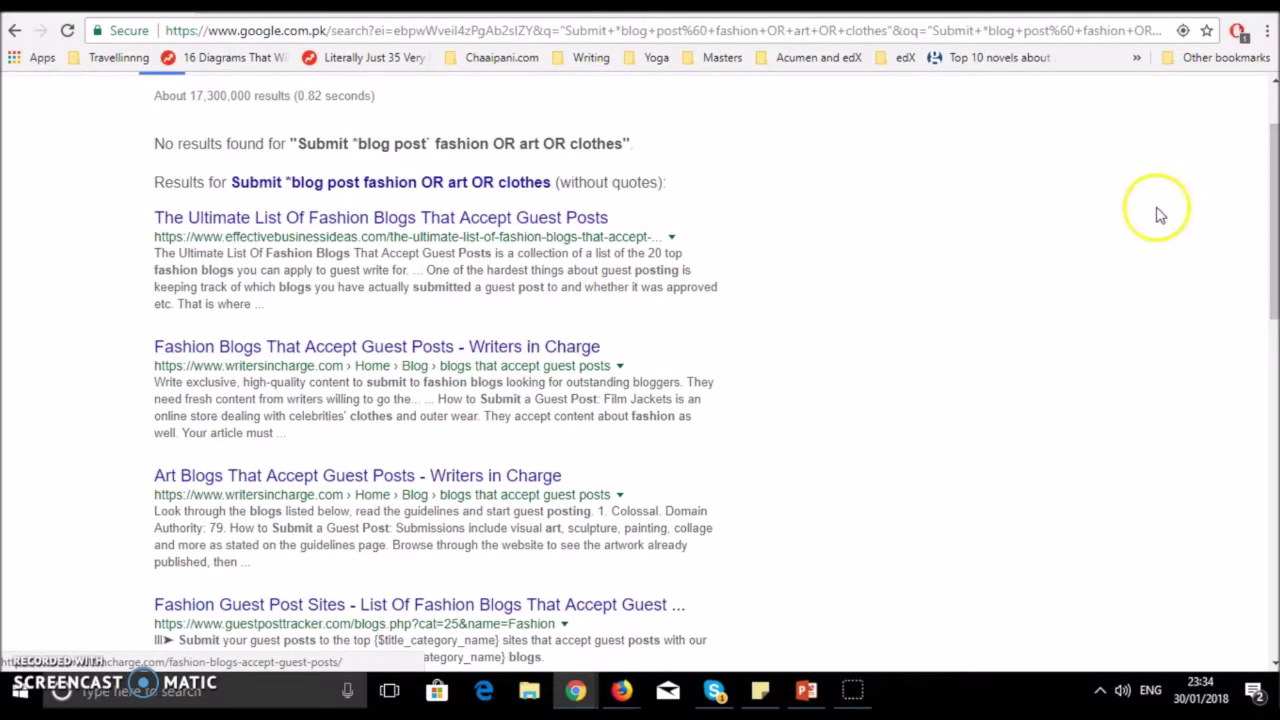
{"action": "left_click_drag", "start_coordinate": [1266, 220], "coordinate": [1274, 152]}
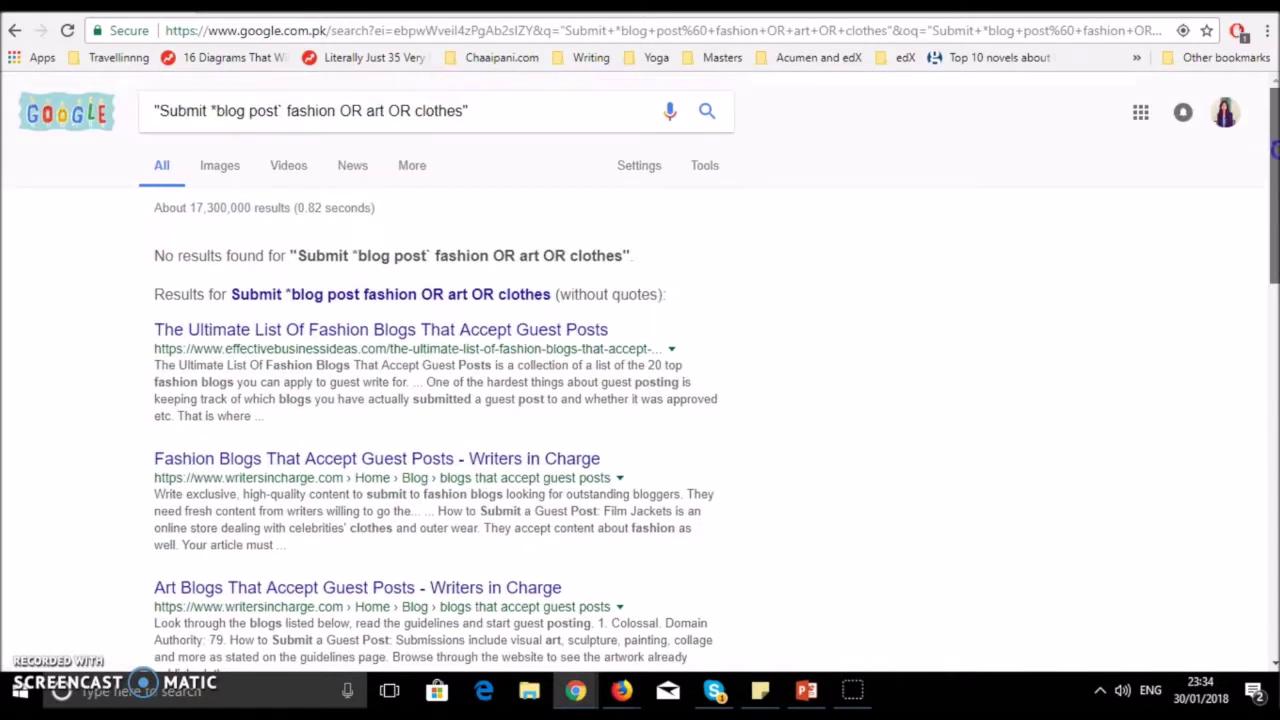
Step: Highlight the wildcard asterisk, the backtick after post and an OR in the query
{"action": "double_click", "coordinate": [213, 110]}
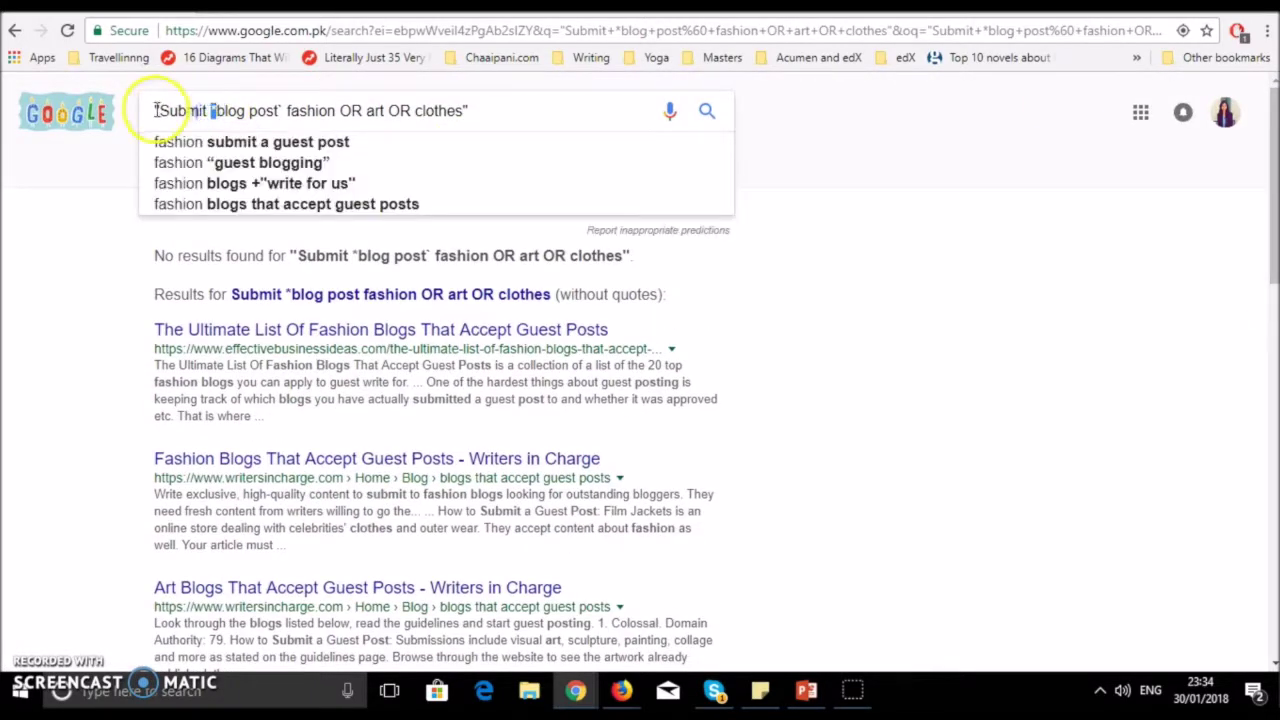
{"action": "left_click", "coordinate": [277, 107]}
{"action": "double_click", "coordinate": [279, 108]}
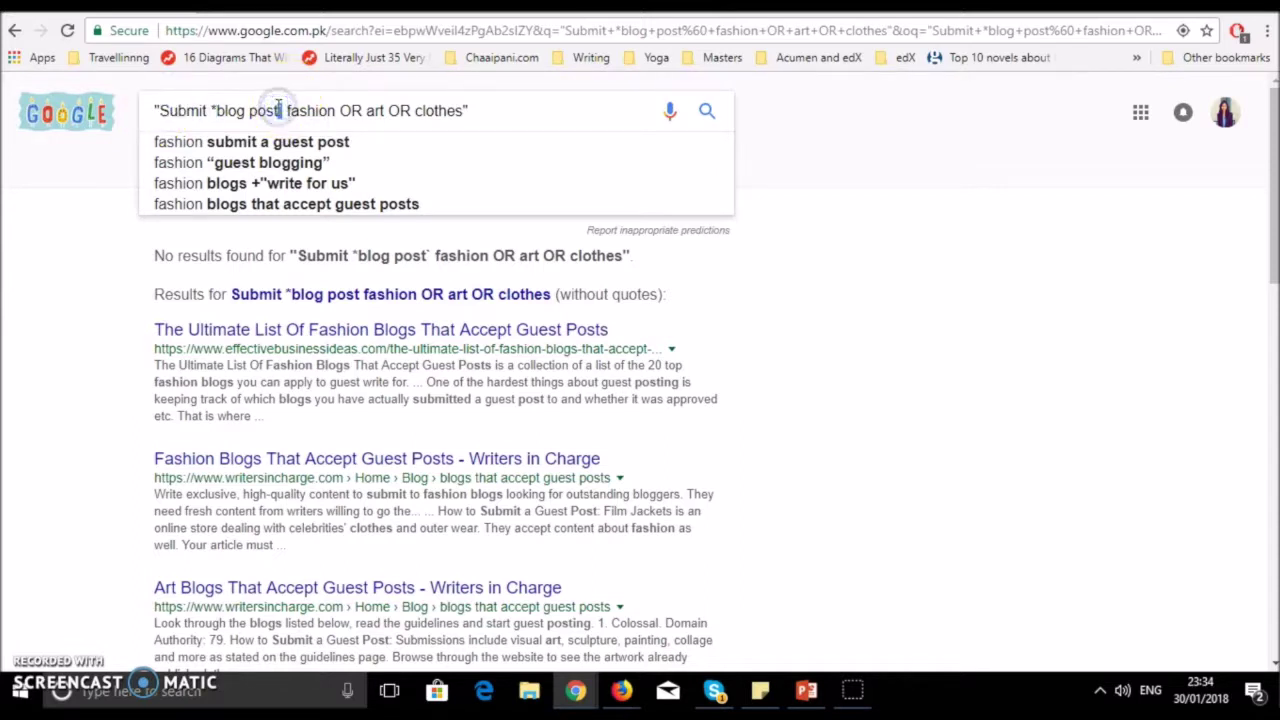
{"action": "double_click", "coordinate": [398, 112]}
{"action": "left_click", "coordinate": [481, 111]}
{"action": "key", "text": "Escape"}
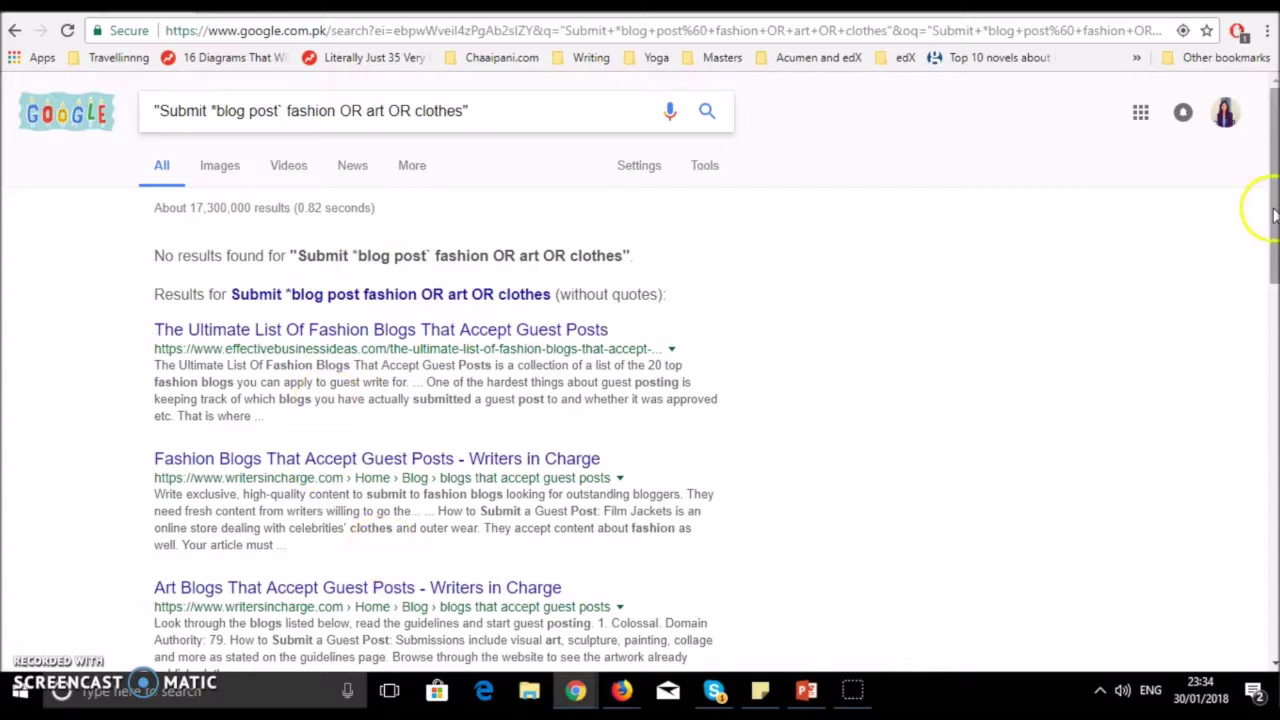
{"action": "left_click_drag", "start_coordinate": [1273, 213], "coordinate": [523, 171]}
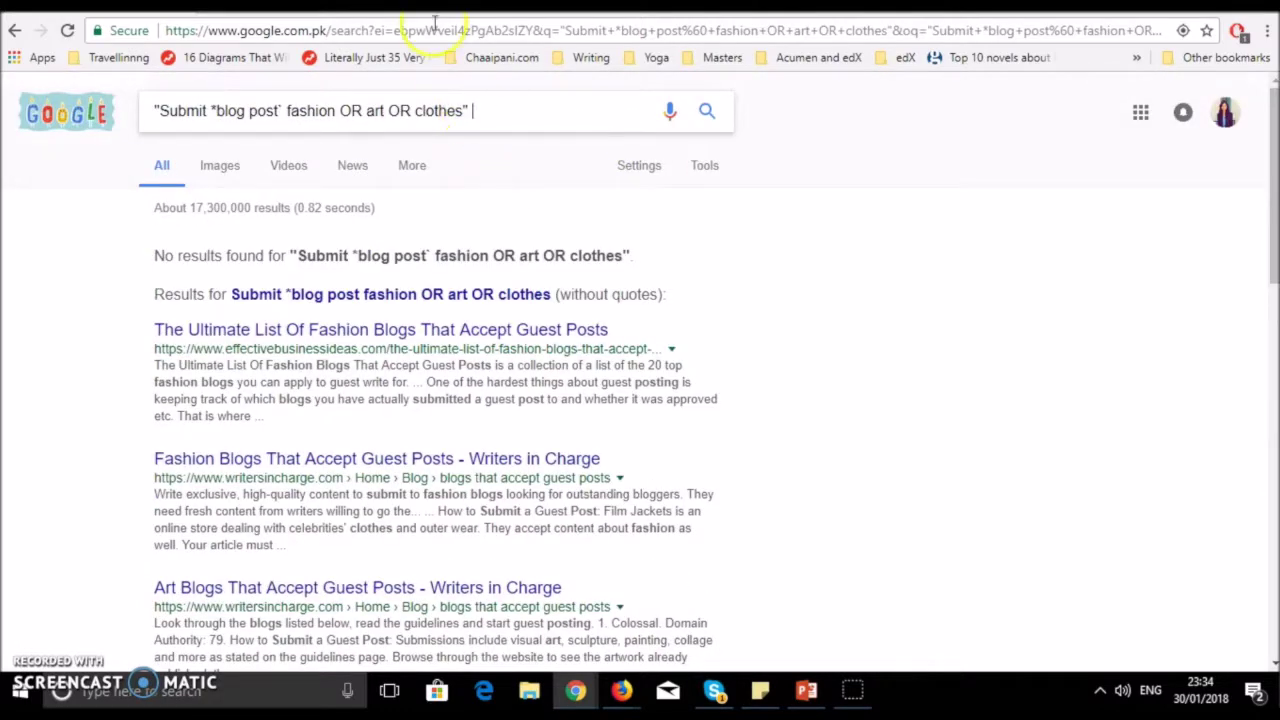
Step: Clear the query and load google.com/advanced_search
{"action": "left_click_drag", "start_coordinate": [452, 106], "coordinate": [137, 102]}
{"action": "key", "text": "BackSpace"}
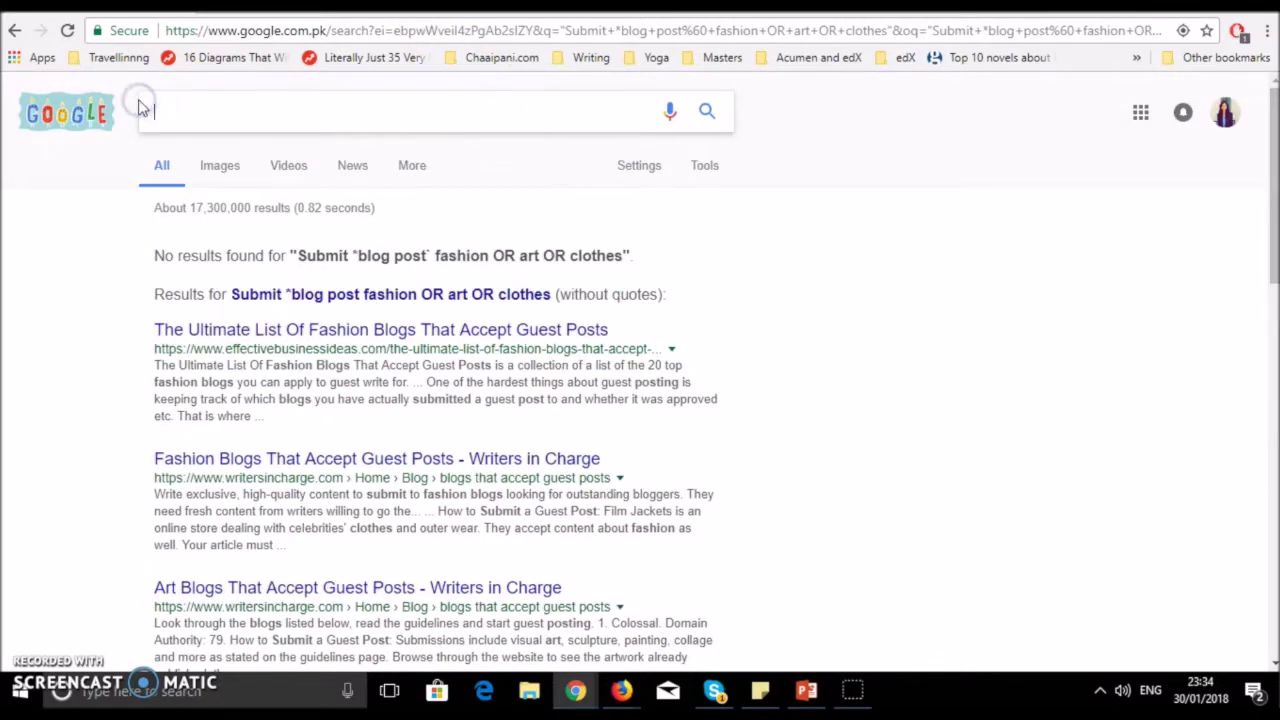
{"action": "left_click", "coordinate": [206, 32]}
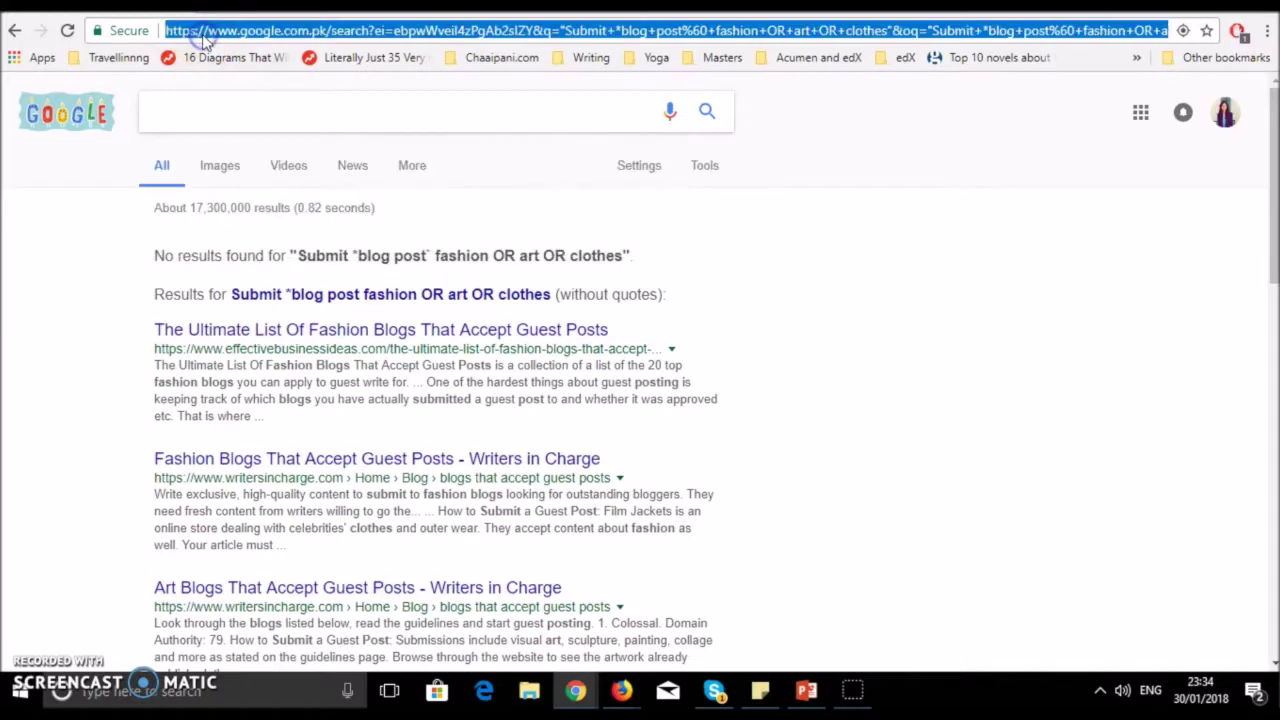
{"action": "key", "text": "BackSpace"}
{"action": "type", "text": "google.com"}
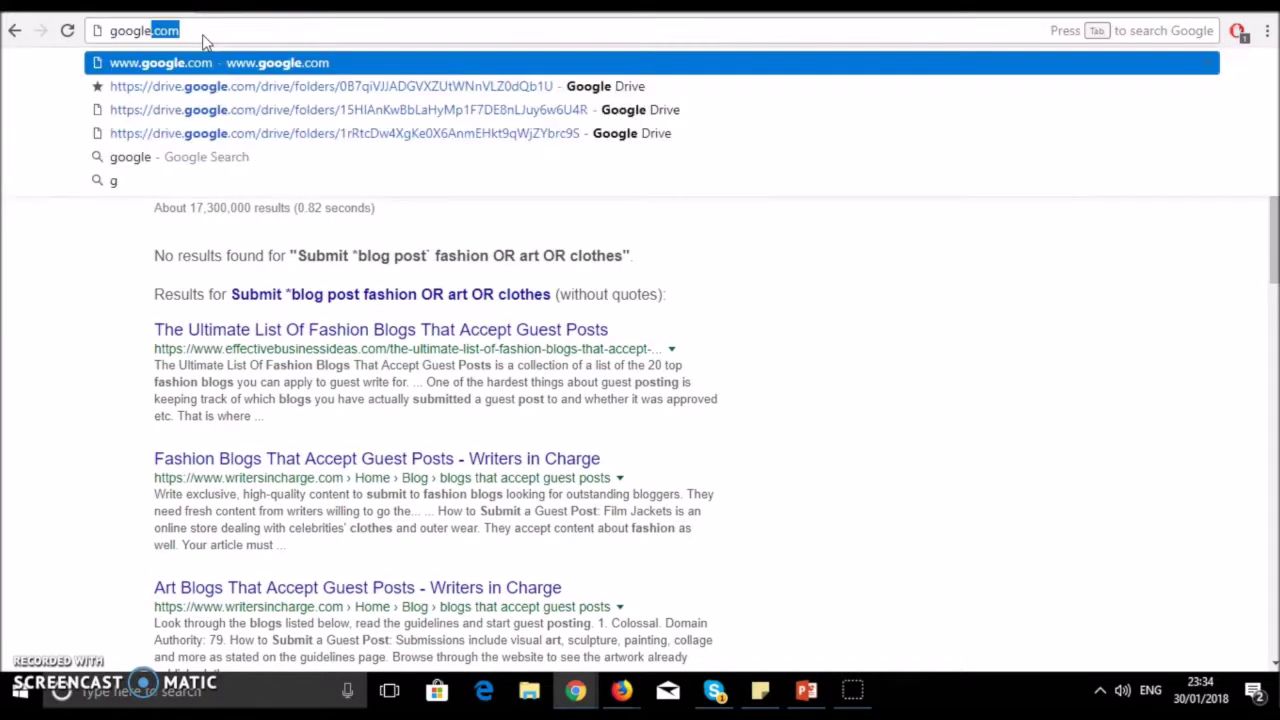
{"action": "type", "text": "/"}
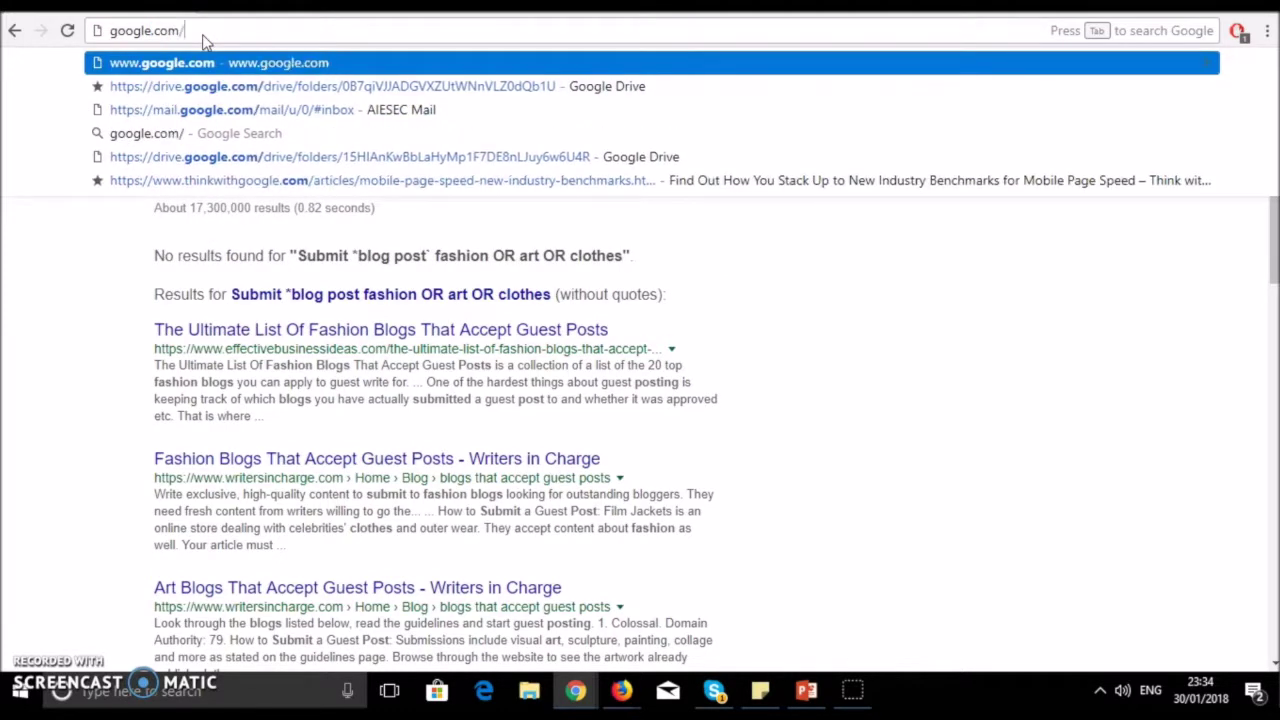
{"action": "type", "text": "advanced_"}
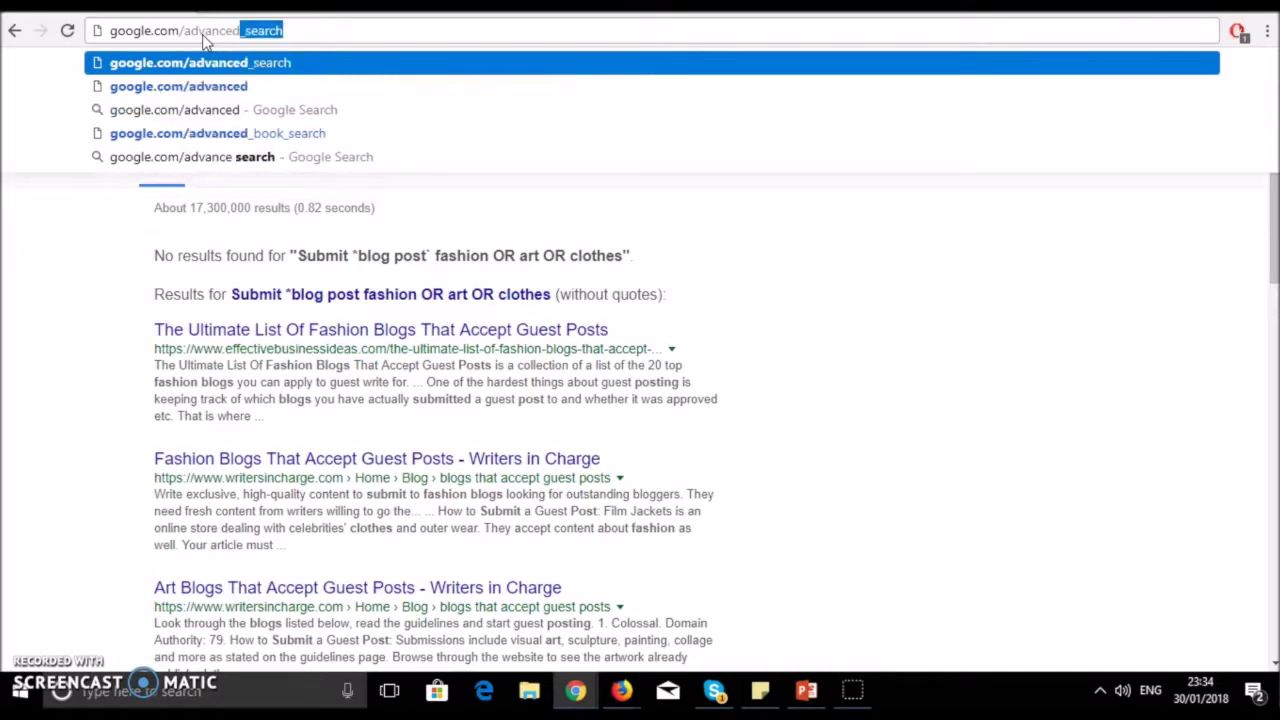
{"action": "type", "text": "search"}
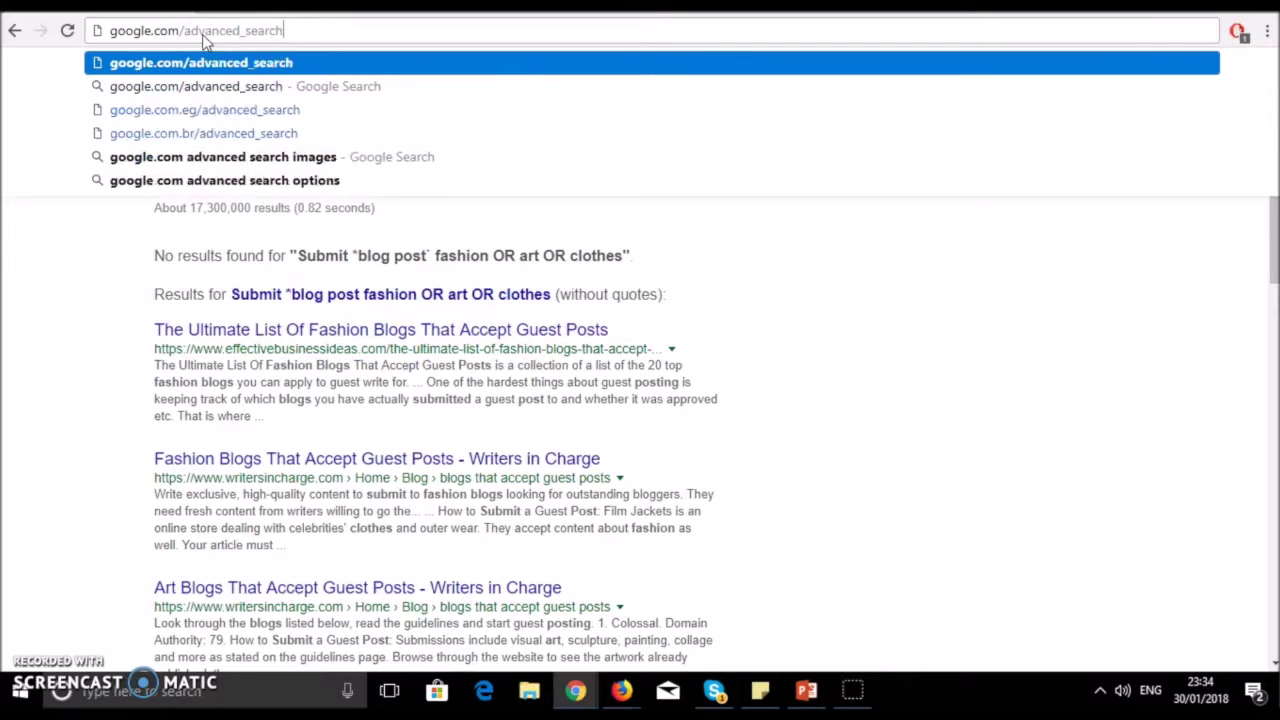
{"action": "key", "text": "Return"}
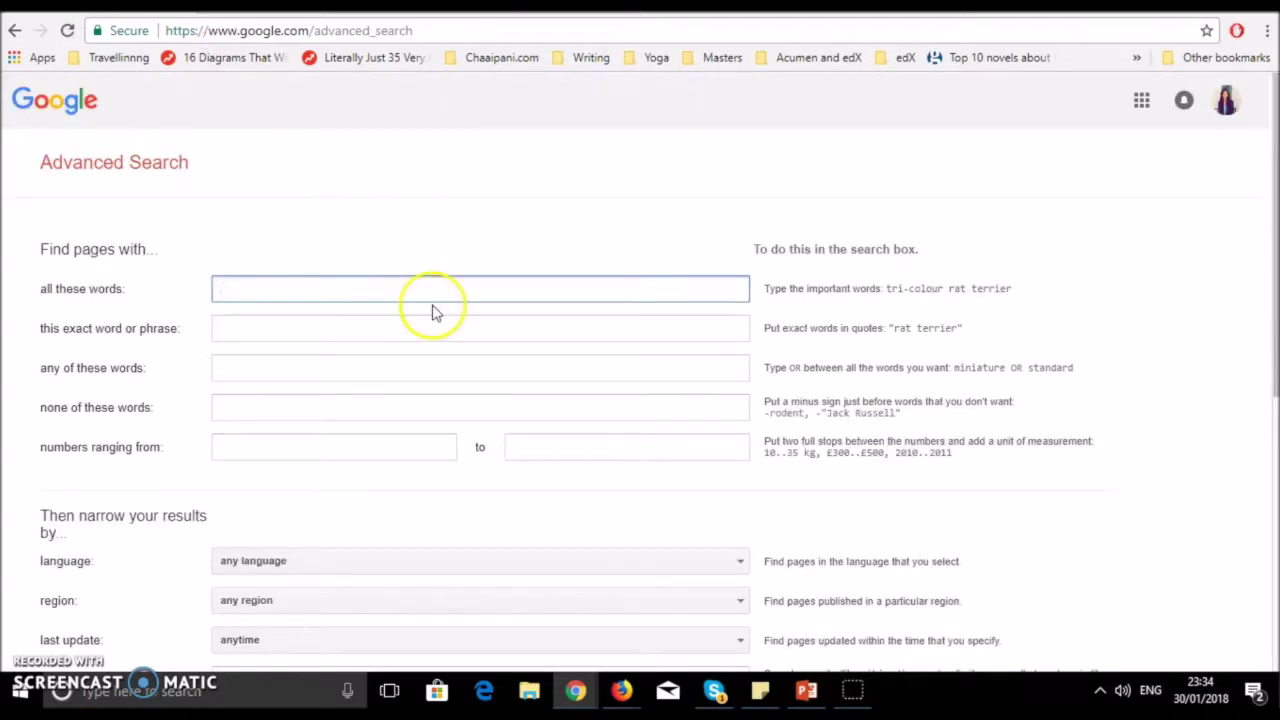
Step: Switch back to the PowerPoint presentation
{"action": "left_click_drag", "start_coordinate": [40, 250], "coordinate": [160, 249]}
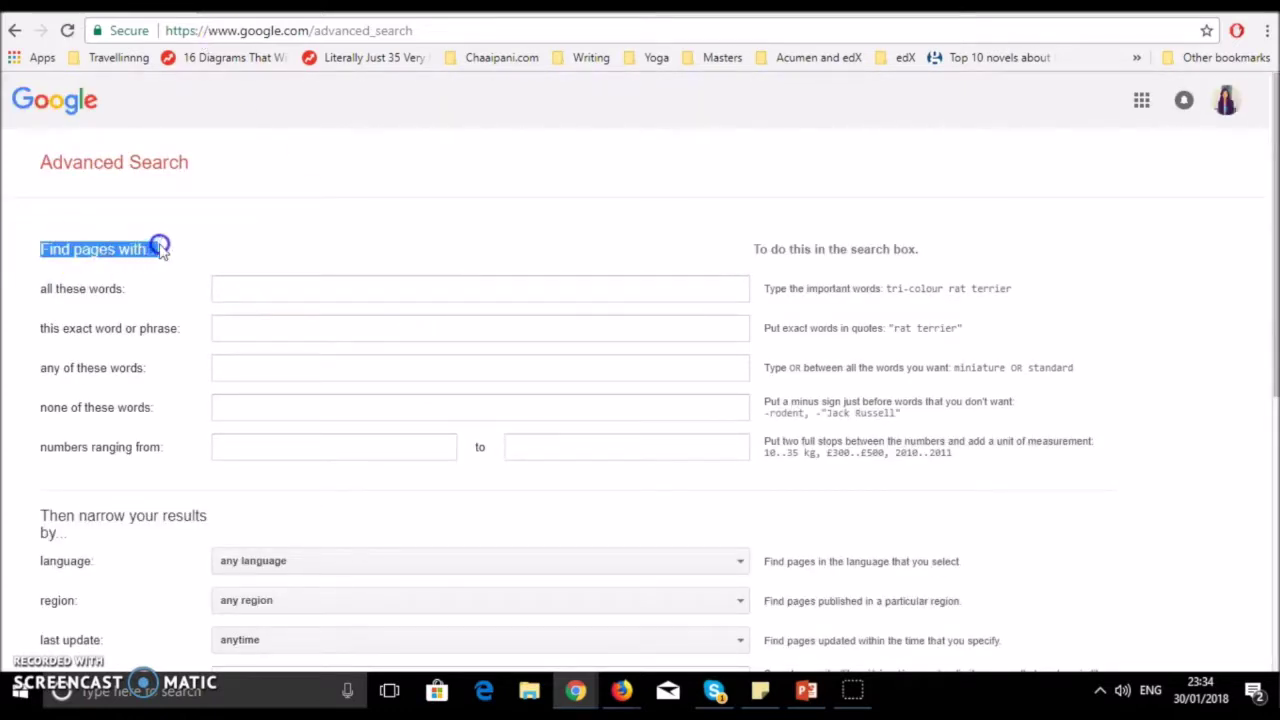
{"action": "left_click", "coordinate": [246, 288]}
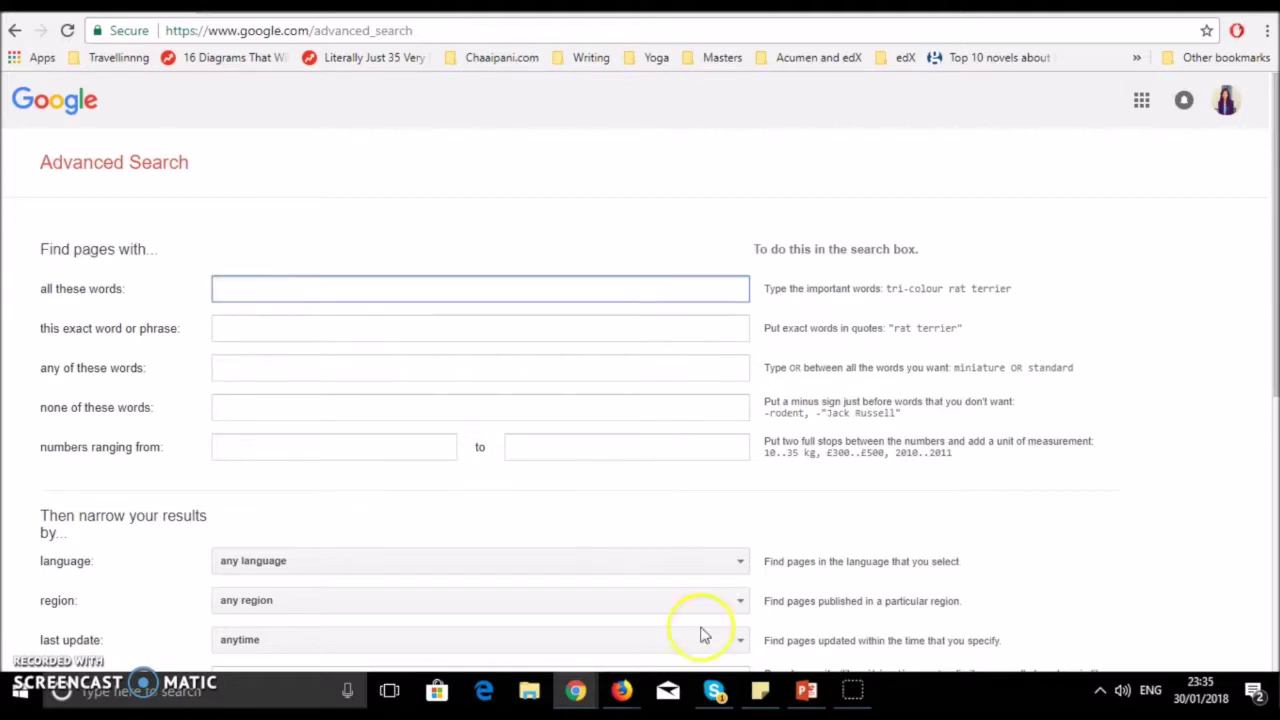
{"action": "left_click", "coordinate": [806, 690]}
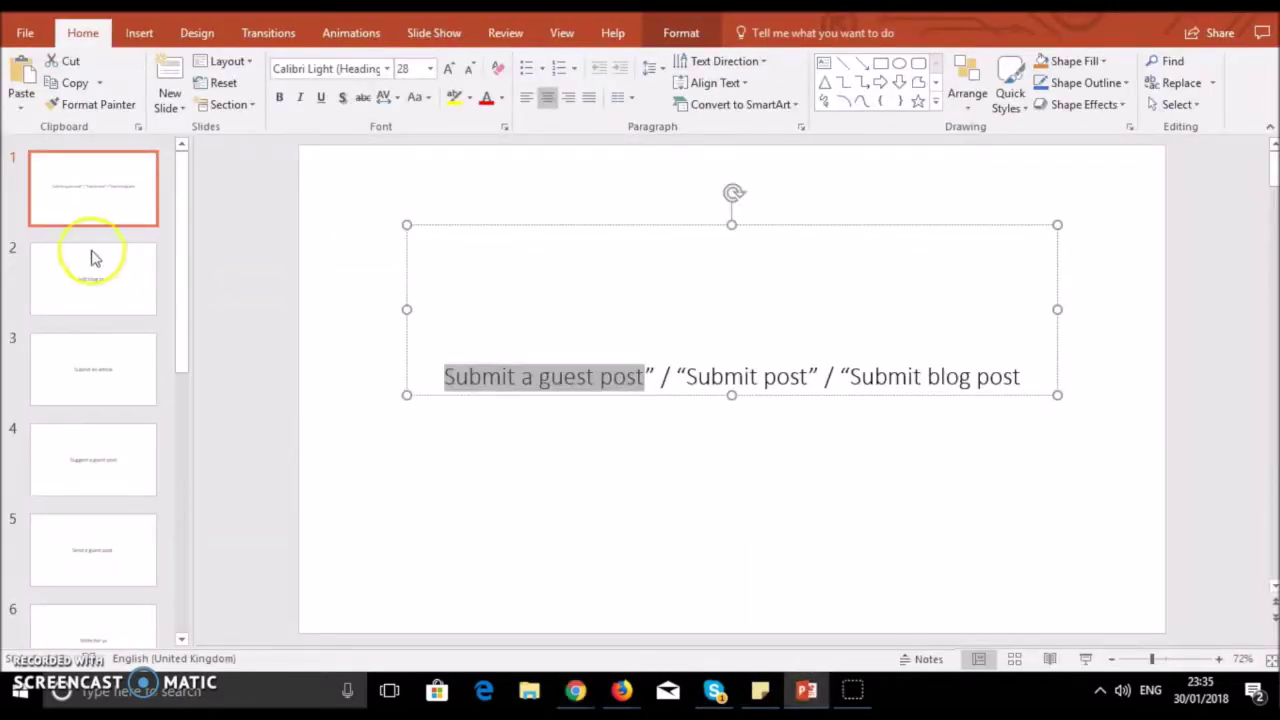
Step: Step through slides from Add blog post to Write for us, then return to Advanced Search
{"action": "left_click", "coordinate": [104, 282]}
{"action": "key", "text": "Down"}
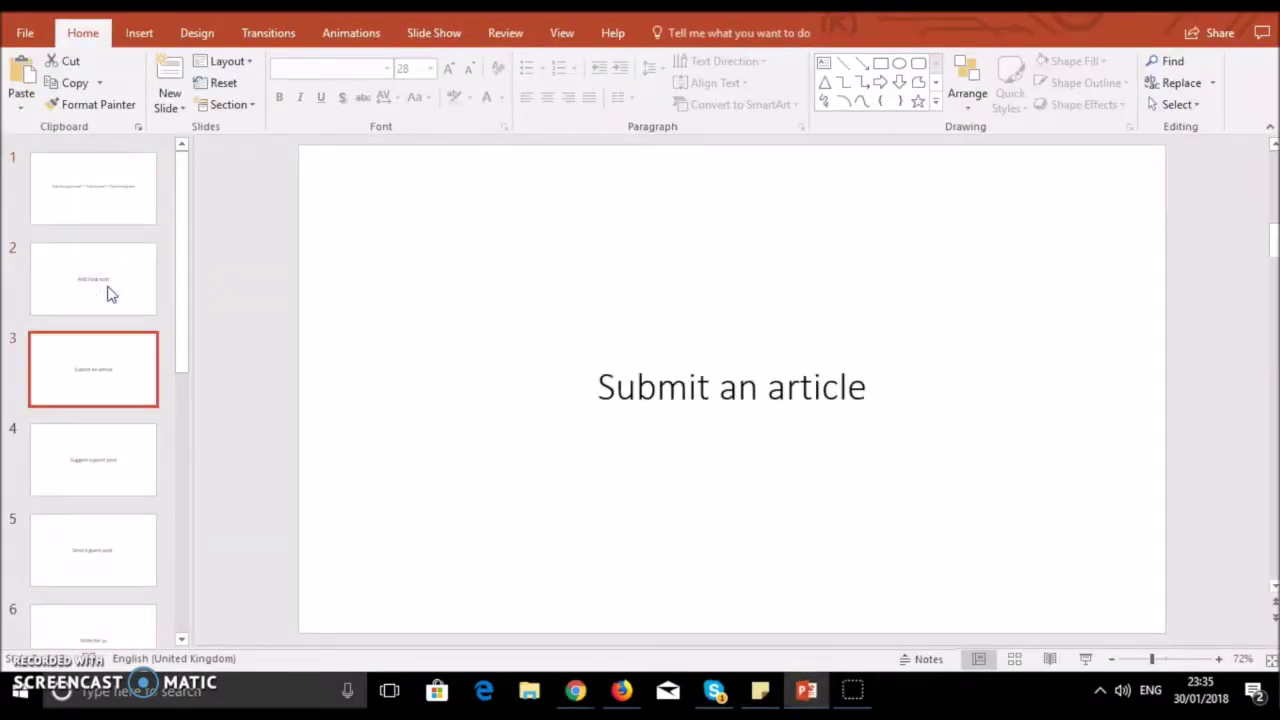
{"action": "key", "text": "Down"}
{"action": "key", "text": "Down"}
{"action": "key", "text": "Down"}
{"action": "key", "text": "Down"}
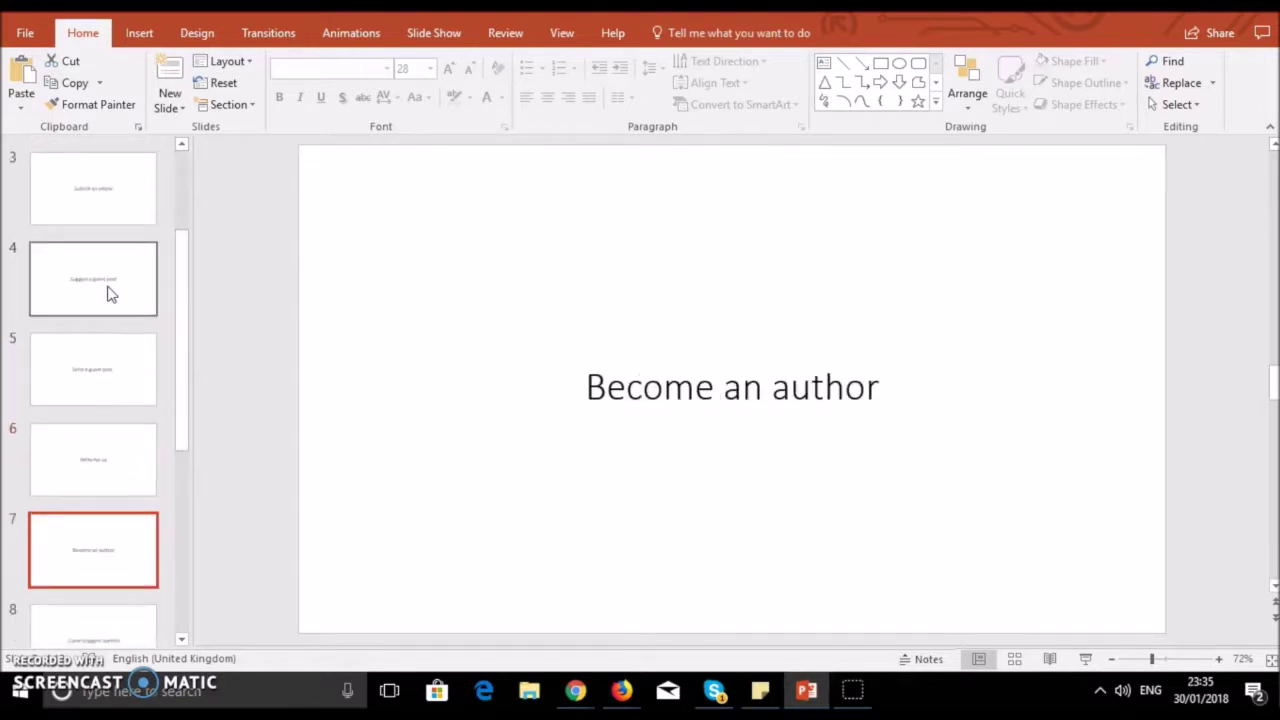
{"action": "key", "text": "Up"}
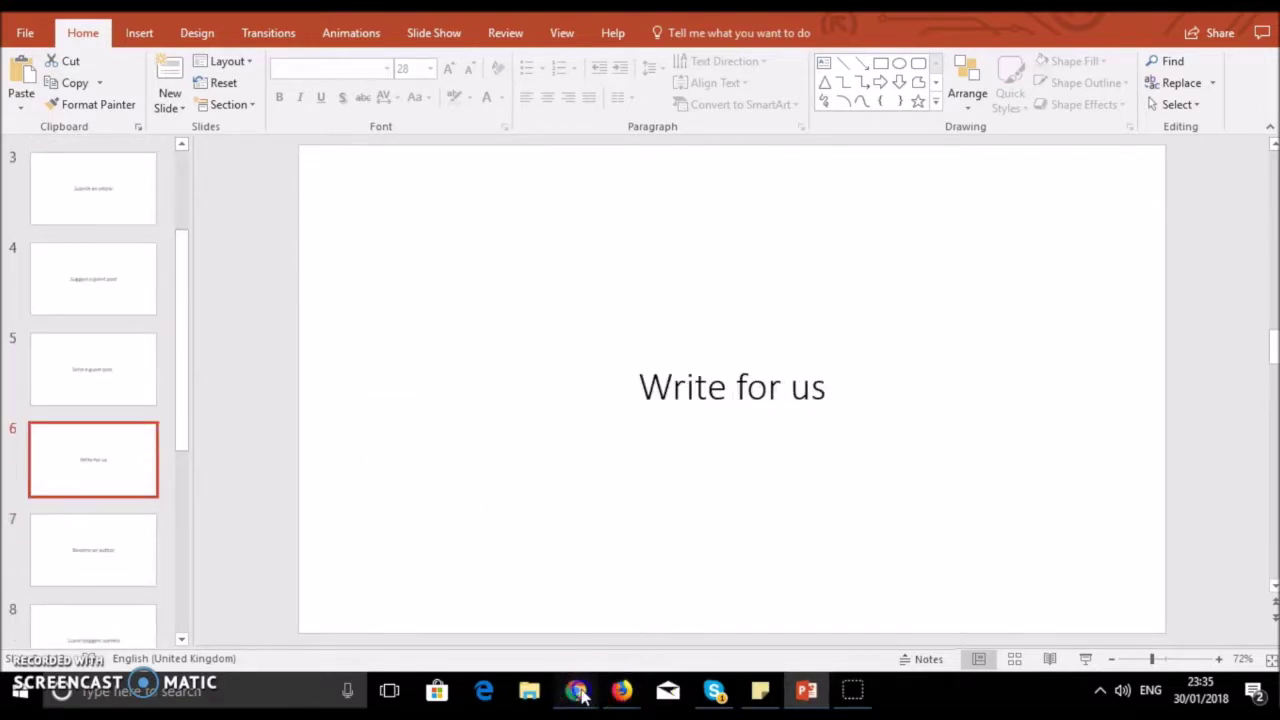
{"action": "mouse_move", "coordinate": [578, 692]}
{"action": "left_click", "coordinate": [666, 617]}
Step: Enter 'write, blog, guest, post' as all words and 'submit a guest post' as the exact phrase
{"action": "left_click", "coordinate": [248, 290]}
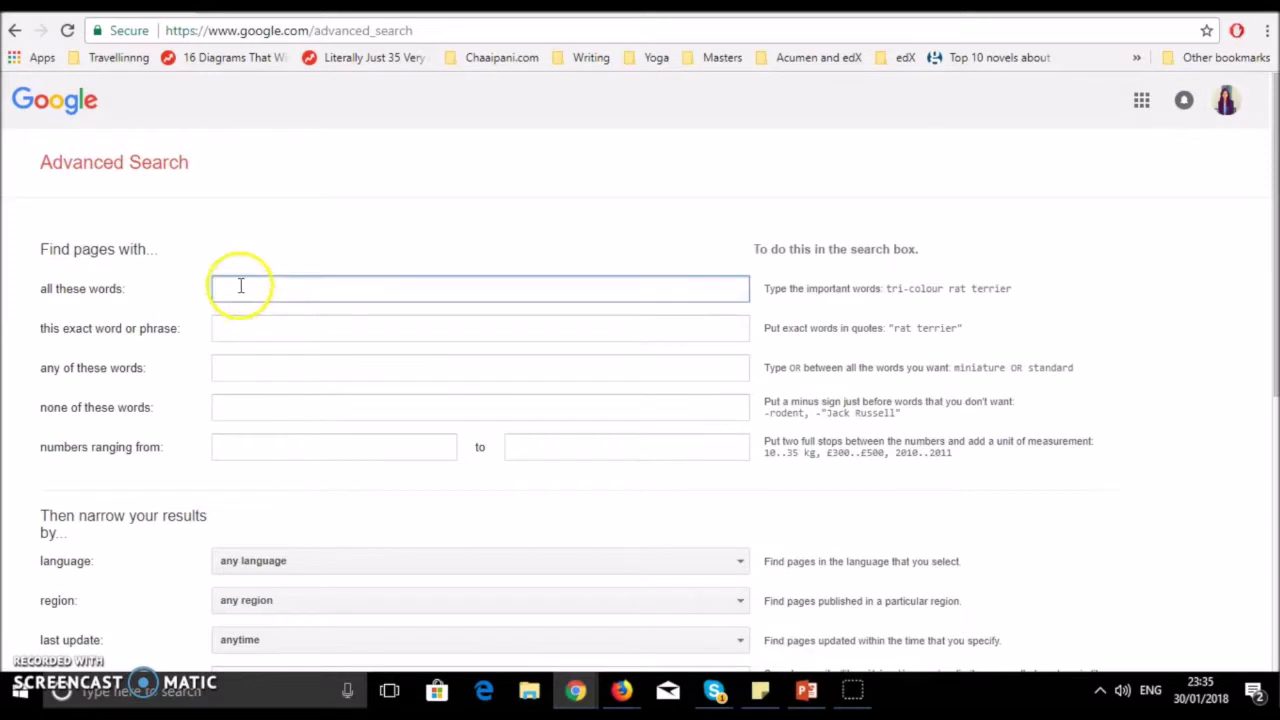
{"action": "type", "text": "wri"}
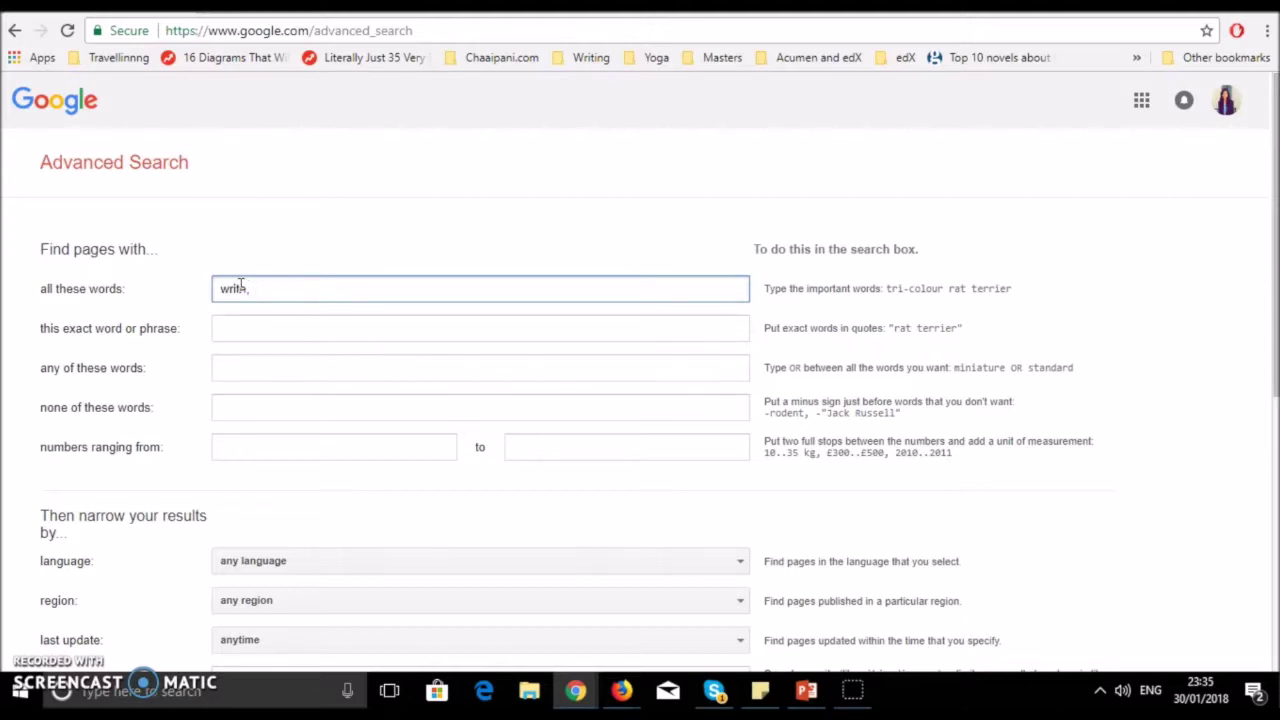
{"action": "type", "text": "te, blog, guest, post"}
{"action": "left_click", "coordinate": [248, 330]}
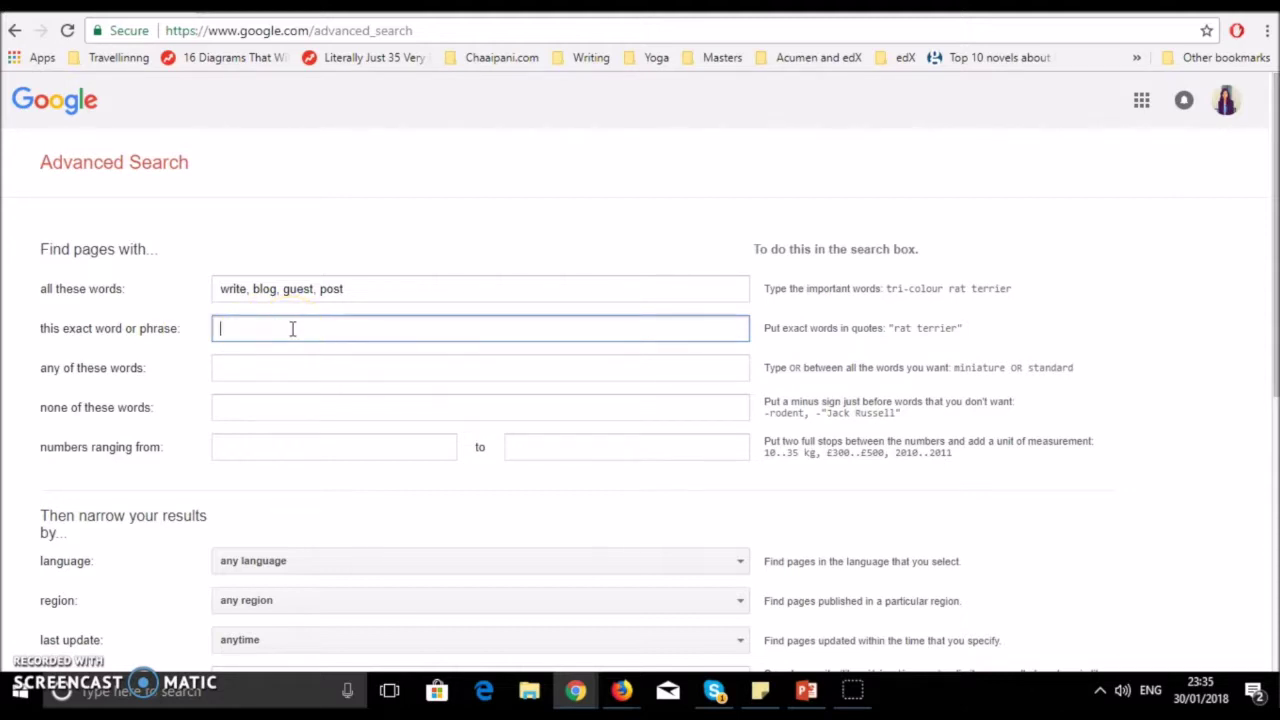
{"action": "type", "text": "submit a guest "}
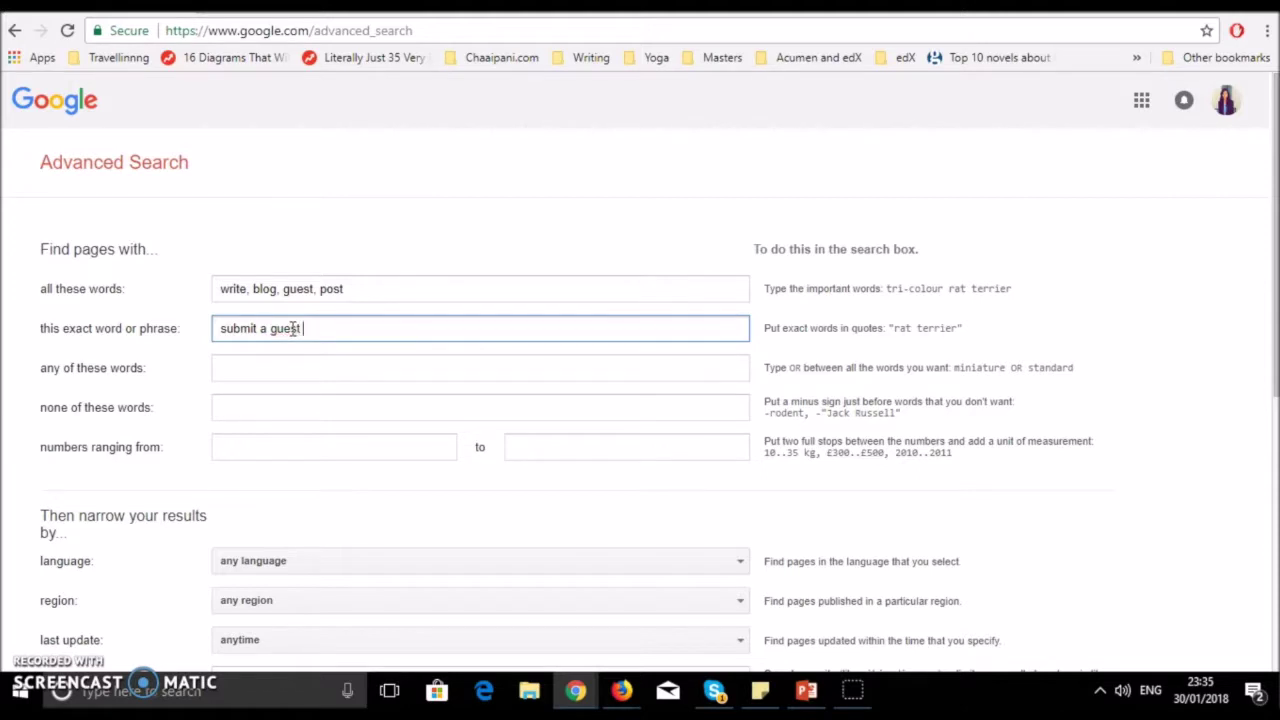
{"action": "type", "text": "post"}
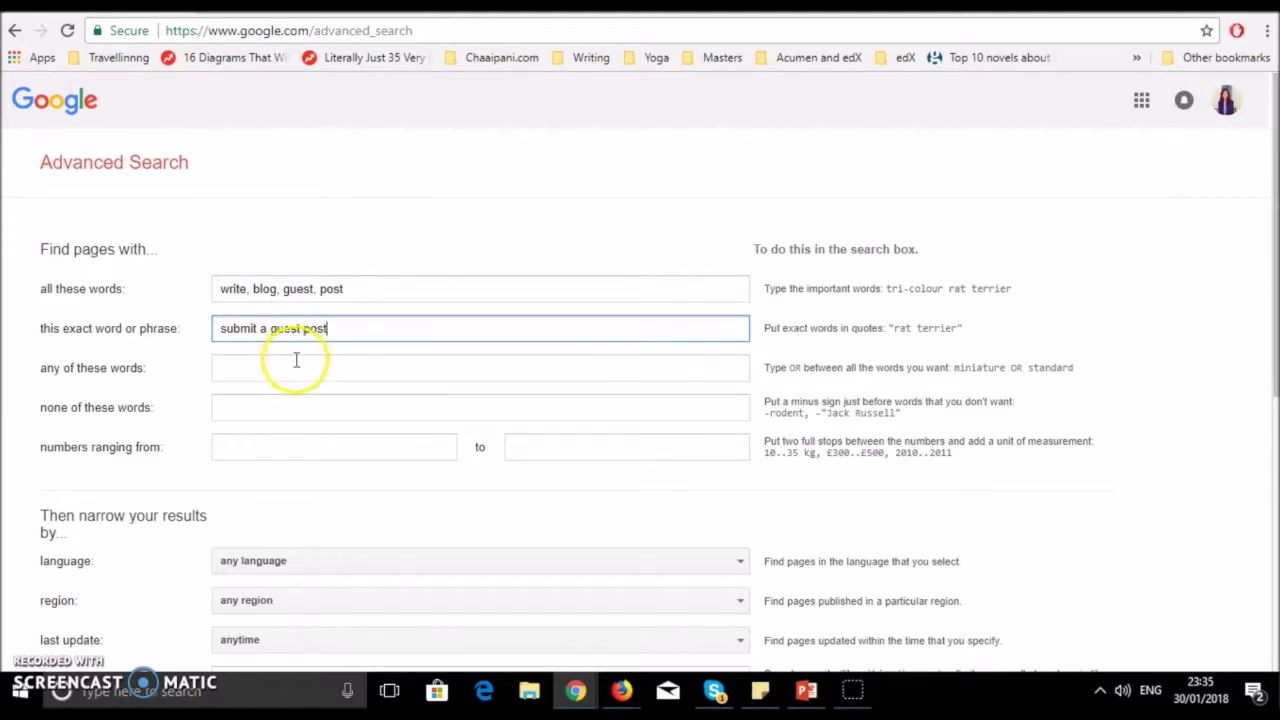
Step: List technology, artificial intelligence, blockchain under any of these words
{"action": "left_click", "coordinate": [295, 366]}
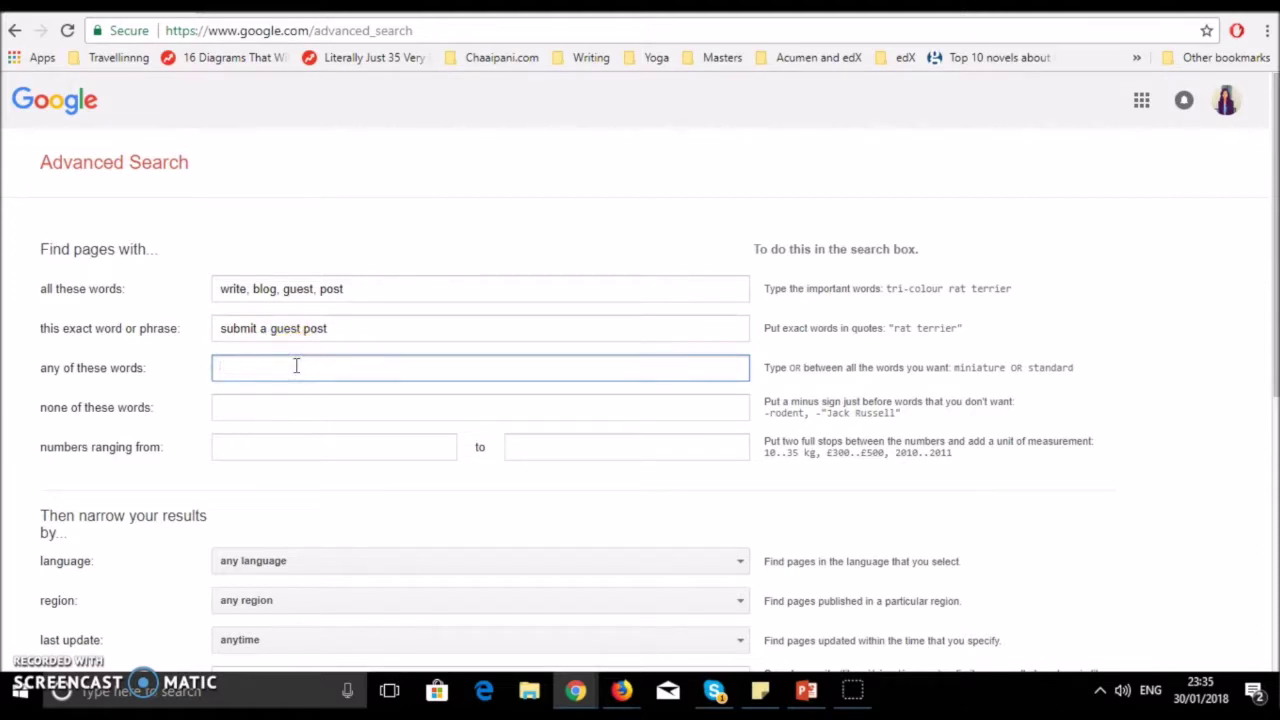
{"action": "left_click", "coordinate": [284, 369]}
{"action": "type", "text": "techn"}
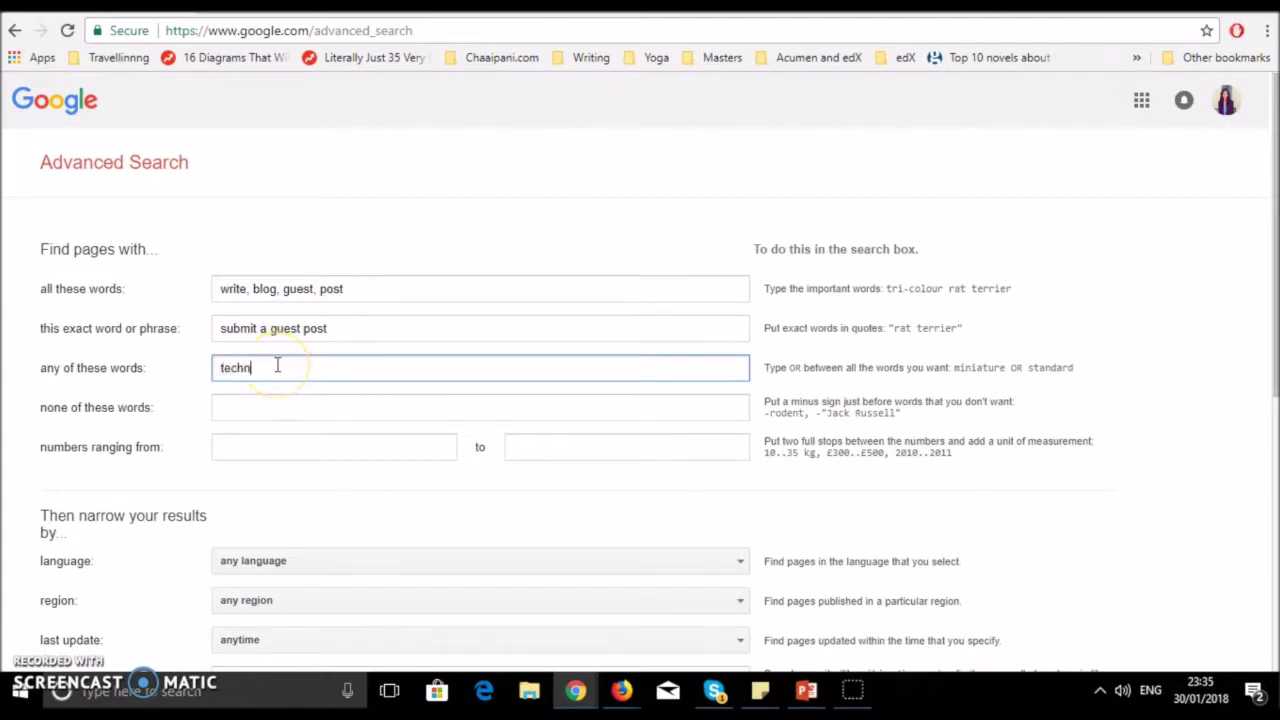
{"action": "type", "text": "ology, artifical"}
{"action": "key", "text": "BackSpace"}
{"action": "key", "text": "BackSpace"}
{"action": "key", "text": "BackSpace"}
{"action": "type", "text": "ial intelligence"}
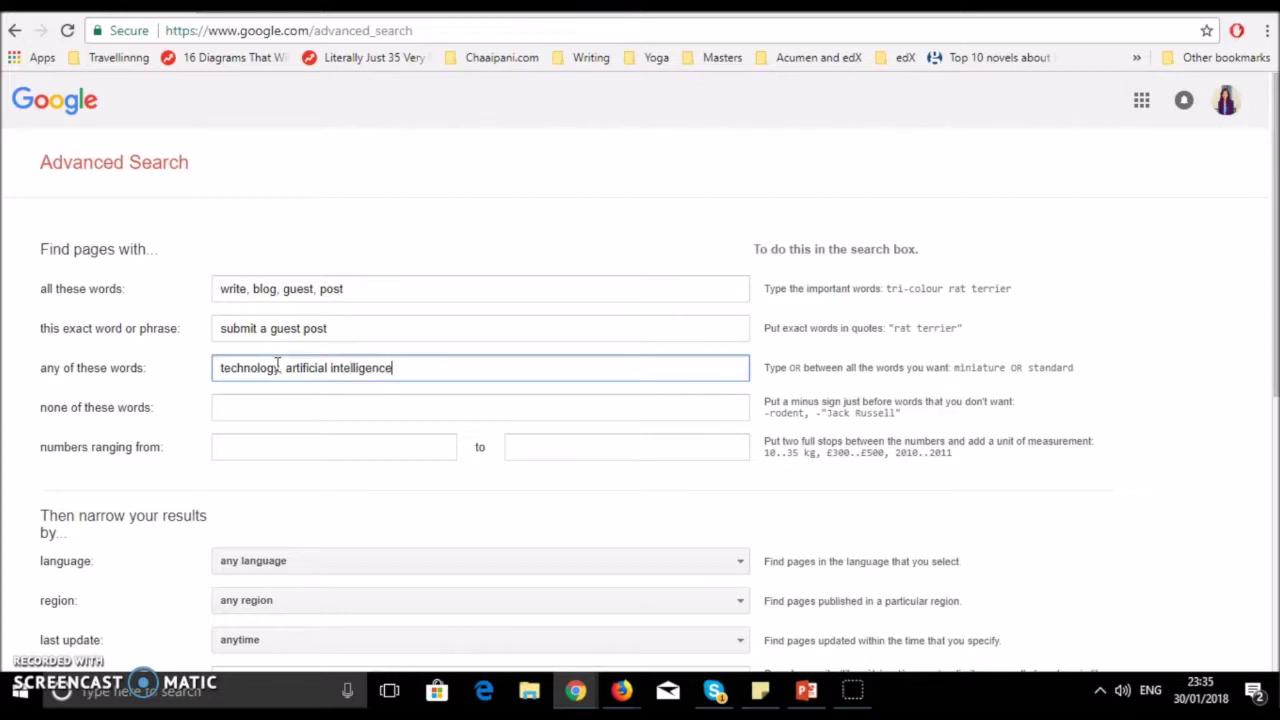
{"action": "type", "text": ", blogkchain"}
Step: Exclude fashion, art, gardening under none of these words
{"action": "left_click", "coordinate": [277, 414]}
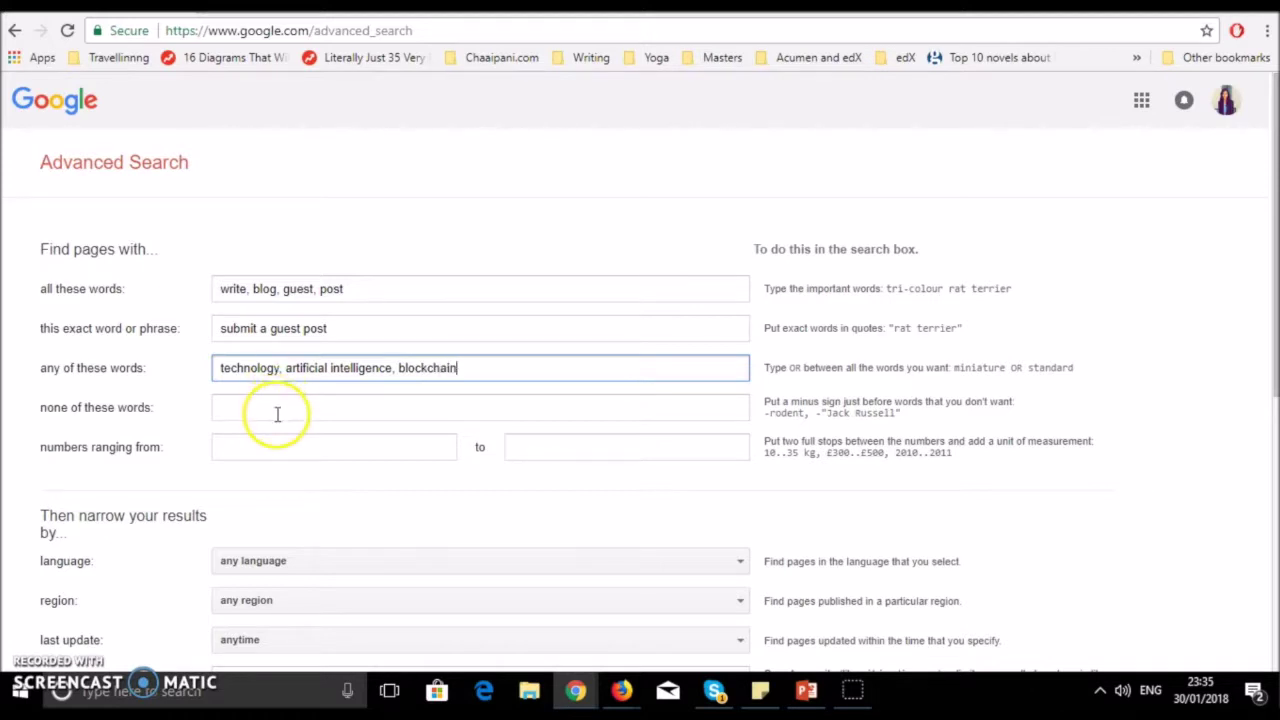
{"action": "left_click", "coordinate": [277, 414]}
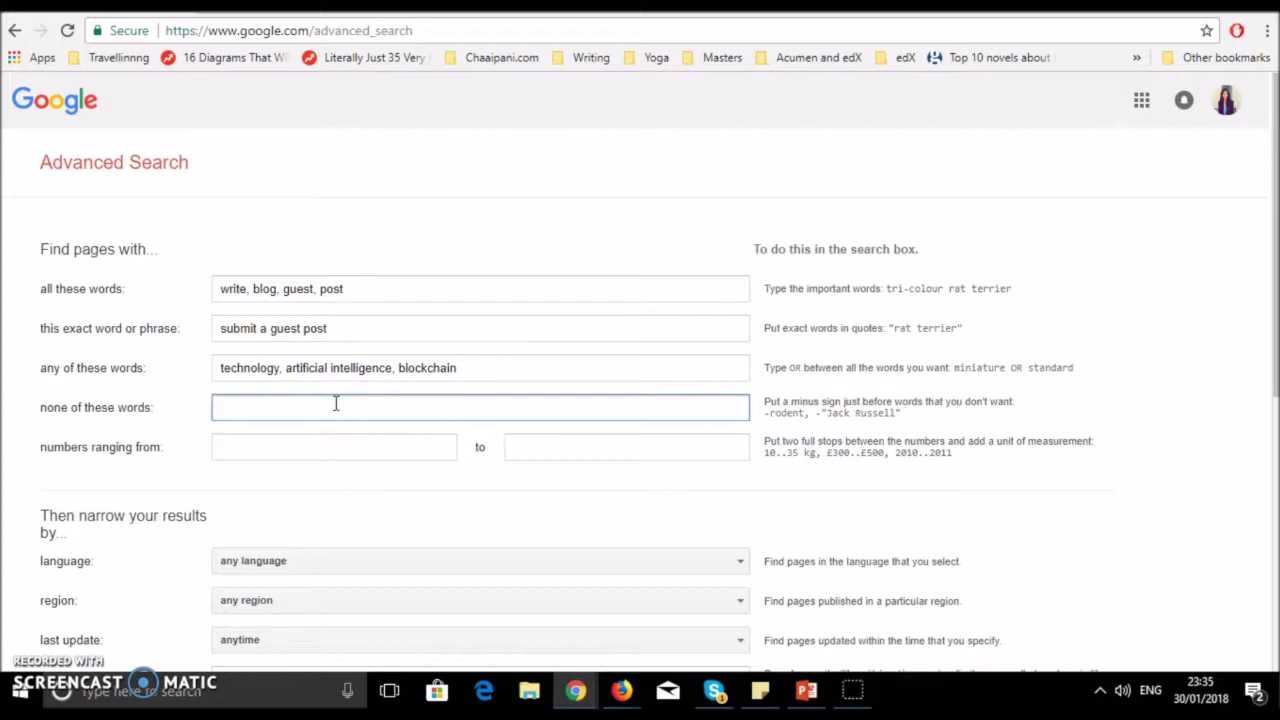
{"action": "type", "text": "fashion, art, gardening"}
{"action": "left_click", "coordinate": [290, 451]}
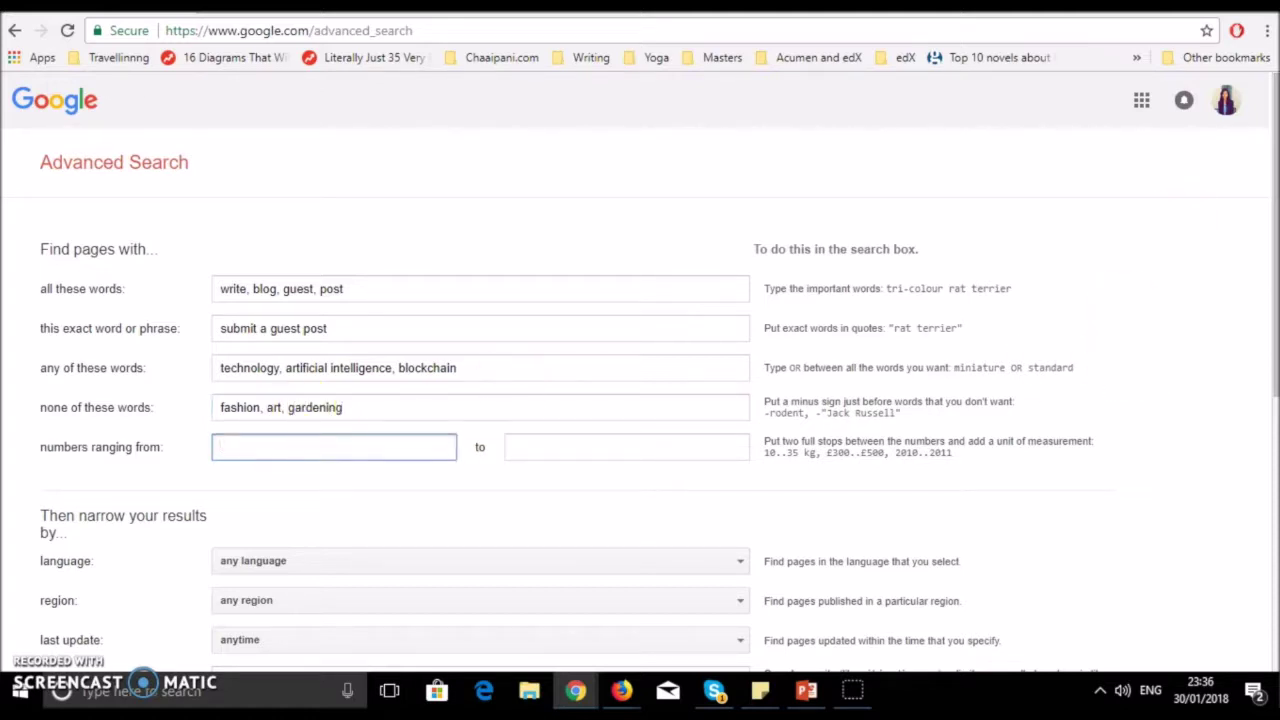
Step: Enter the number range 2010 to 2017 in the Advanced Search form
{"action": "left_click_drag", "start_coordinate": [1271, 166], "coordinate": [1276, 232]}
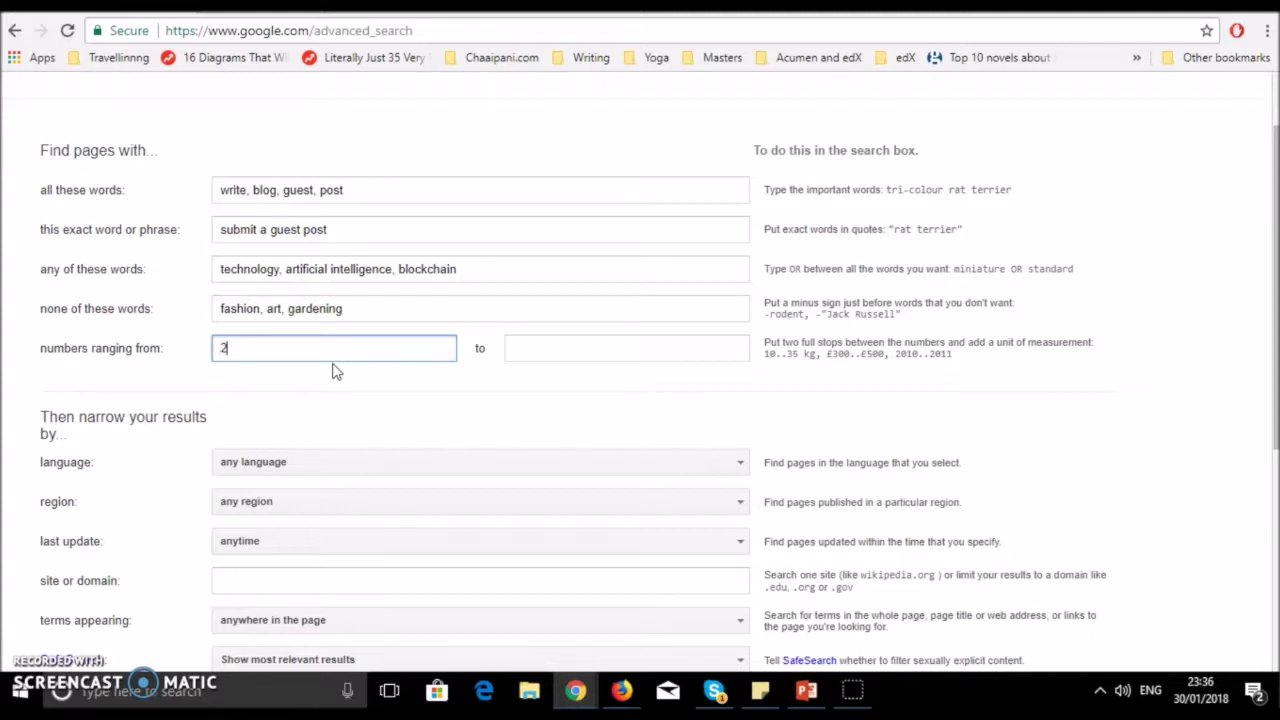
{"action": "type", "text": "010"}
{"action": "left_click", "coordinate": [533, 348]}
{"action": "type", "text": "20"}
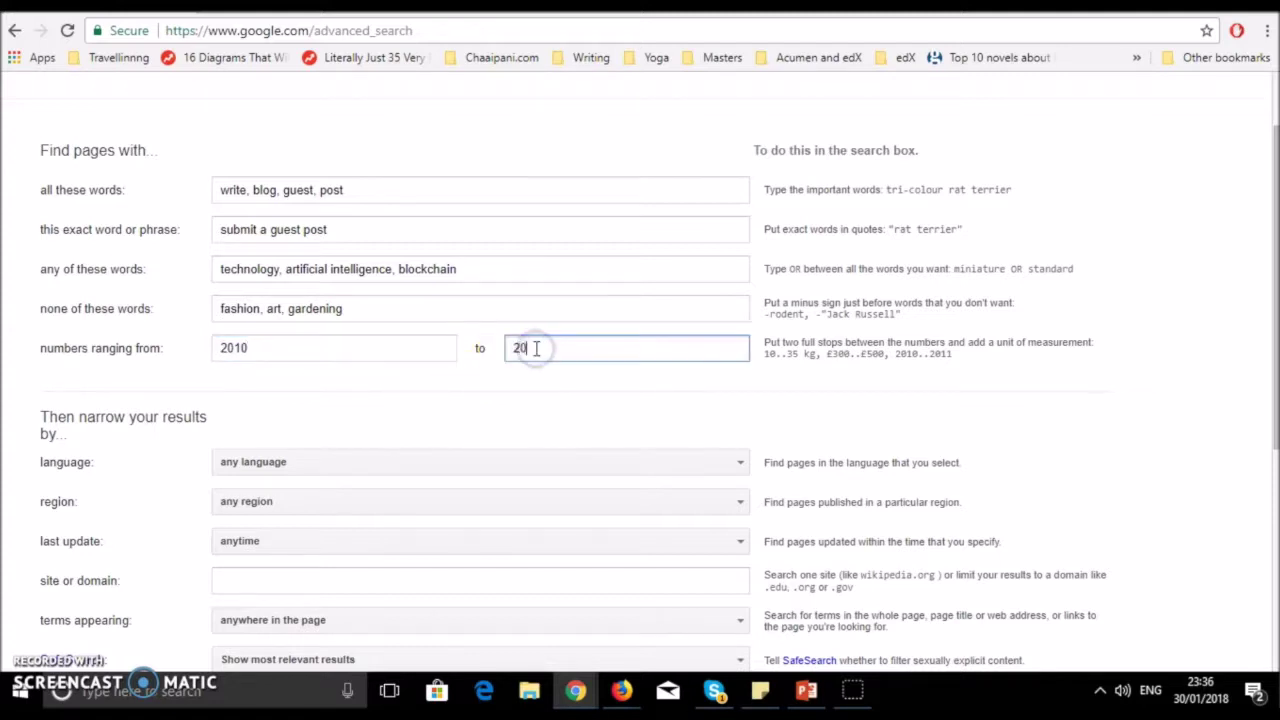
{"action": "type", "text": "17"}
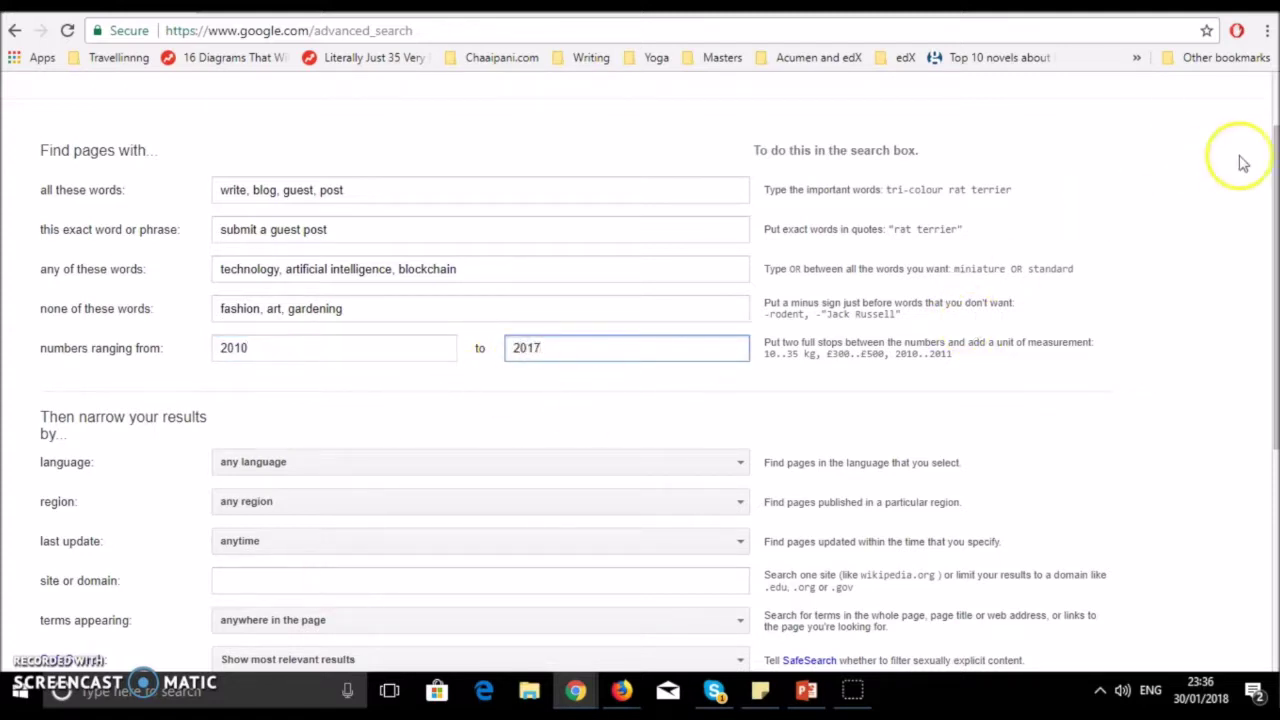
{"action": "left_click_drag", "start_coordinate": [1272, 190], "coordinate": [1272, 300]}
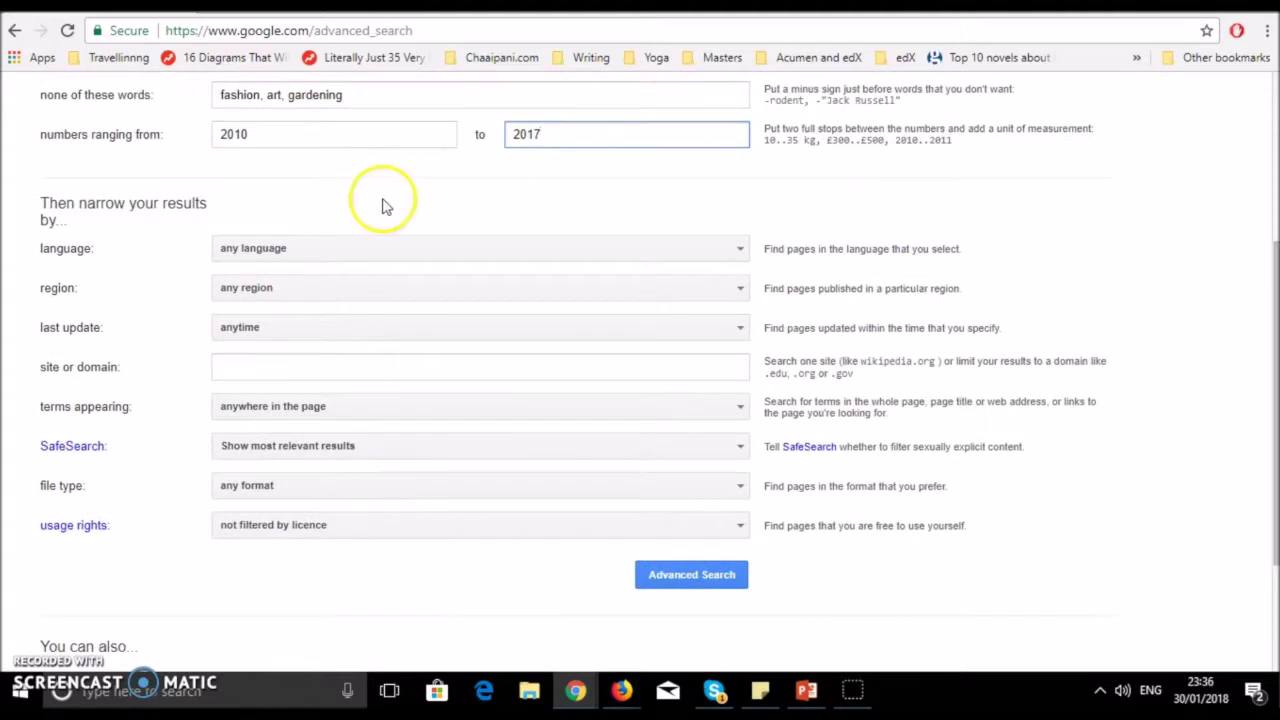
{"action": "left_click", "coordinate": [283, 260]}
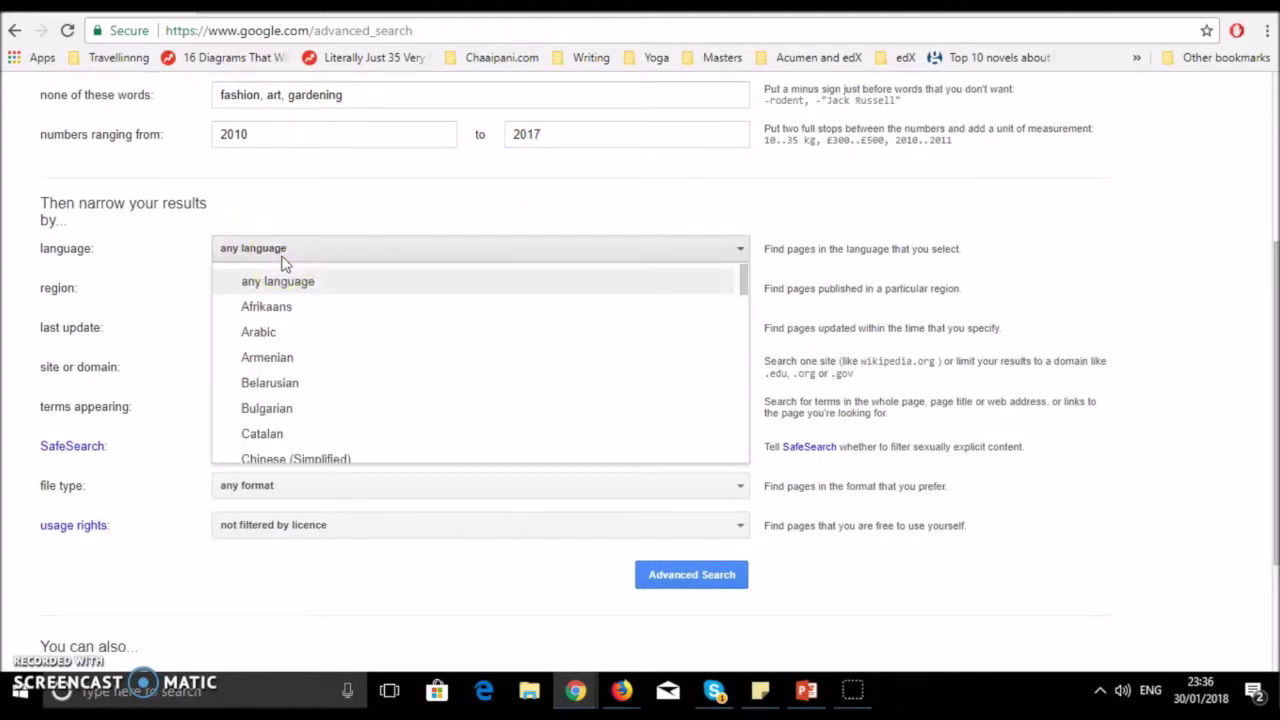
{"action": "left_click", "coordinate": [287, 248]}
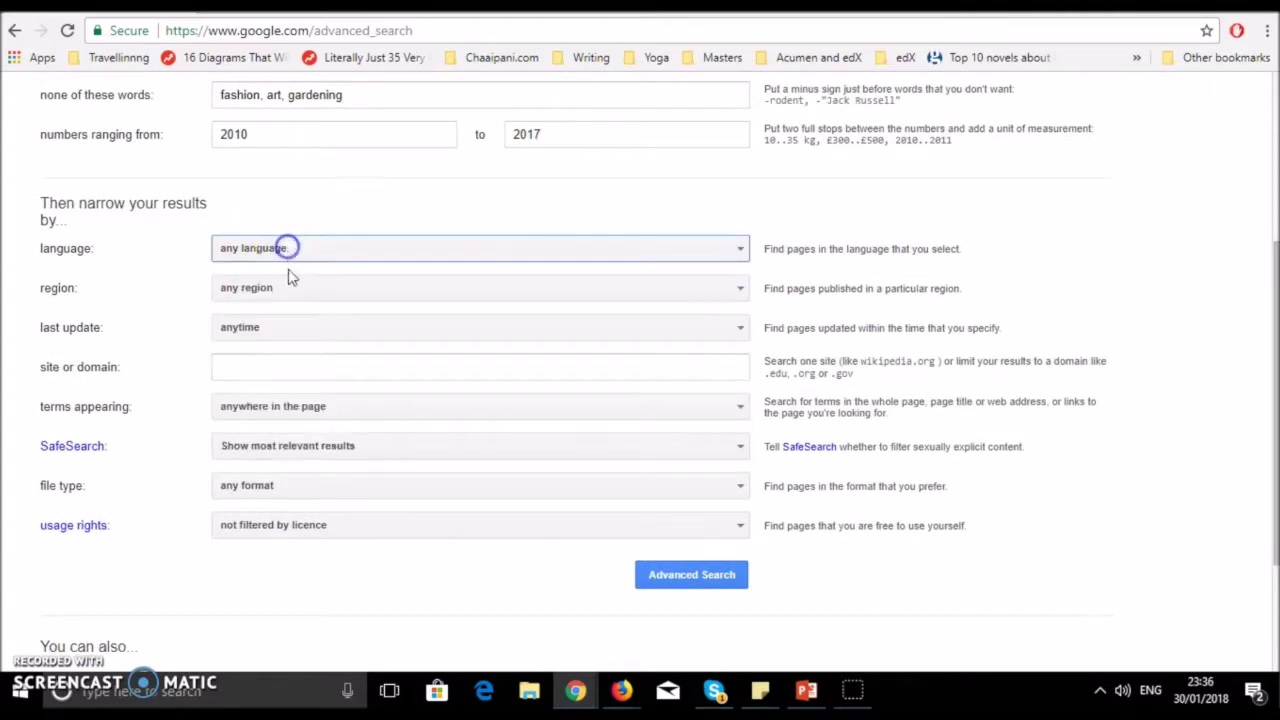
{"action": "left_click", "coordinate": [291, 288]}
{"action": "left_click", "coordinate": [291, 289]}
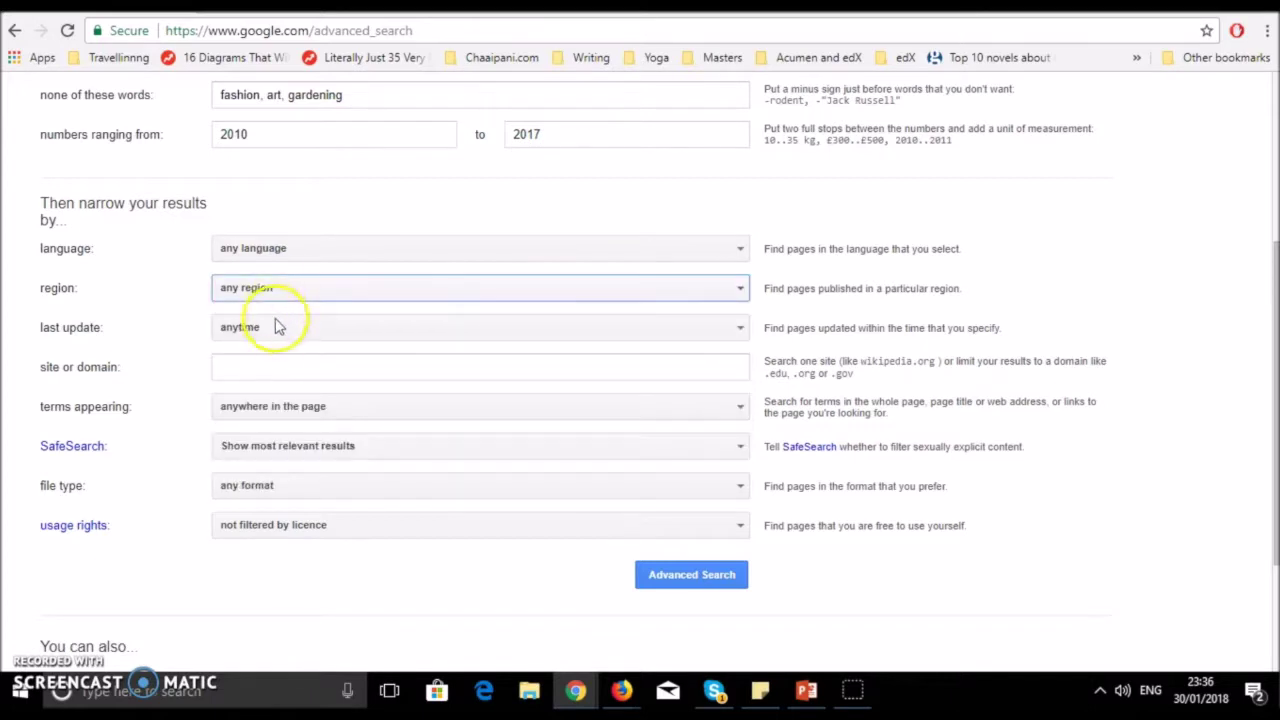
{"action": "left_click", "coordinate": [281, 330]}
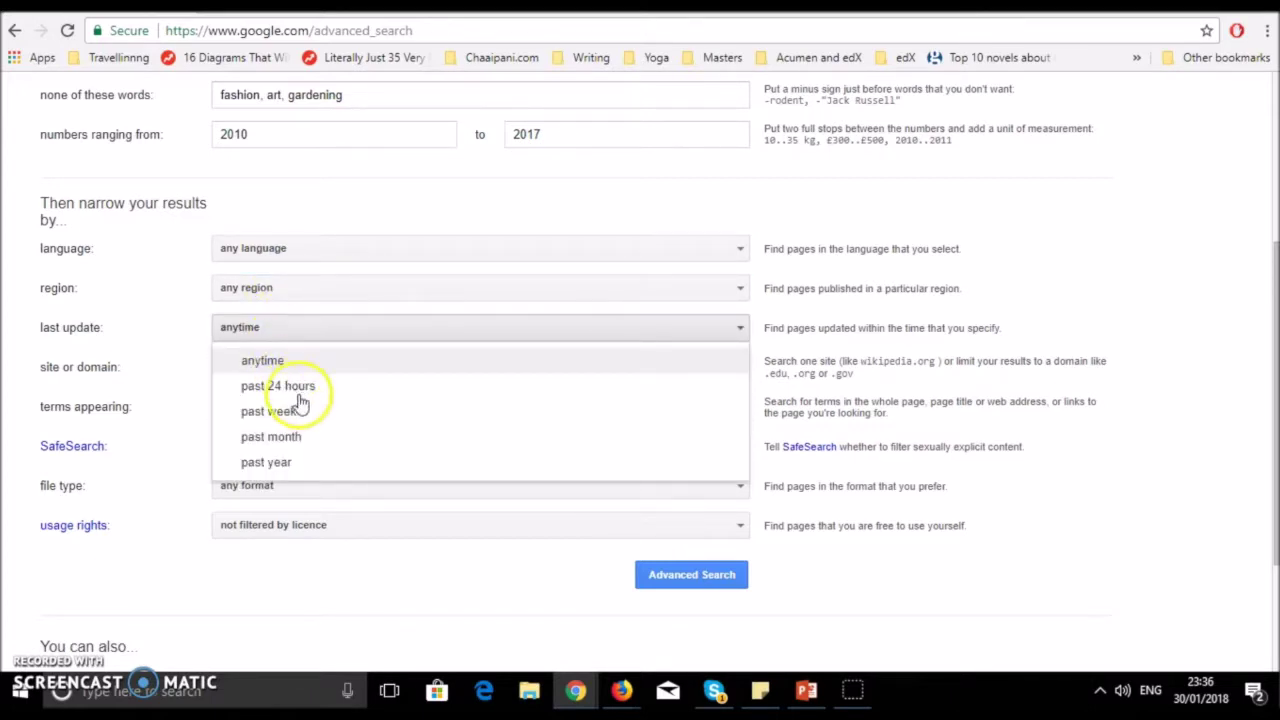
{"action": "left_click", "coordinate": [335, 333]}
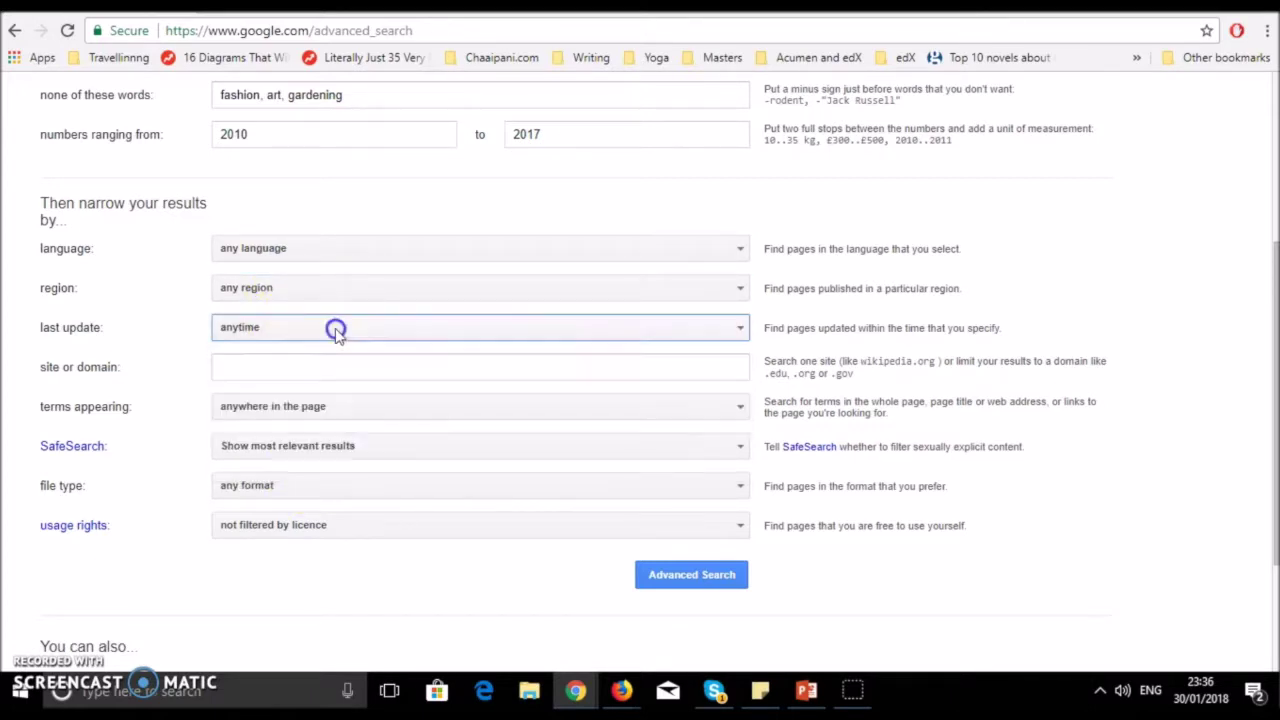
{"action": "left_click", "coordinate": [337, 411]}
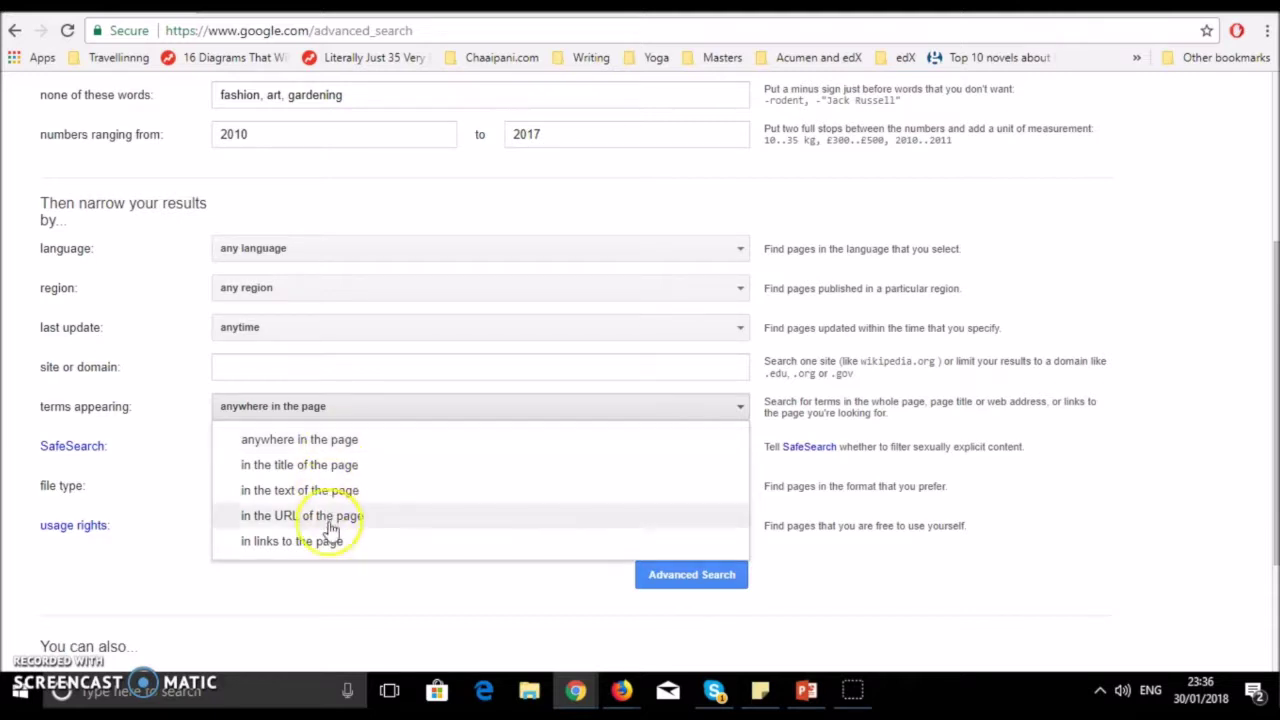
{"action": "left_click", "coordinate": [337, 408]}
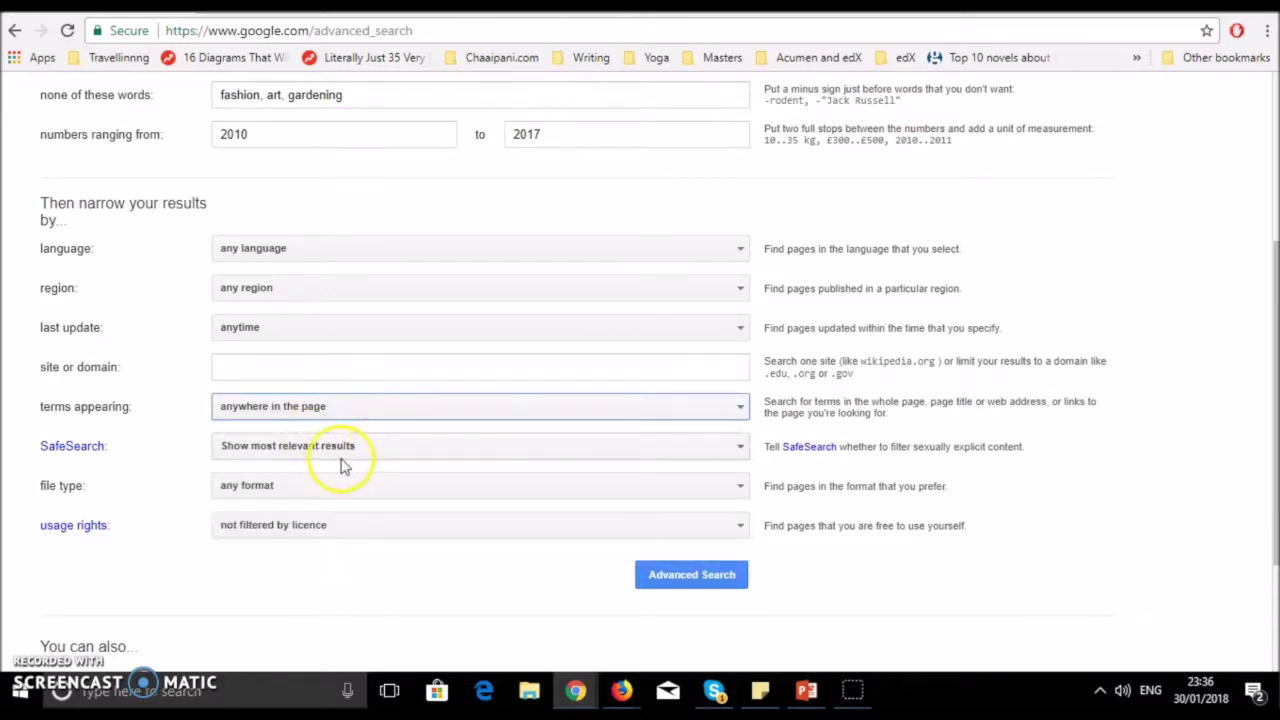
{"action": "left_click", "coordinate": [337, 449]}
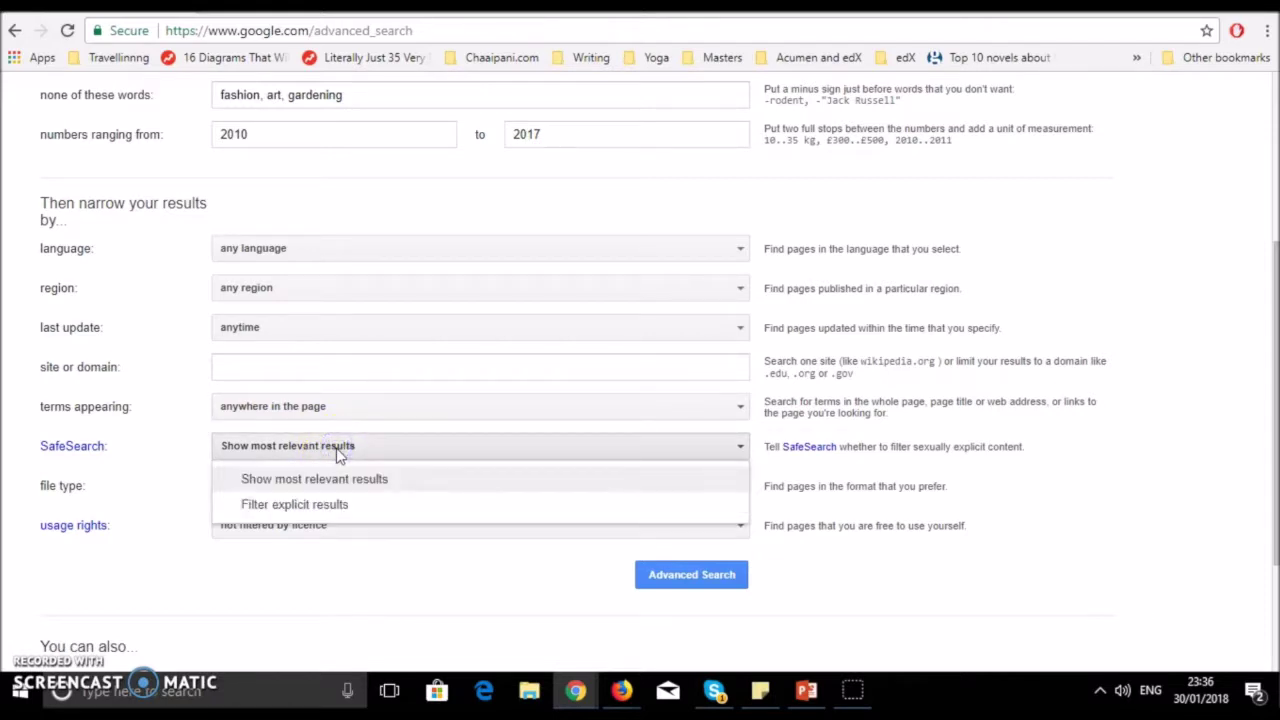
{"action": "left_click", "coordinate": [337, 449]}
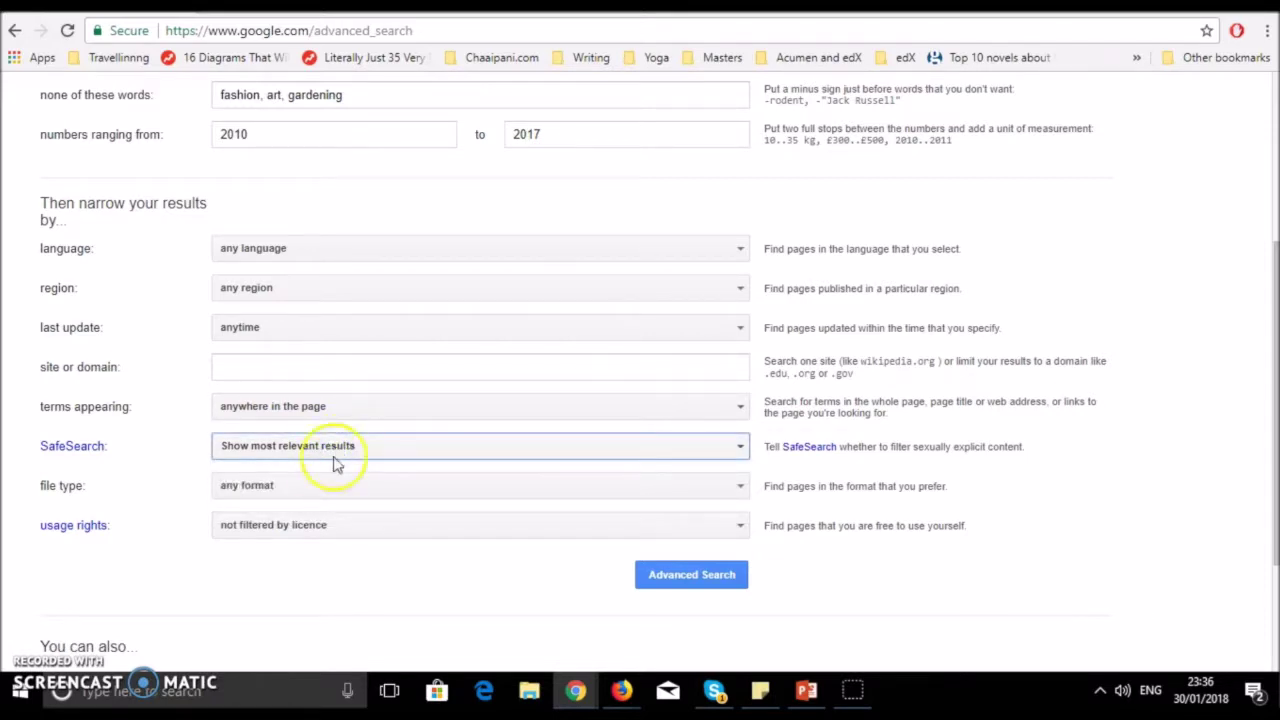
{"action": "left_click", "coordinate": [330, 490]}
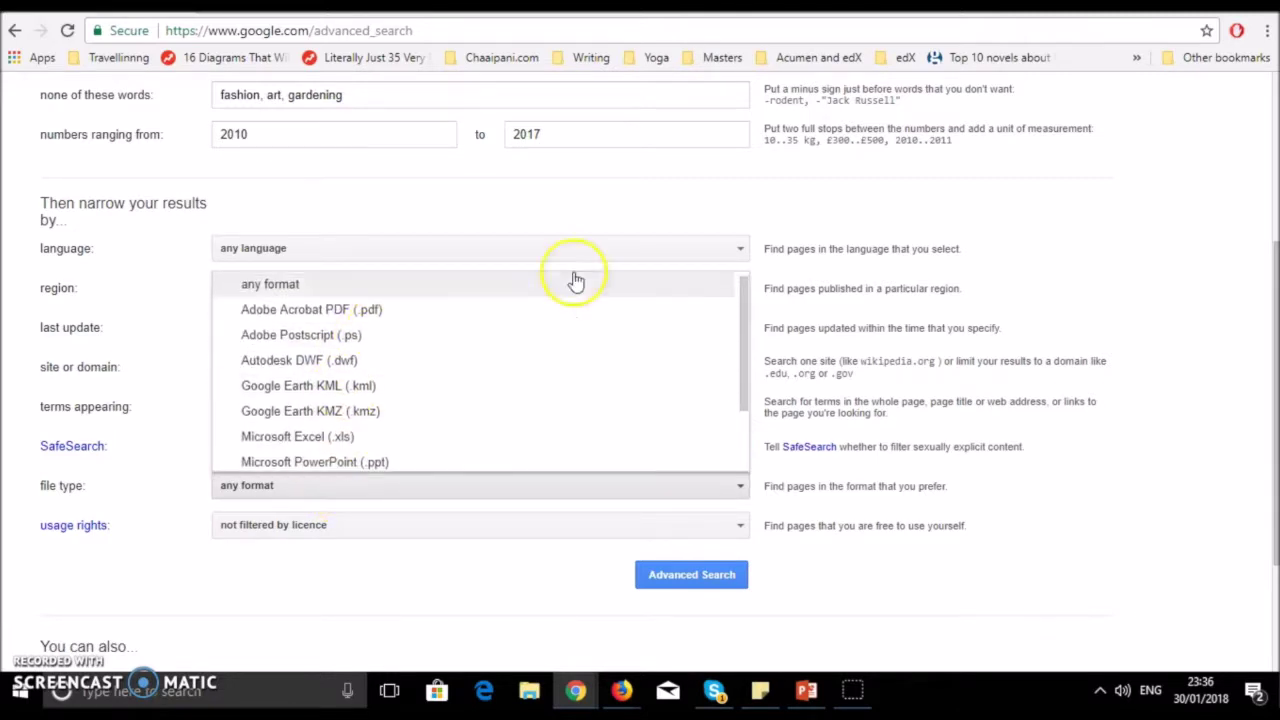
{"action": "left_click_drag", "start_coordinate": [737, 330], "coordinate": [323, 460]}
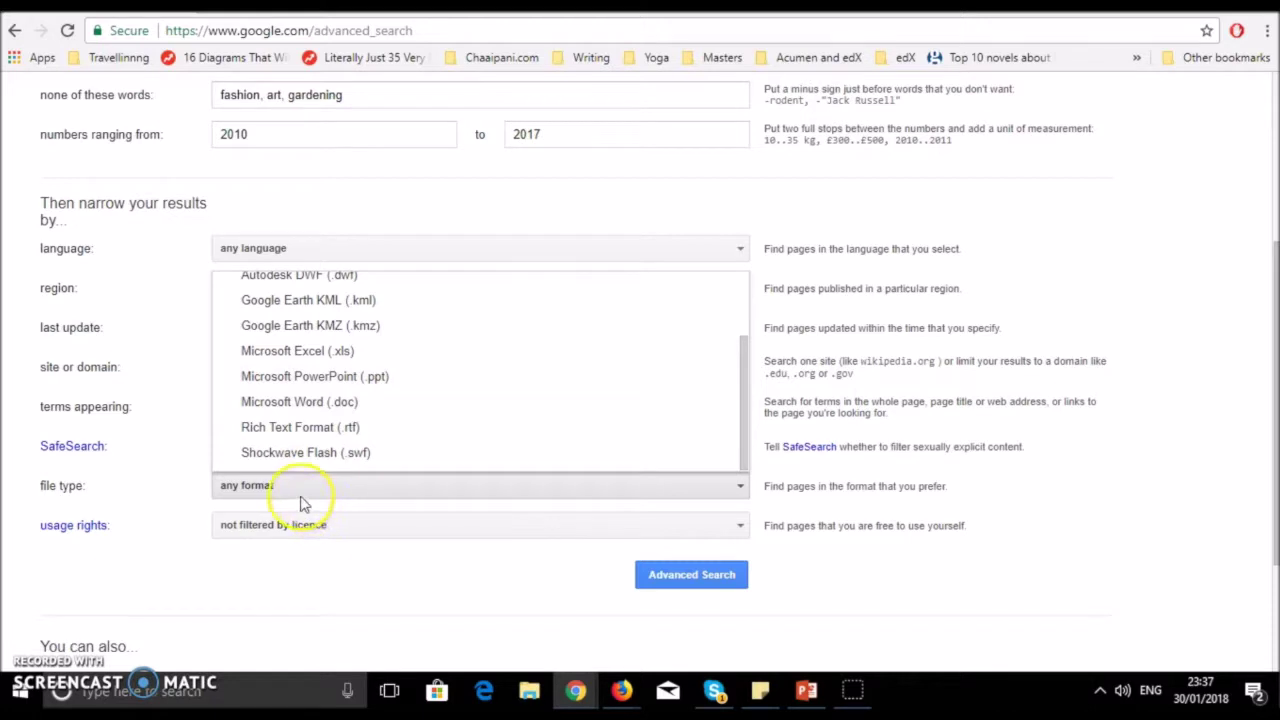
{"action": "left_click", "coordinate": [283, 489]}
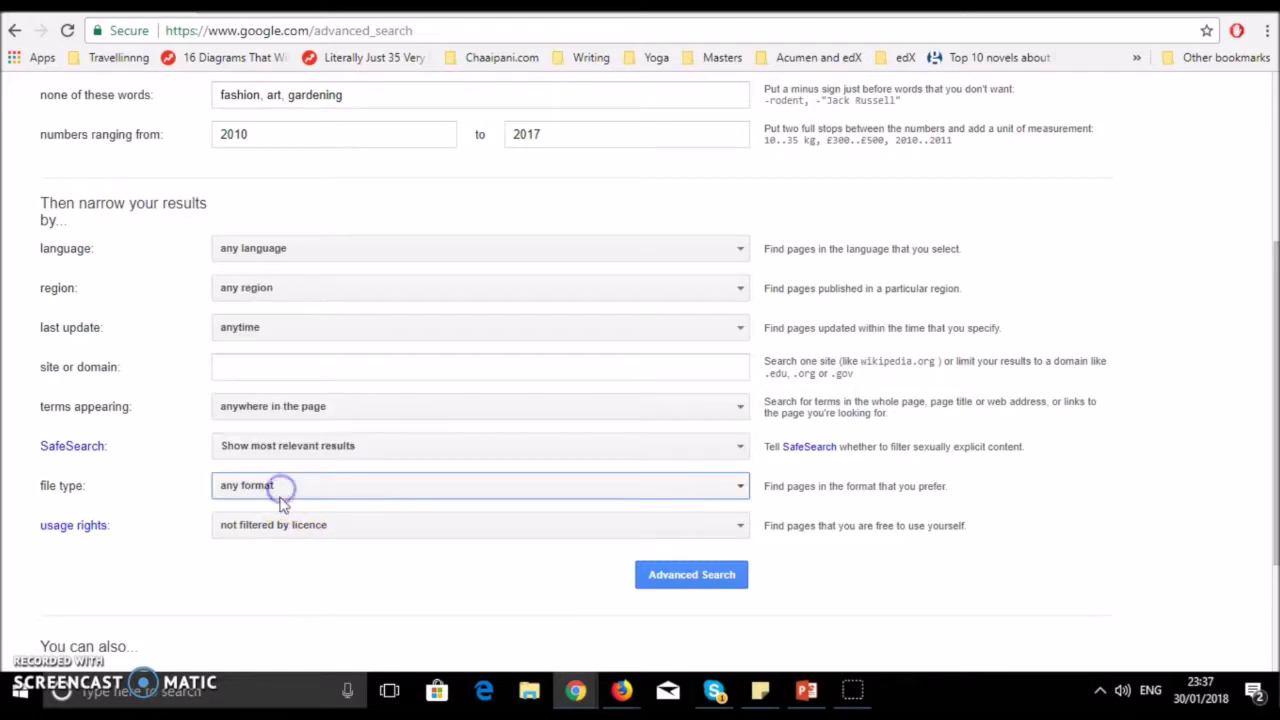
{"action": "left_click", "coordinate": [420, 535]}
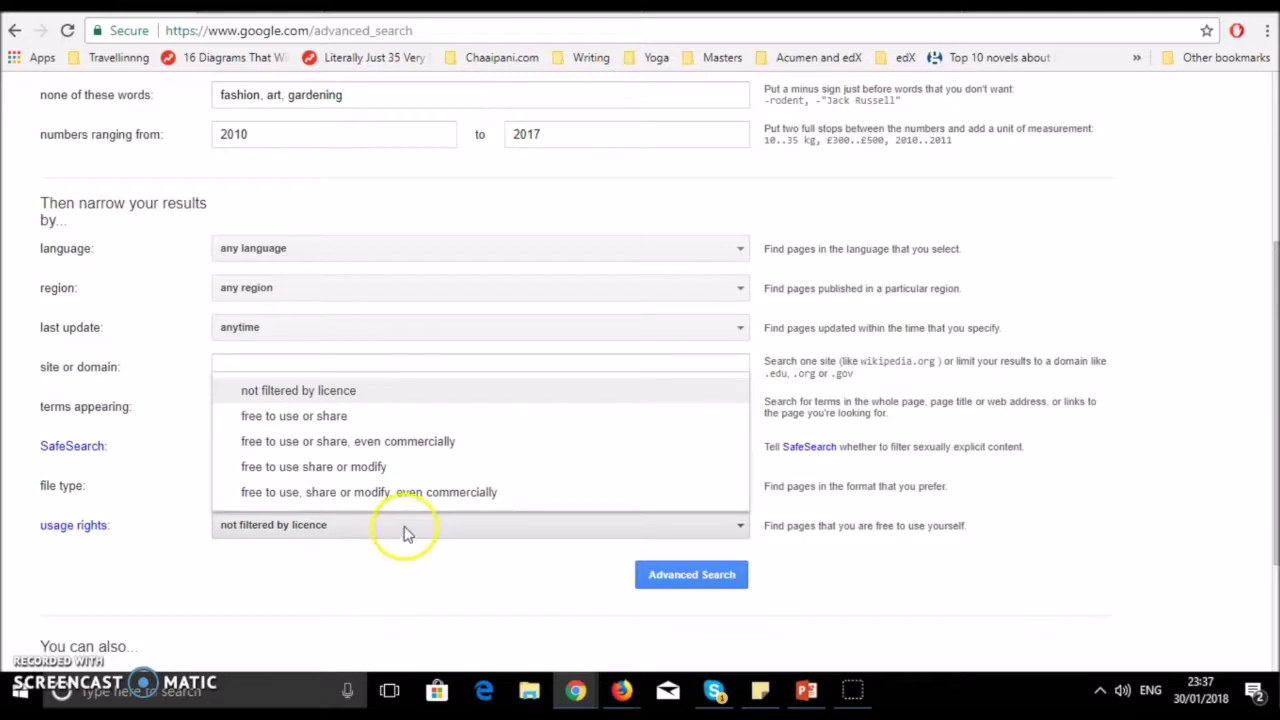
{"action": "left_click", "coordinate": [405, 533]}
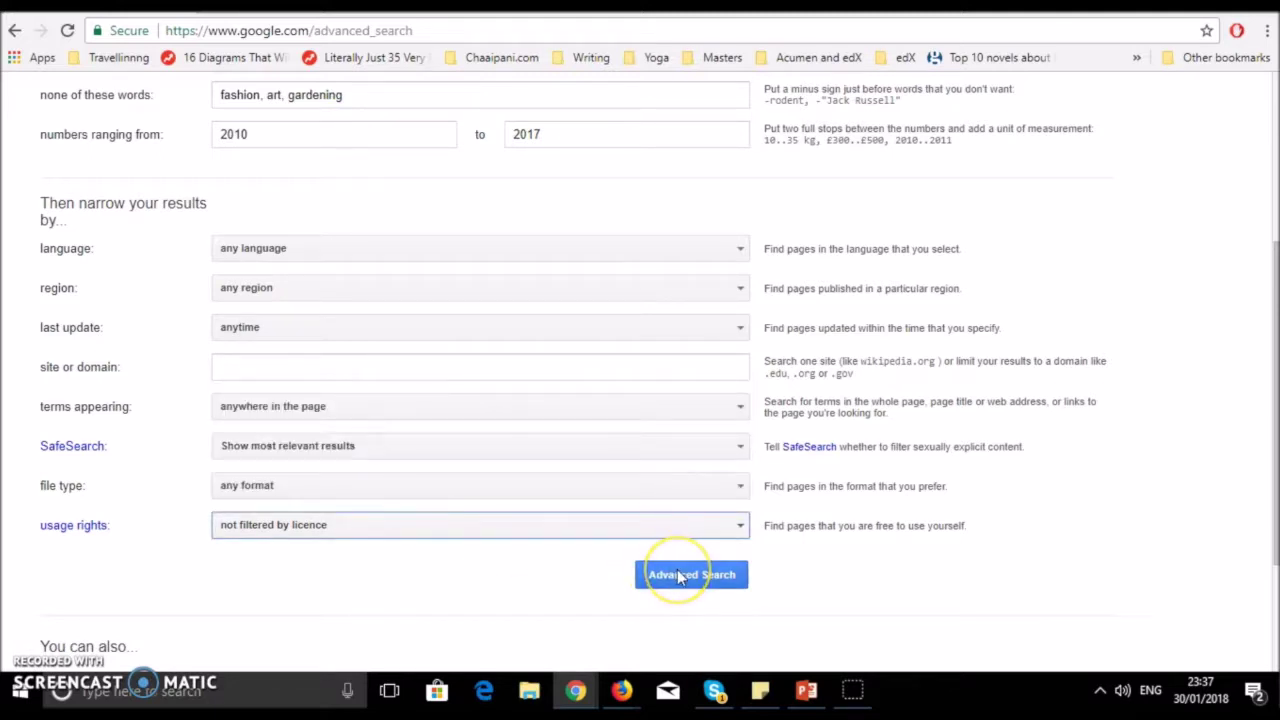
{"action": "scroll", "coordinate": [1260, 354], "scroll_direction": "up", "scroll_amount": 3}
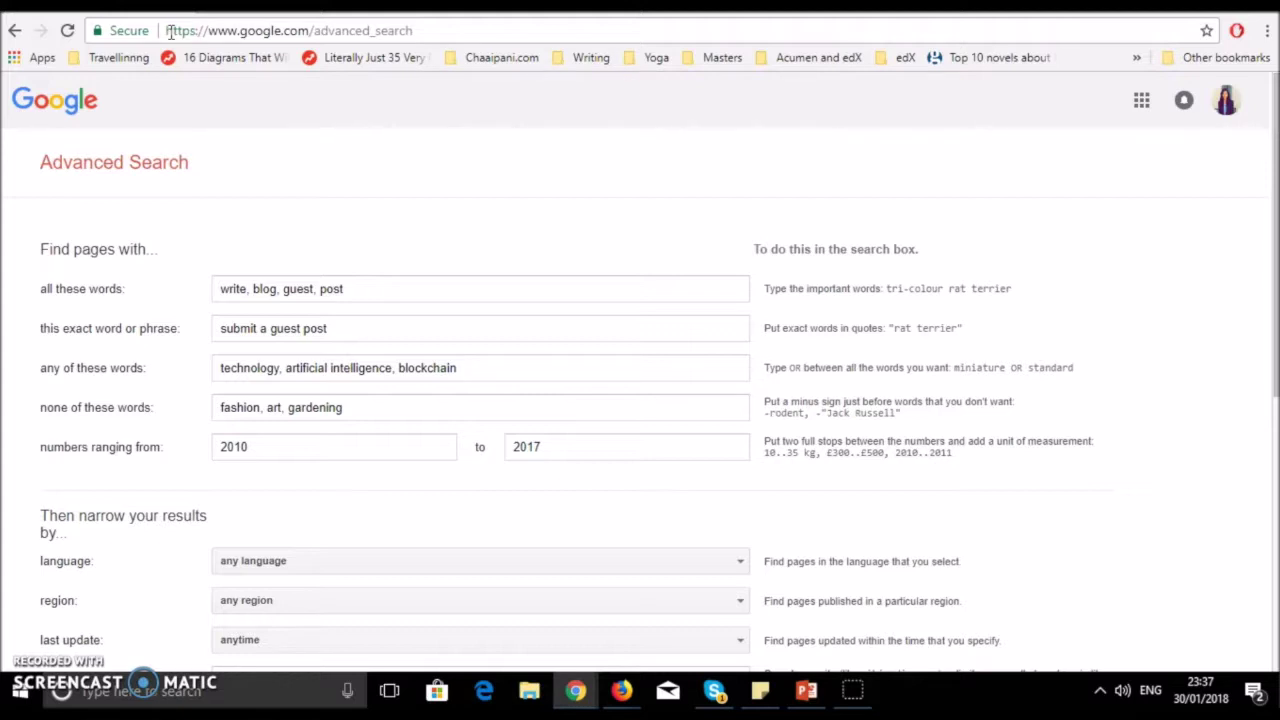
Step: Insert a new slide after slide 6 titled 'Summary' and start its body with quote marks
{"action": "left_click", "coordinate": [806, 690]}
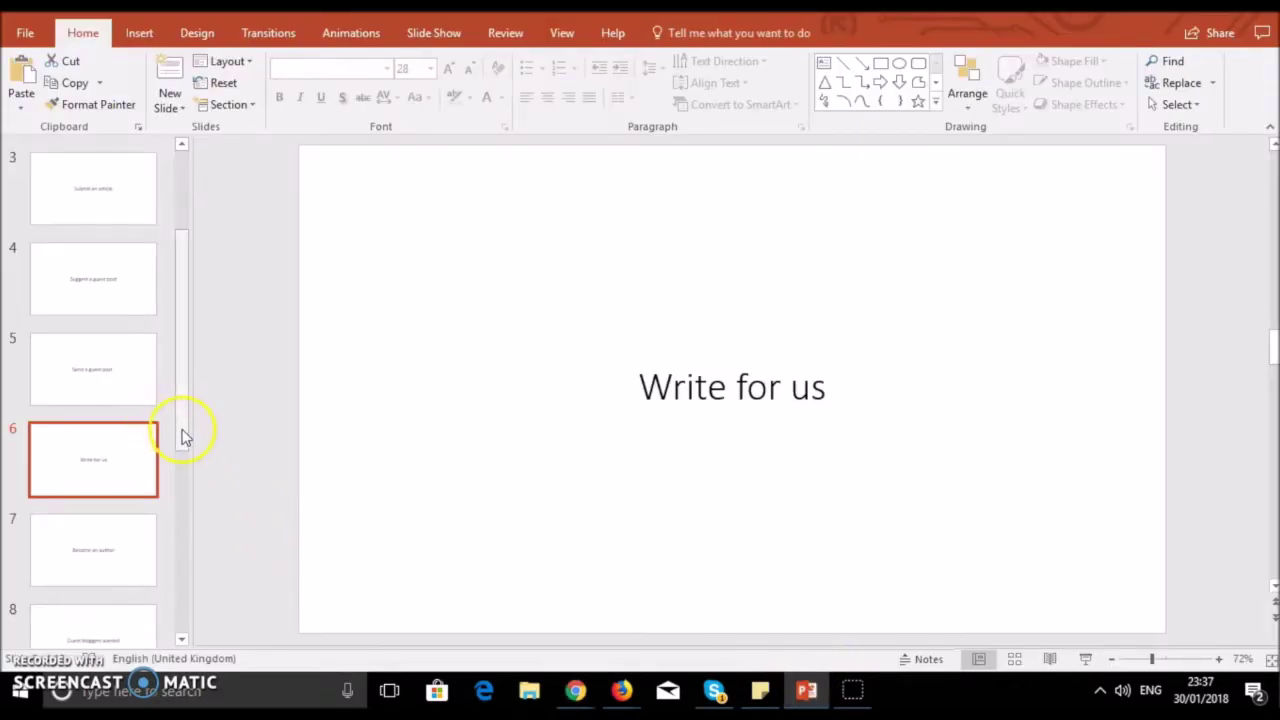
{"action": "left_click_drag", "start_coordinate": [180, 434], "coordinate": [177, 600]}
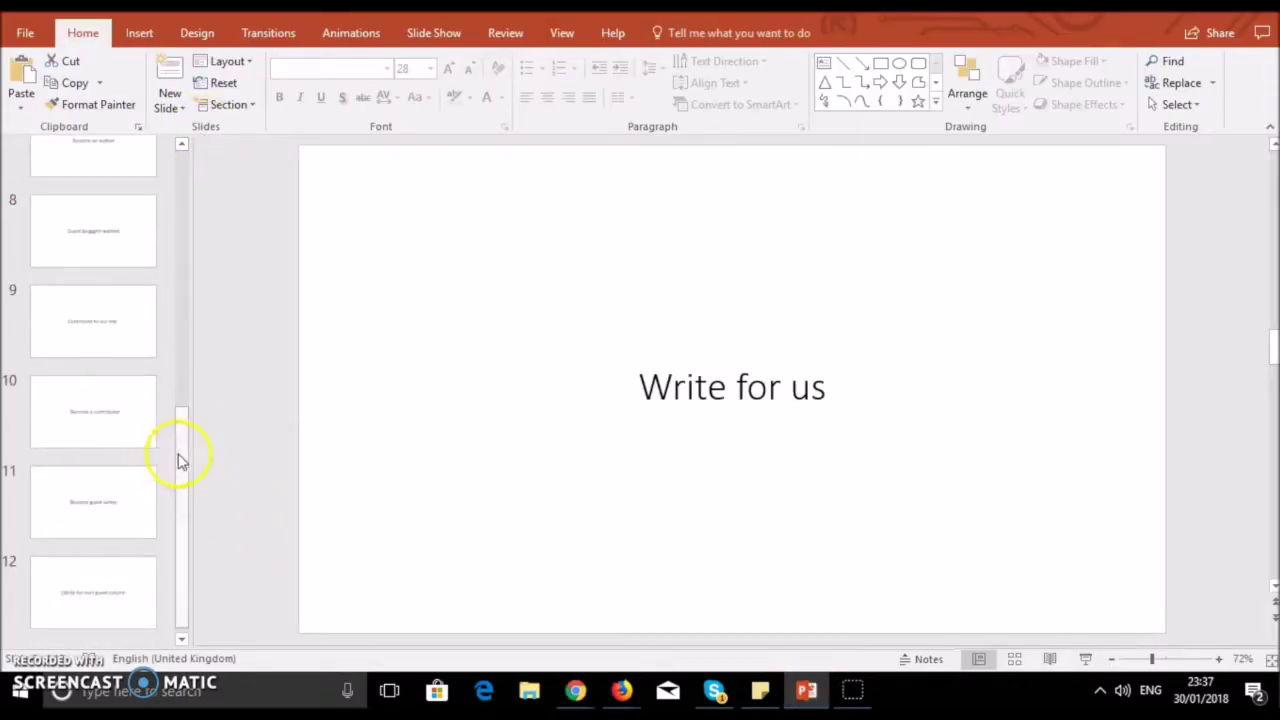
{"action": "scroll", "coordinate": [177, 451], "scroll_direction": "down", "scroll_amount": 1}
{"action": "left_click", "coordinate": [170, 76]}
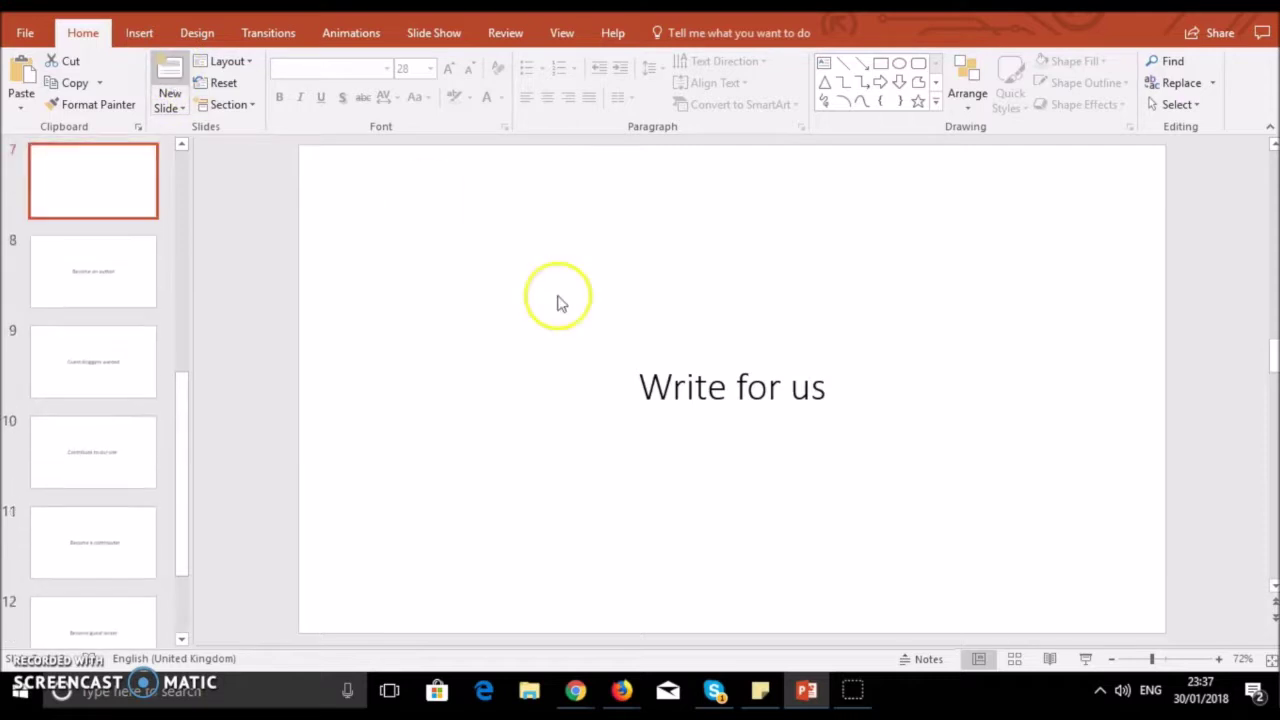
{"action": "left_click", "coordinate": [451, 246]}
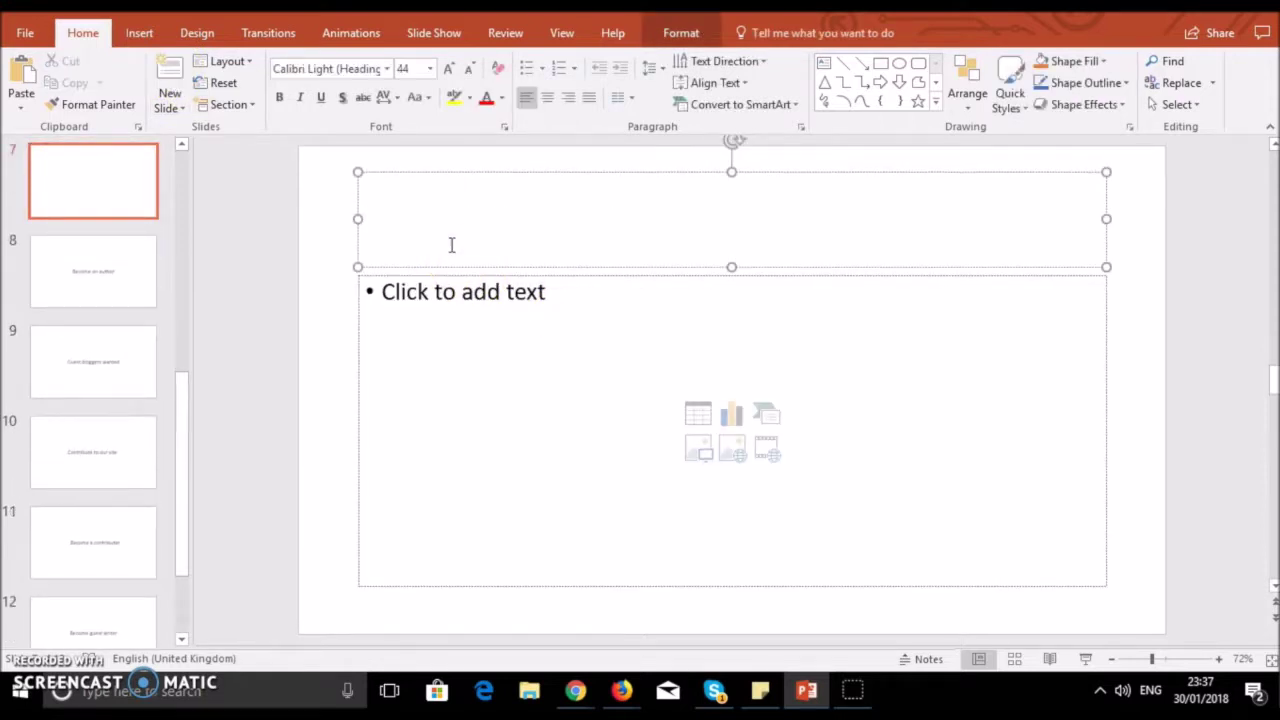
{"action": "type", "text": "Summary"}
{"action": "left_click", "coordinate": [479, 293]}
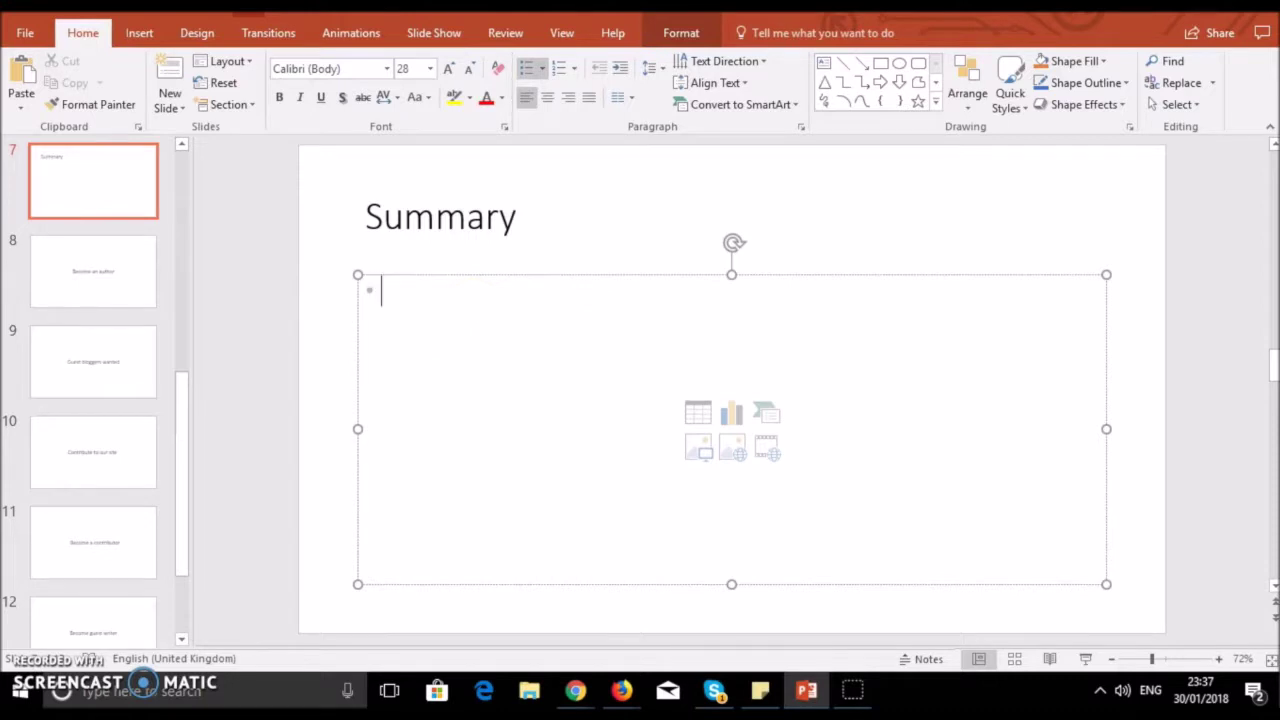
{"action": "type", "text": "\""}
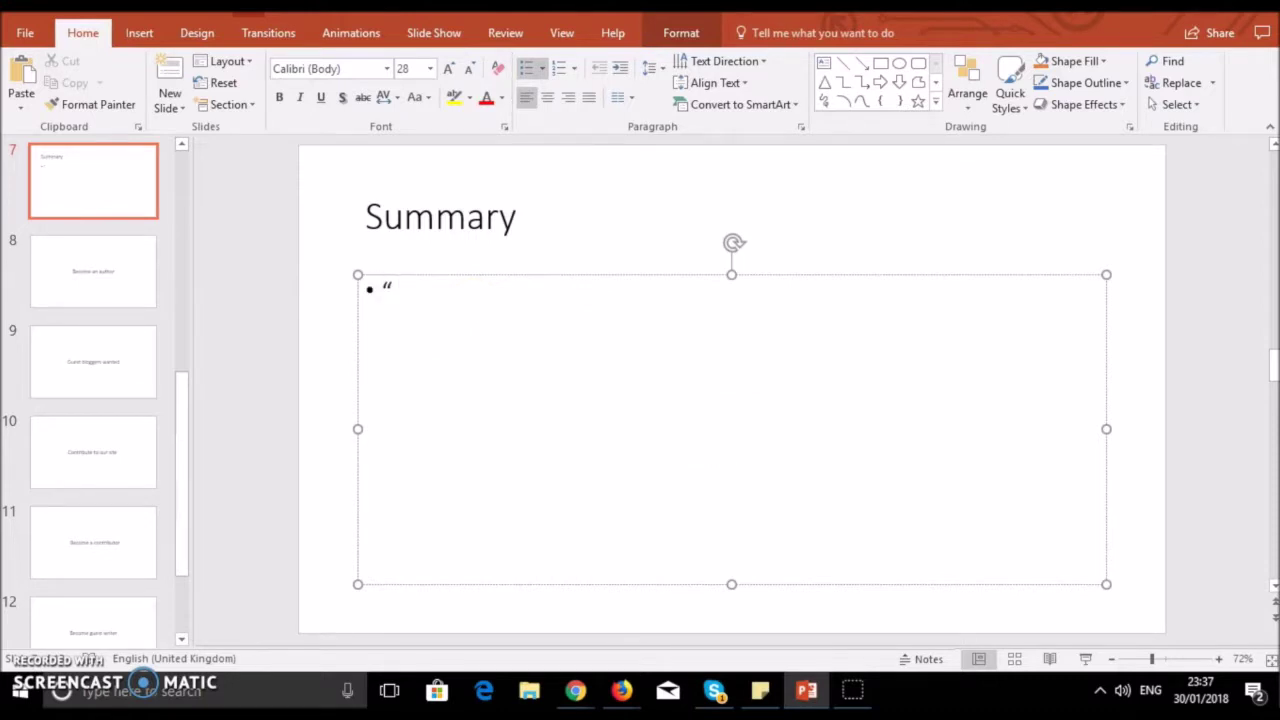
{"action": "type", "text": " \""}
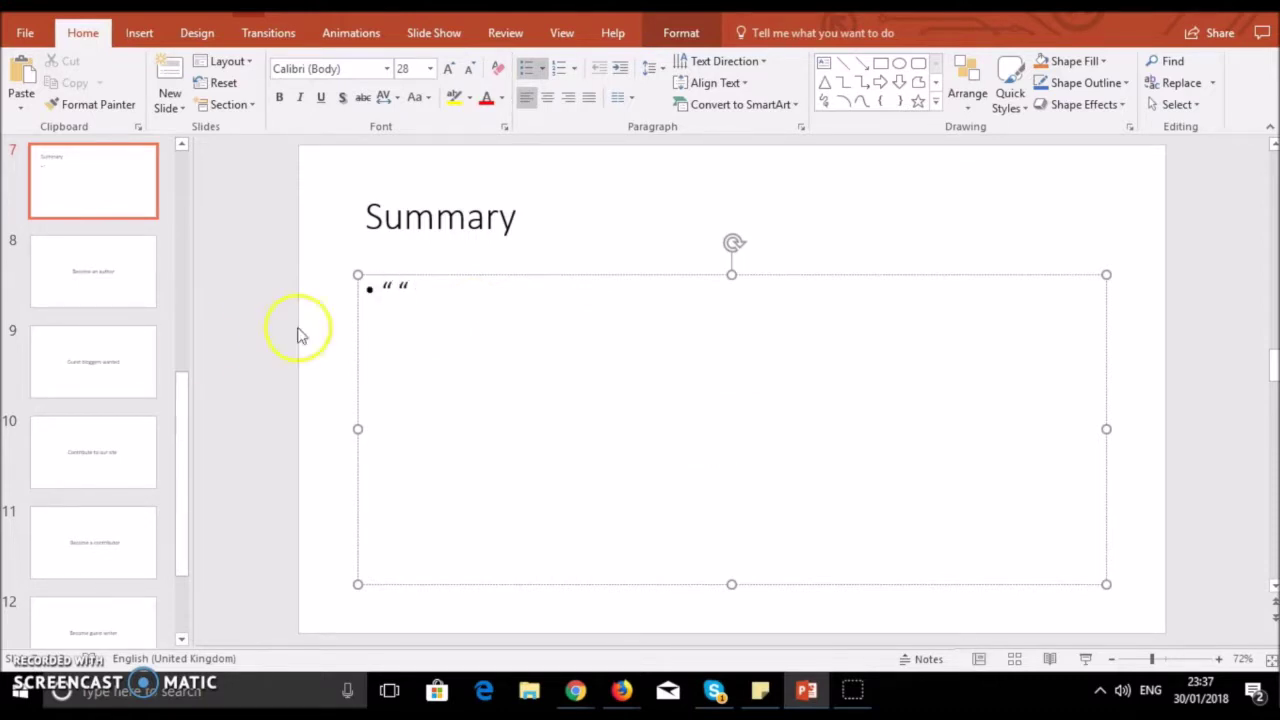
Step: Make the first bullet read "Submit an article" in quotes and start a second bullet
{"action": "left_click", "coordinate": [389, 291]}
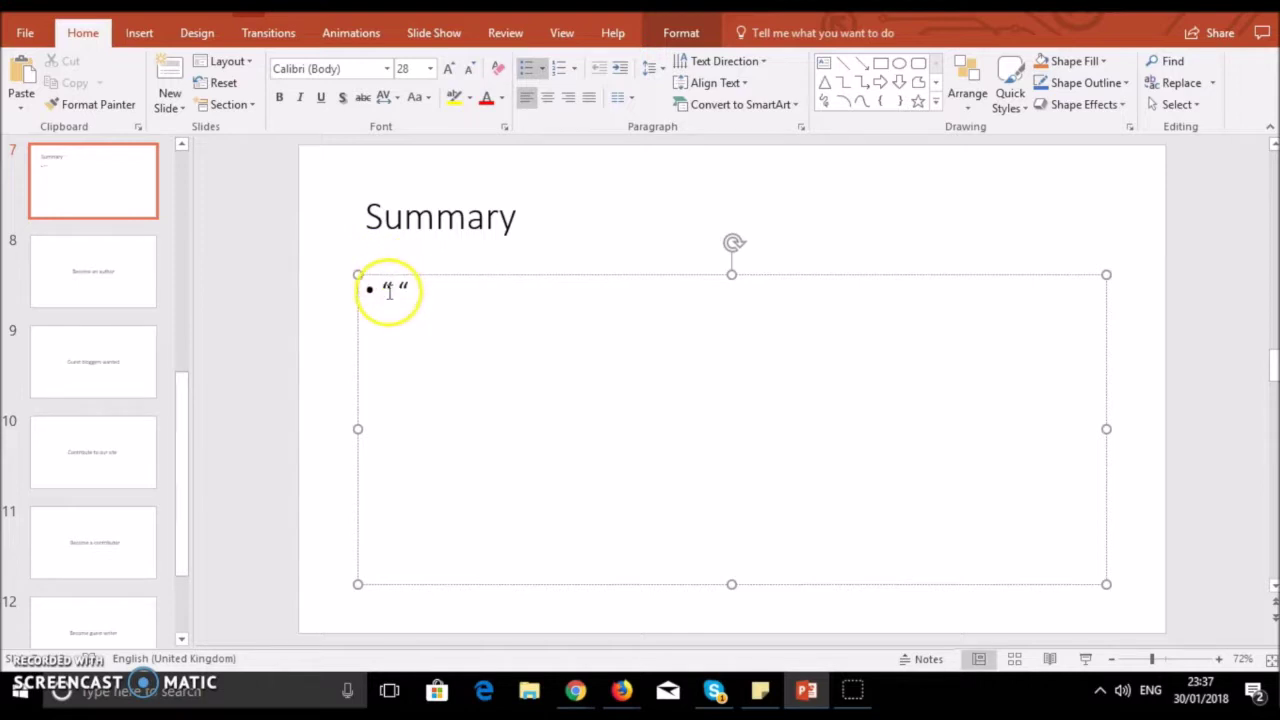
{"action": "type", "text": "Submit an a"}
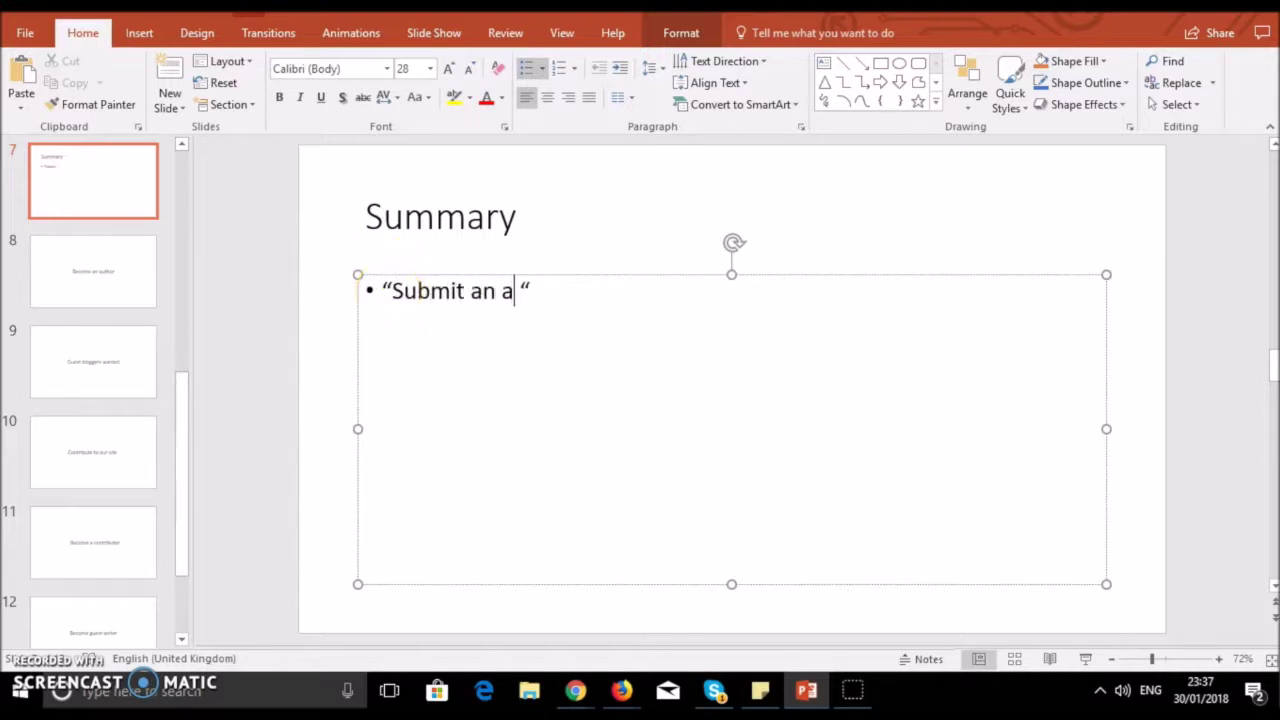
{"action": "type", "text": "rticle"}
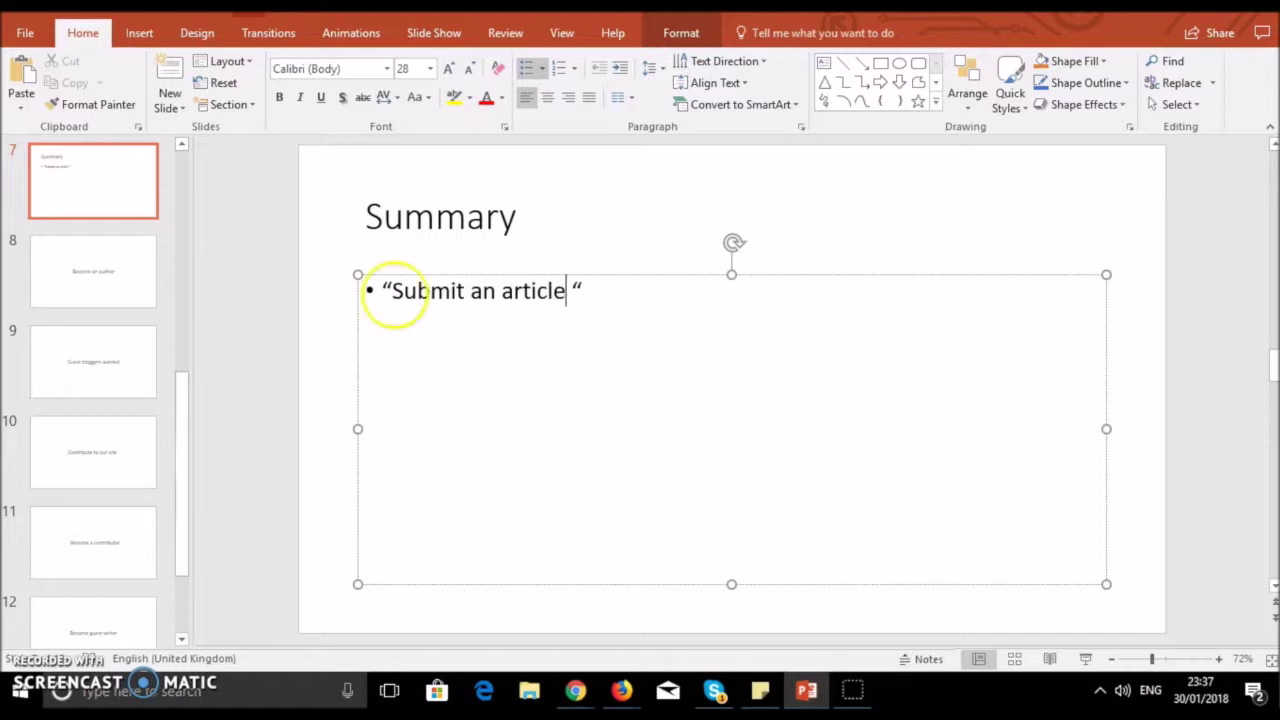
{"action": "left_click", "coordinate": [596, 300]}
{"action": "key", "text": "BackSpace"}
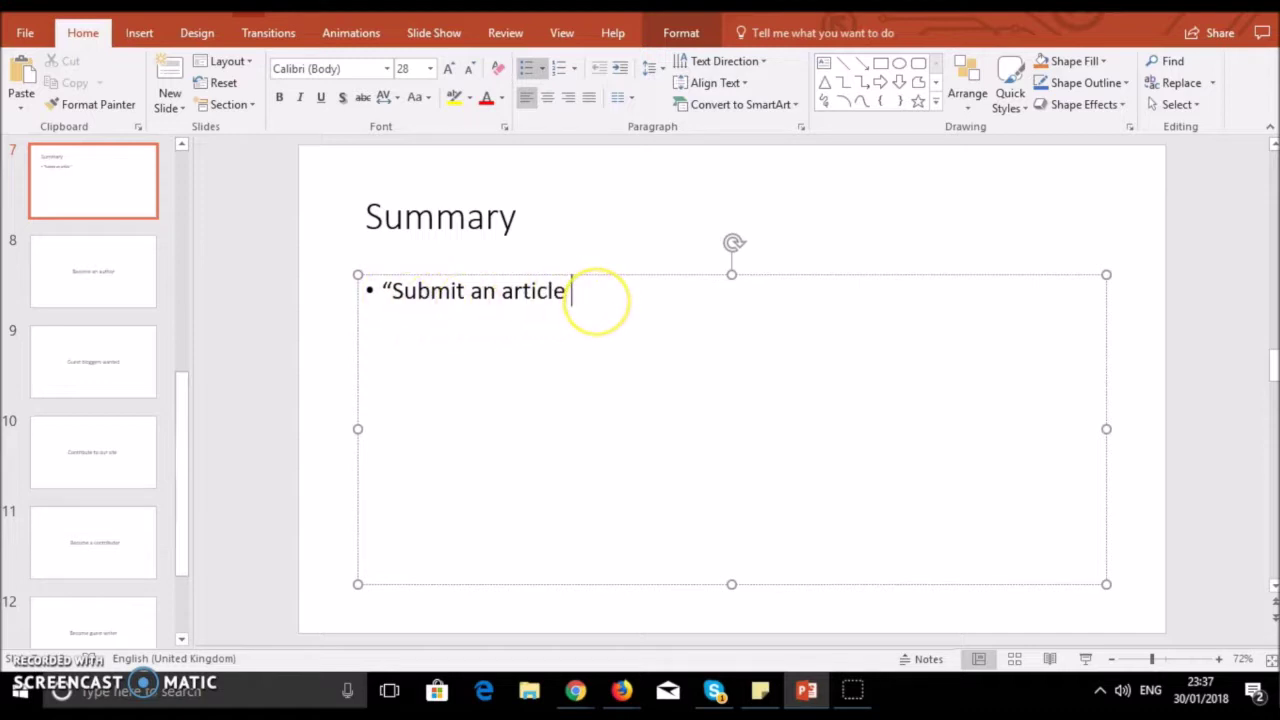
{"action": "type", "text": "\""}
{"action": "key", "text": "Return"}
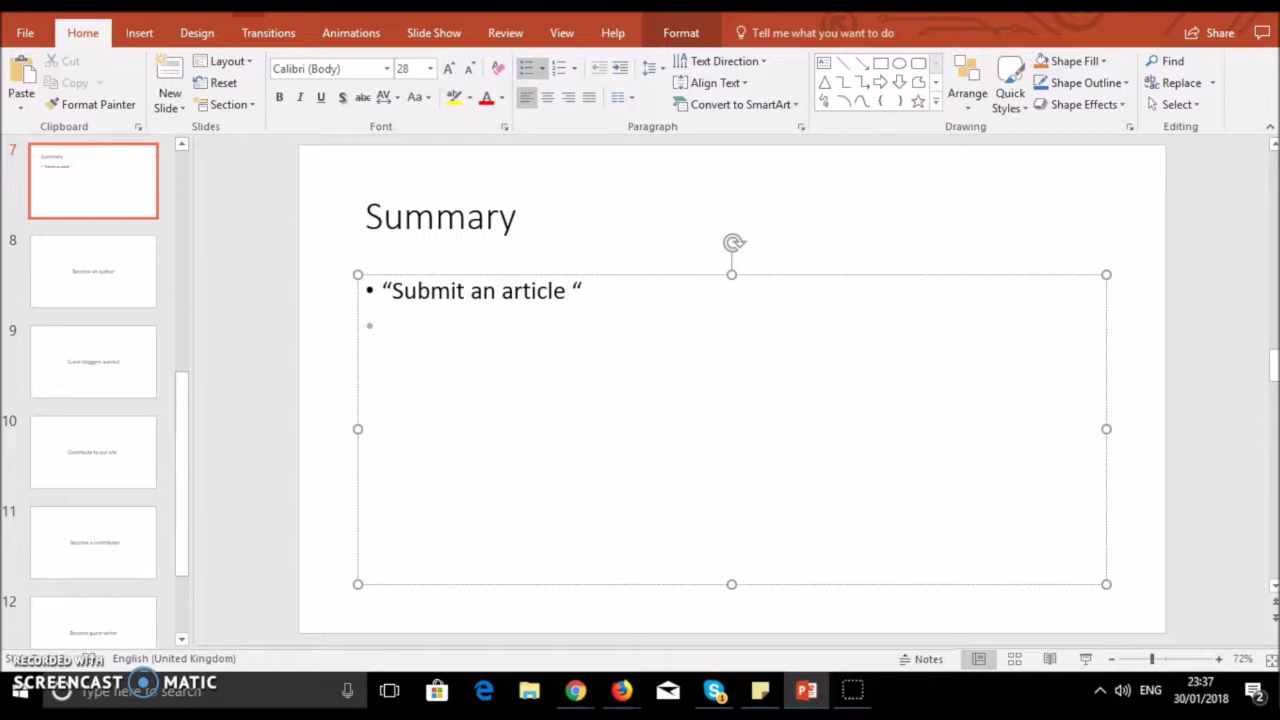
Step: Add the bullet Technology + "submit an article" and start a new bullet
{"action": "type", "text": "technolog"}
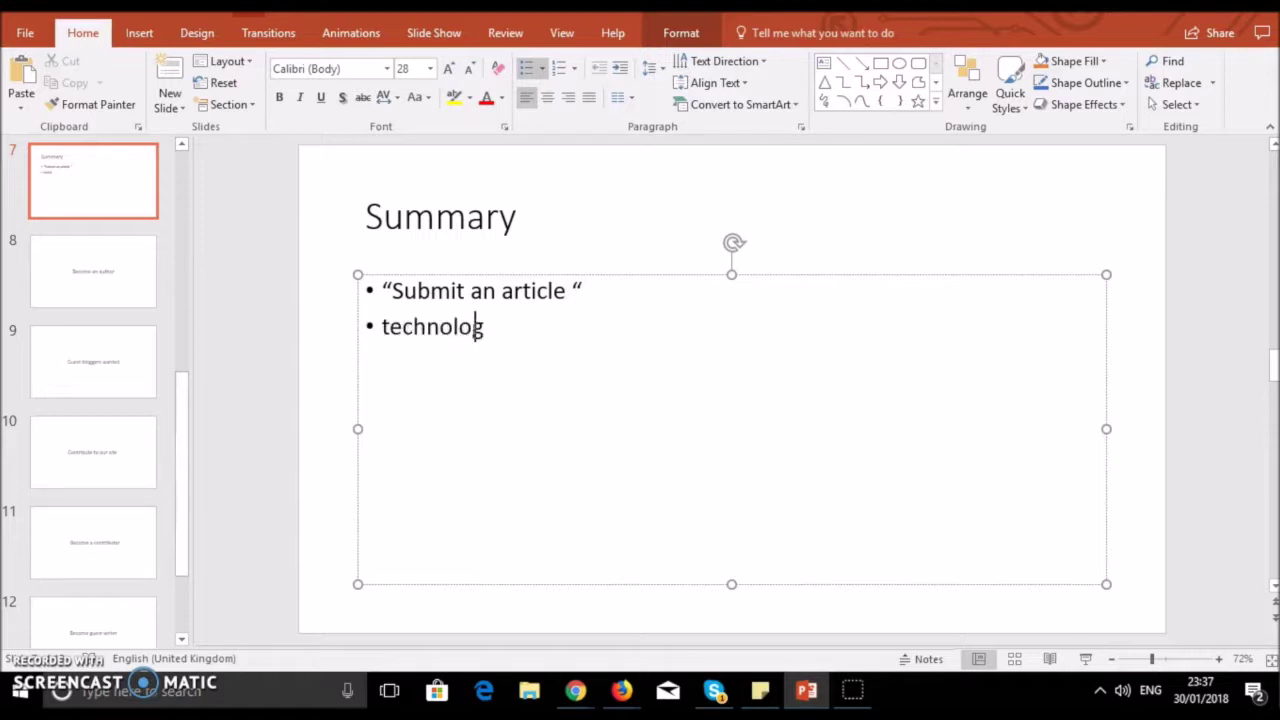
{"action": "type", "text": "y + "}
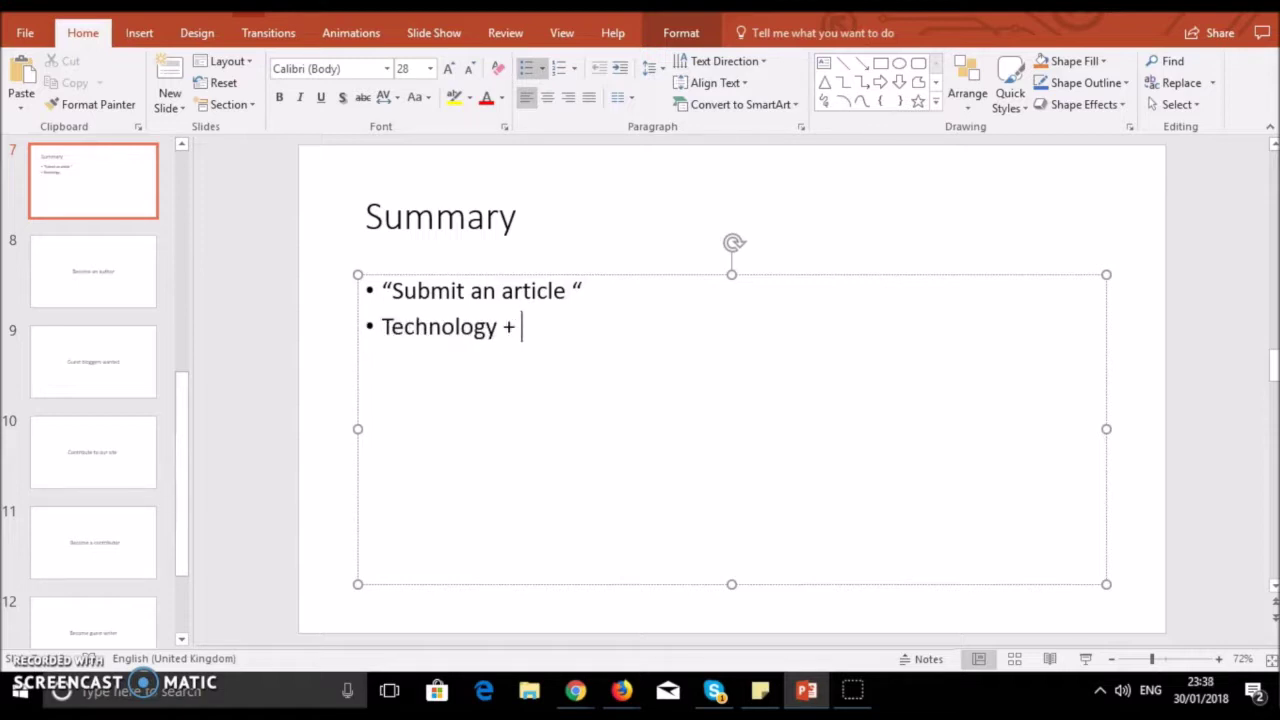
{"action": "type", "text": "\"submit ar"}
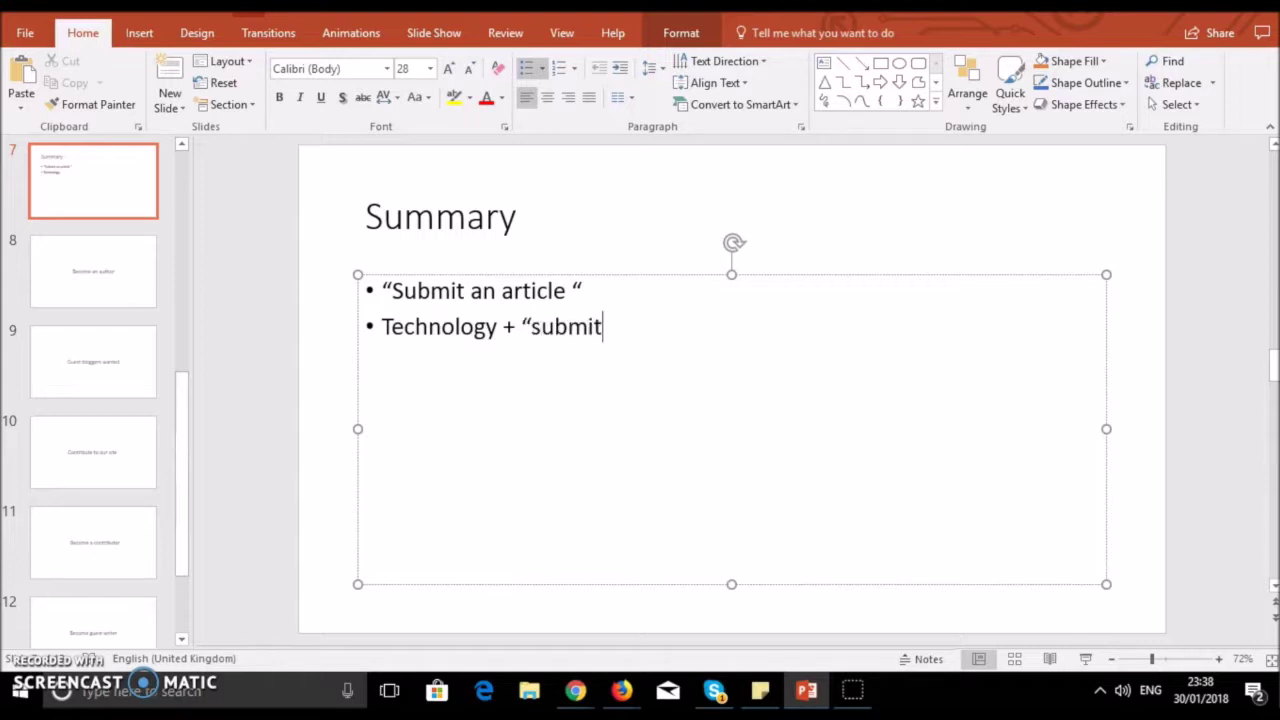
{"action": "key", "text": "BackSpace"}
{"action": "type", "text": "nartci"}
{"action": "key", "text": "BackSpace"}
{"action": "key", "text": "BackSpace"}
{"action": "key", "text": "BackSpace"}
{"action": "key", "text": "BackSpace"}
{"action": "key", "text": "BackSpace"}
{"action": "type", "text": "artcile"}
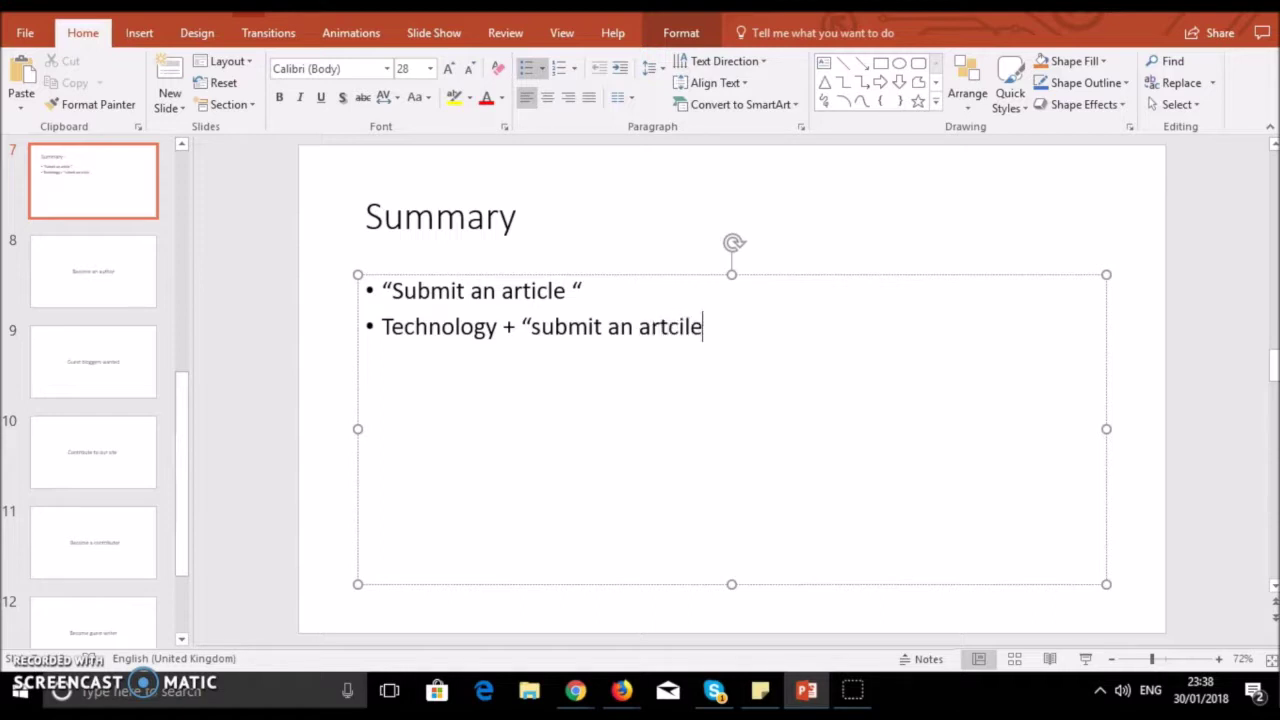
{"action": "type", "text": "\""}
{"action": "key", "text": "Return"}
Step: Add the bullet Google wildcard operator: "Submit a *blog post" and start a fourth bullet
{"action": "type", "text": "G"}
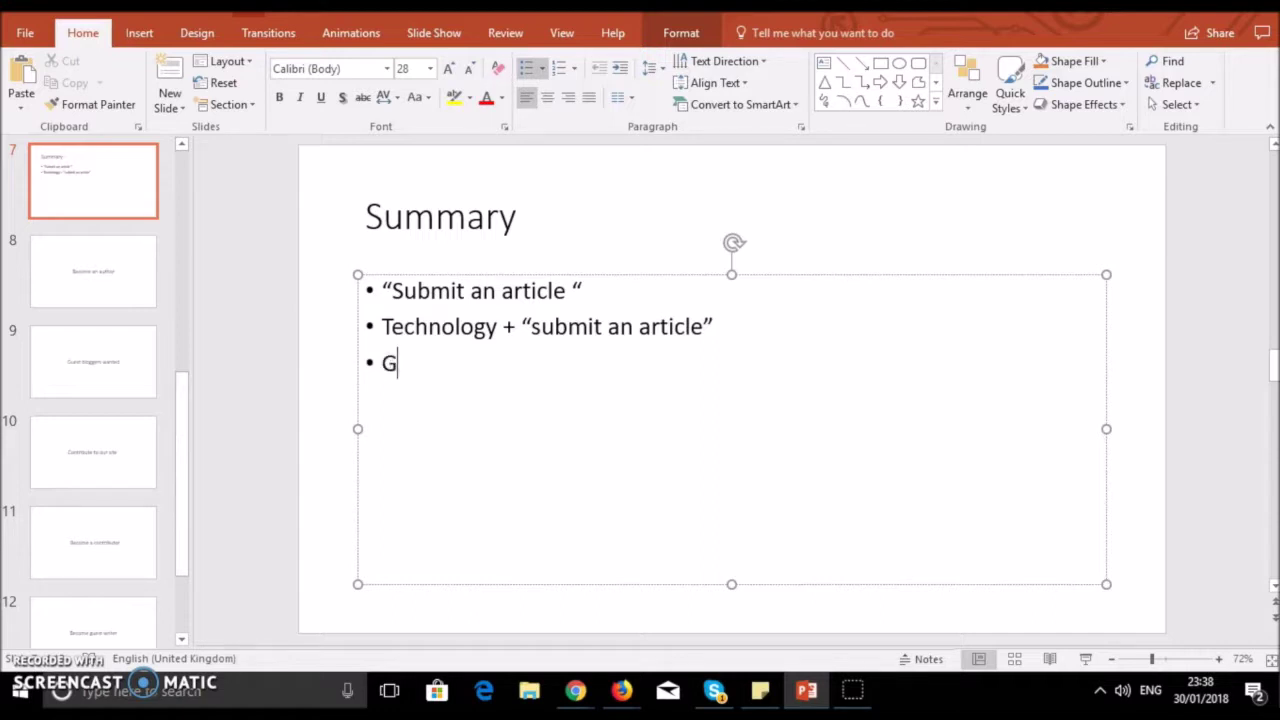
{"action": "type", "text": "oogle wildcard opert"}
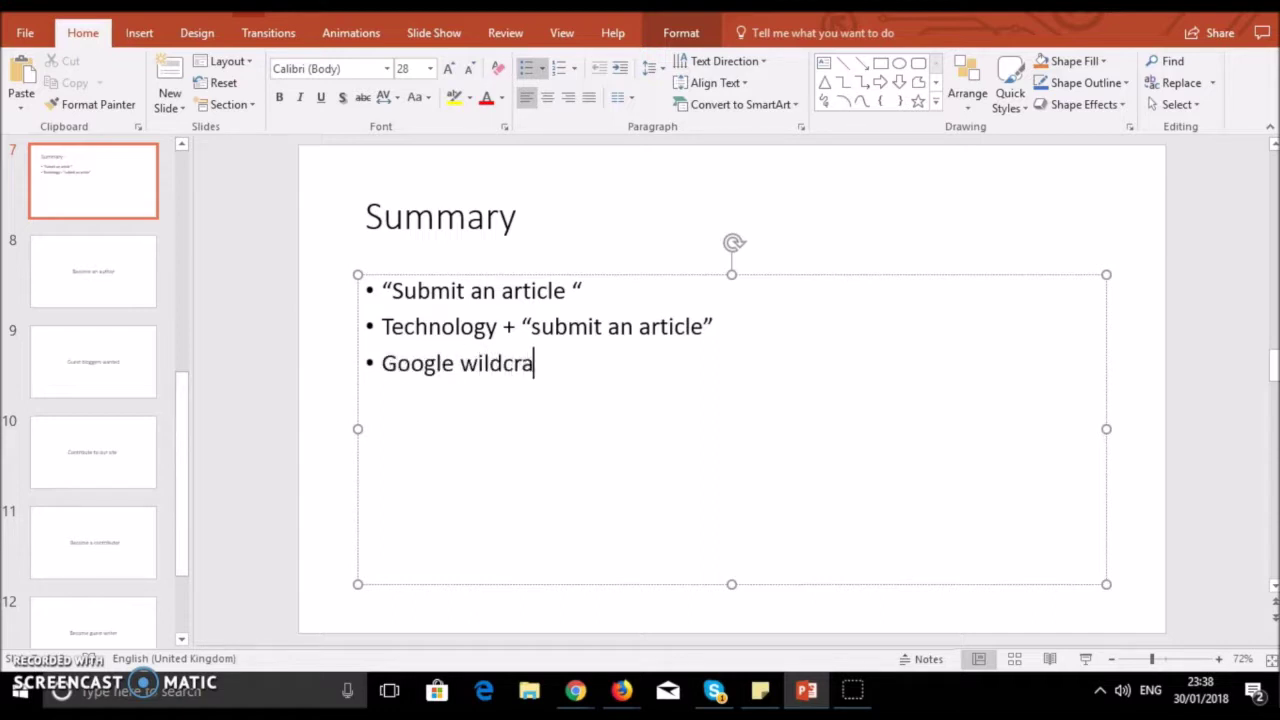
{"action": "key", "text": "BackSpace"}
{"action": "type", "text": "ator"}
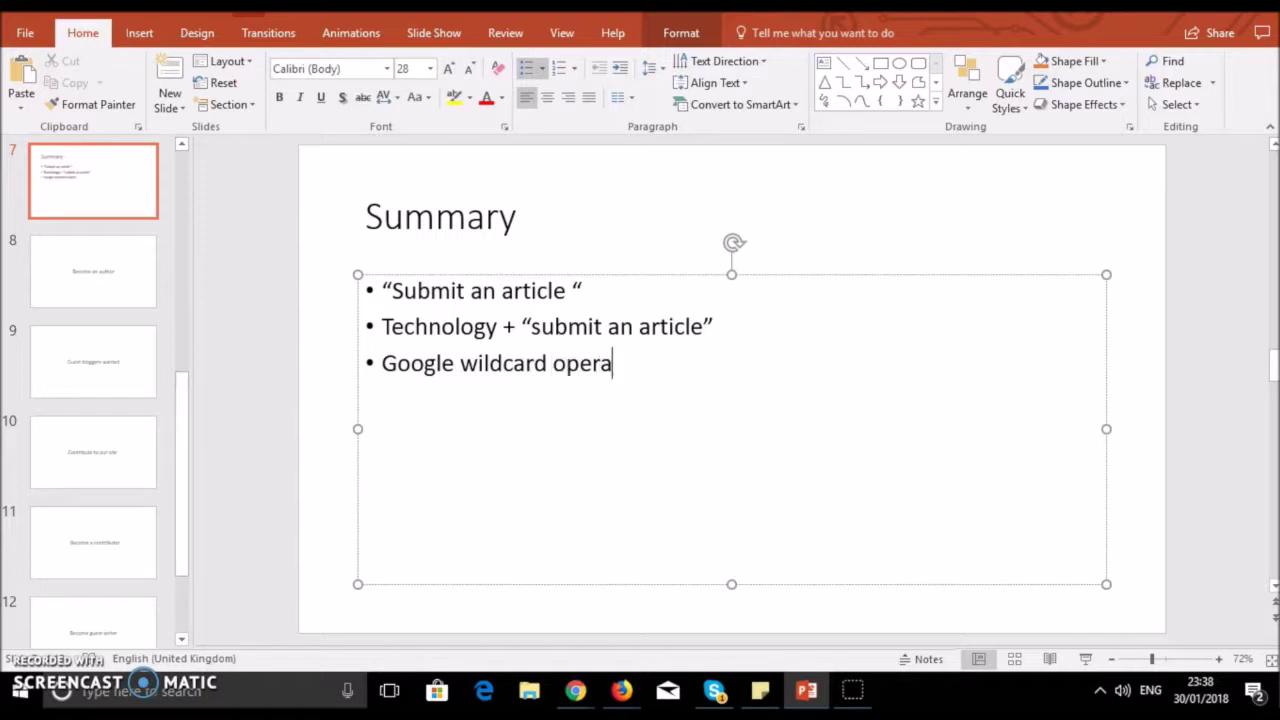
{"action": "type", "text": ":"}
{"action": "key", "text": "BackSpace"}
{"action": "type", "text": ": \"Submit"}
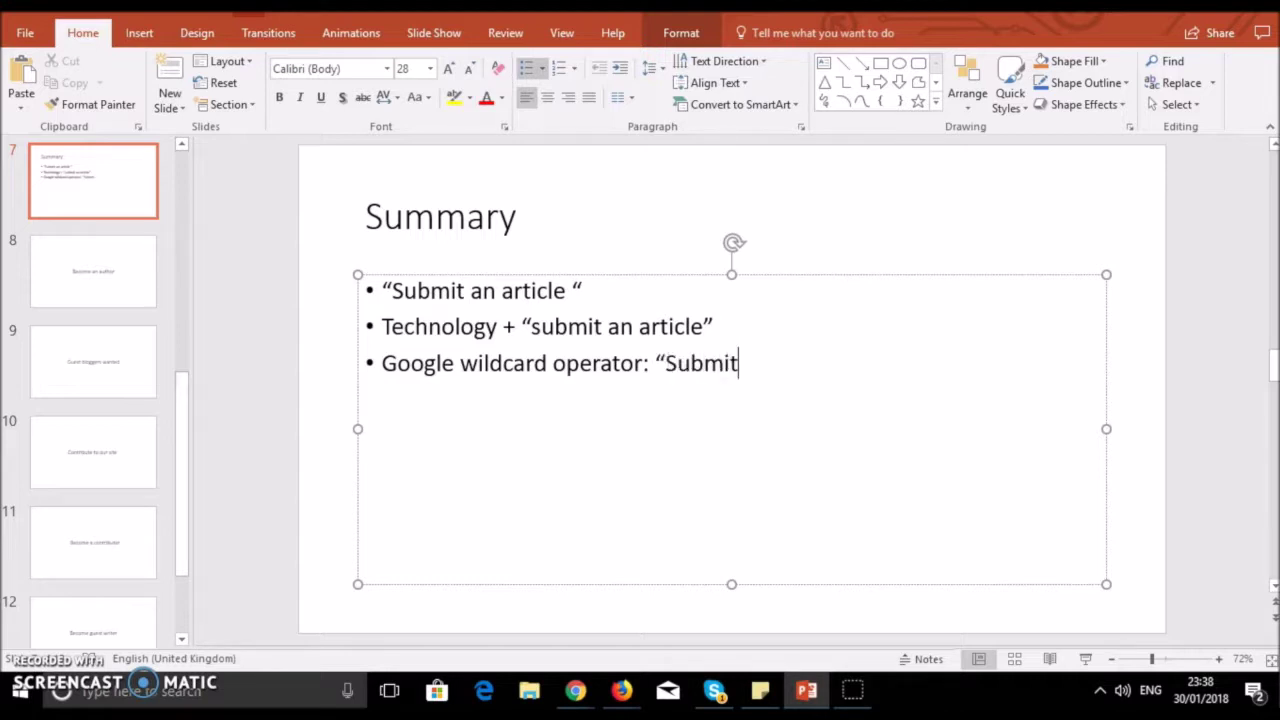
{"action": "type", "text": " a *blog post"}
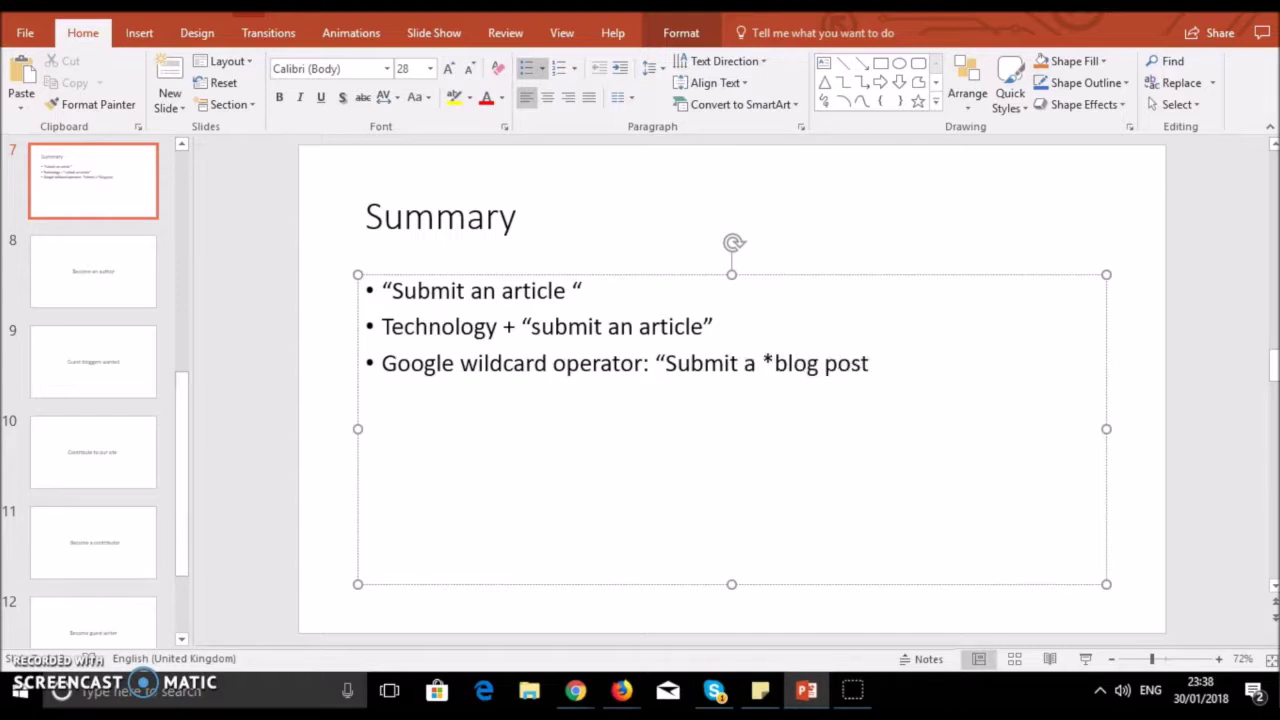
{"action": "type", "text": "\""}
{"action": "key", "text": "Return"}
Step: Add the bullet "Submit a blog post" technology OR blockchain OR machine learning, then begin a fifth bullet
{"action": "type", "text": "\"Submit a blog"}
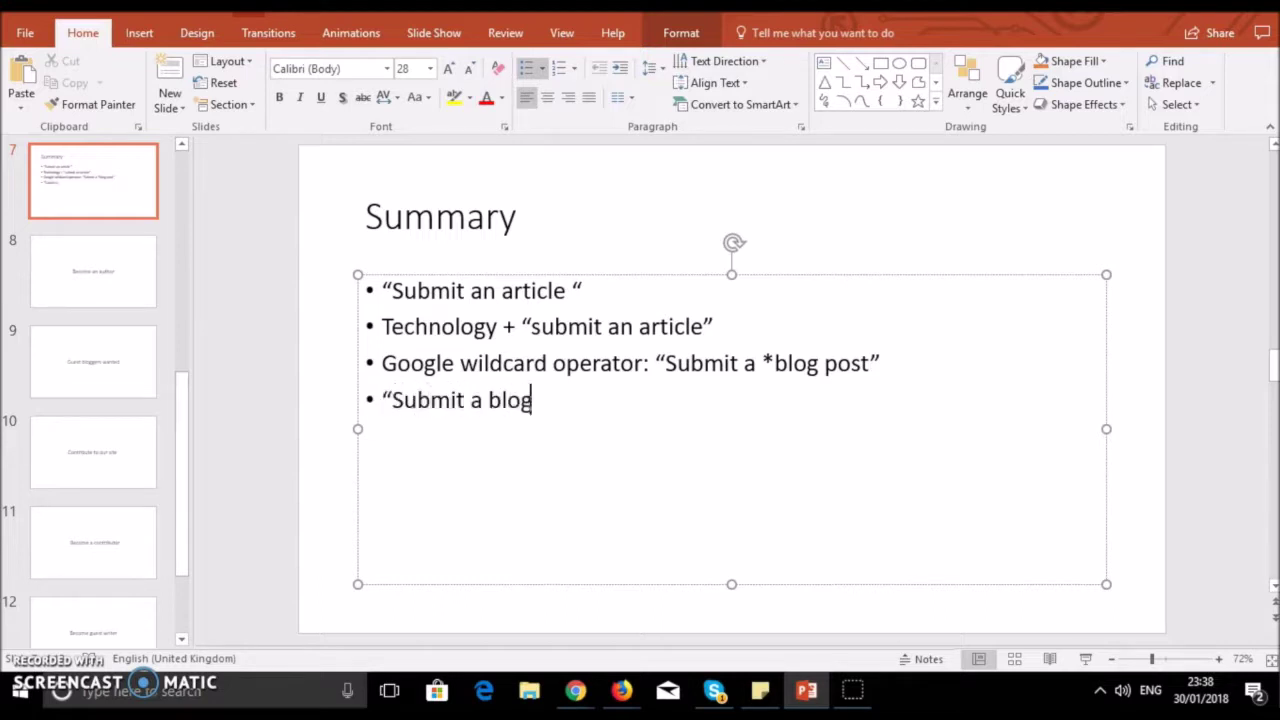
{"action": "type", "text": " post"}
{"action": "type", "text": "\""}
{"action": "type", "text": "techn"}
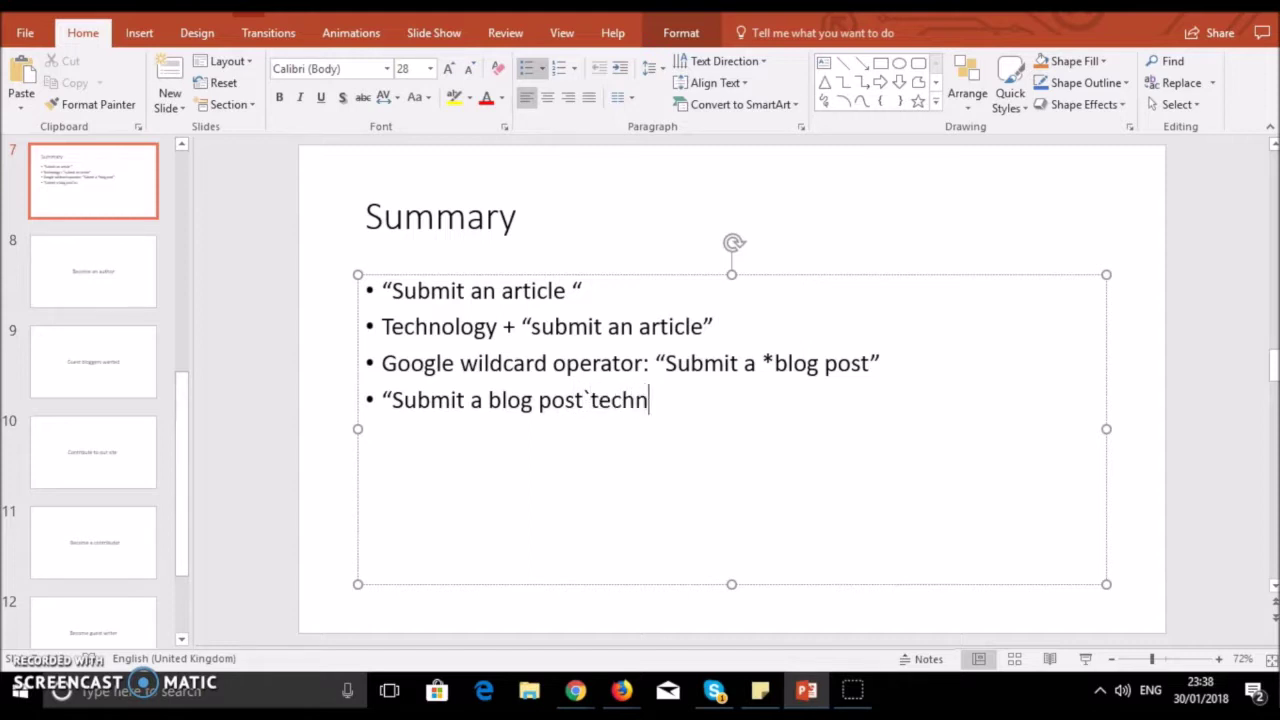
{"action": "type", "text": "ology OR"}
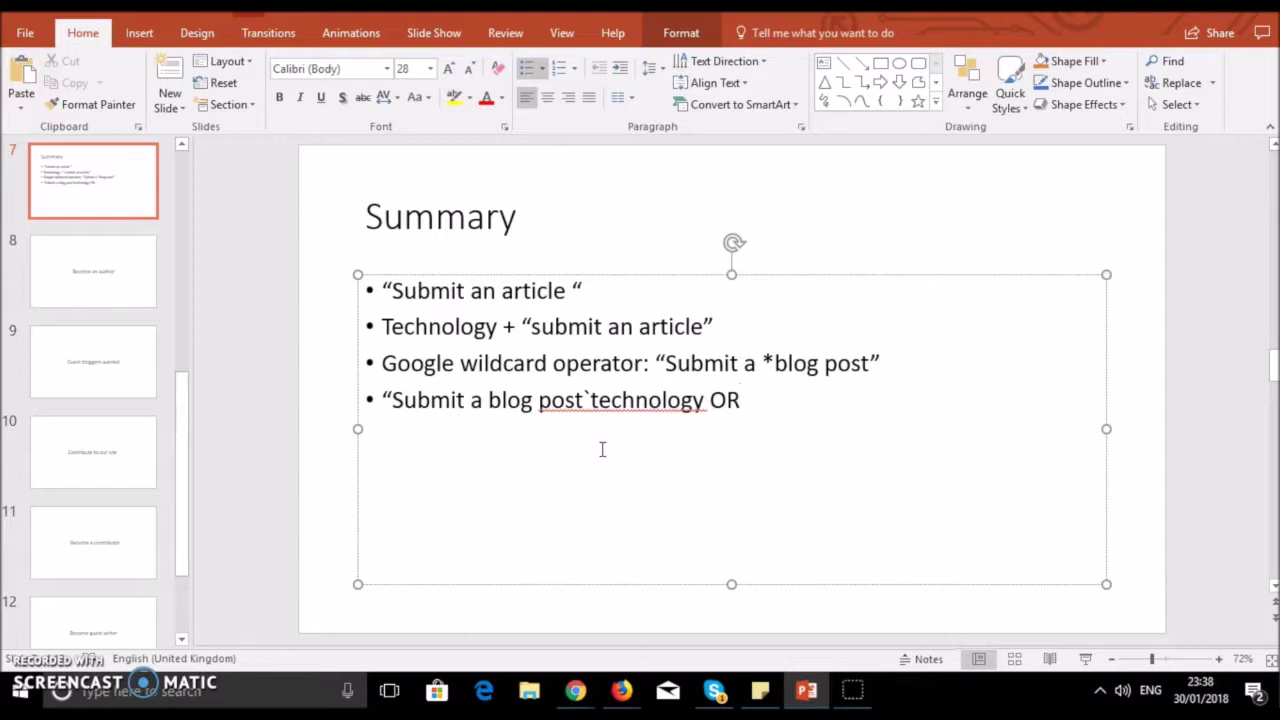
{"action": "type", "text": "blockcha"}
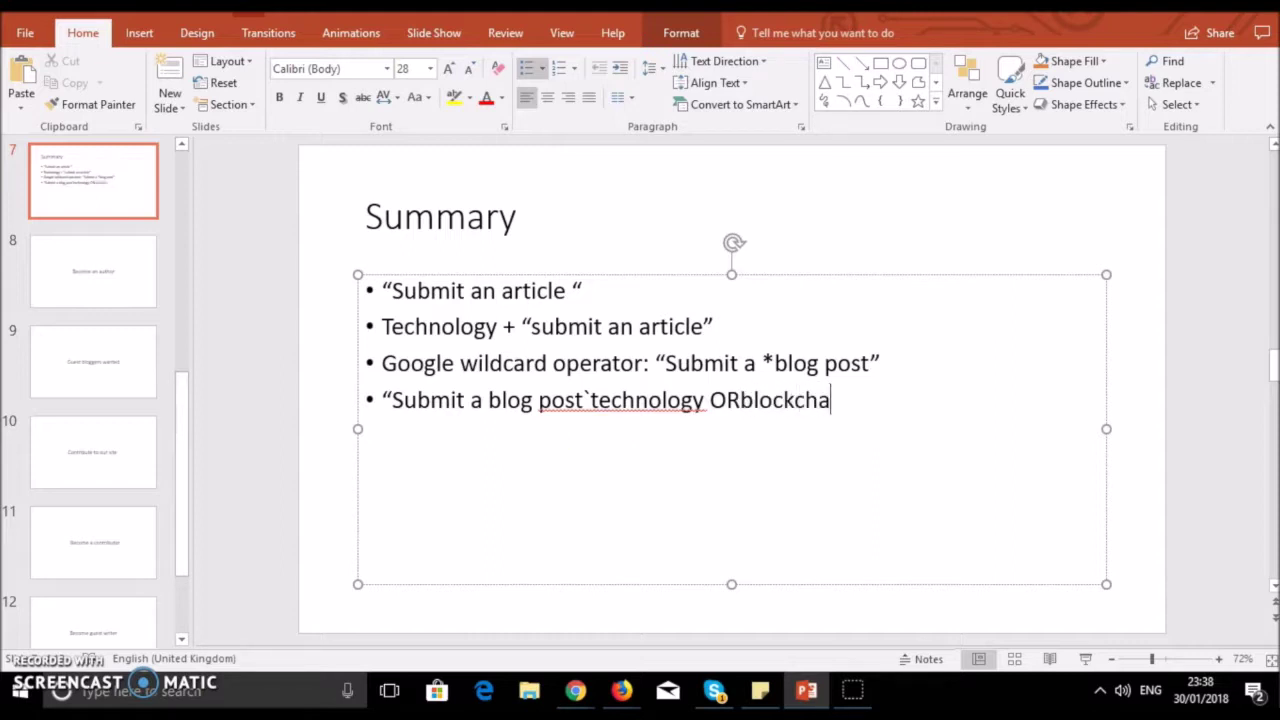
{"action": "type", "text": "n"}
{"action": "left_click", "coordinate": [740, 400]}
{"action": "left_click", "coordinate": [837, 400]}
{"action": "type", "text": "in"}
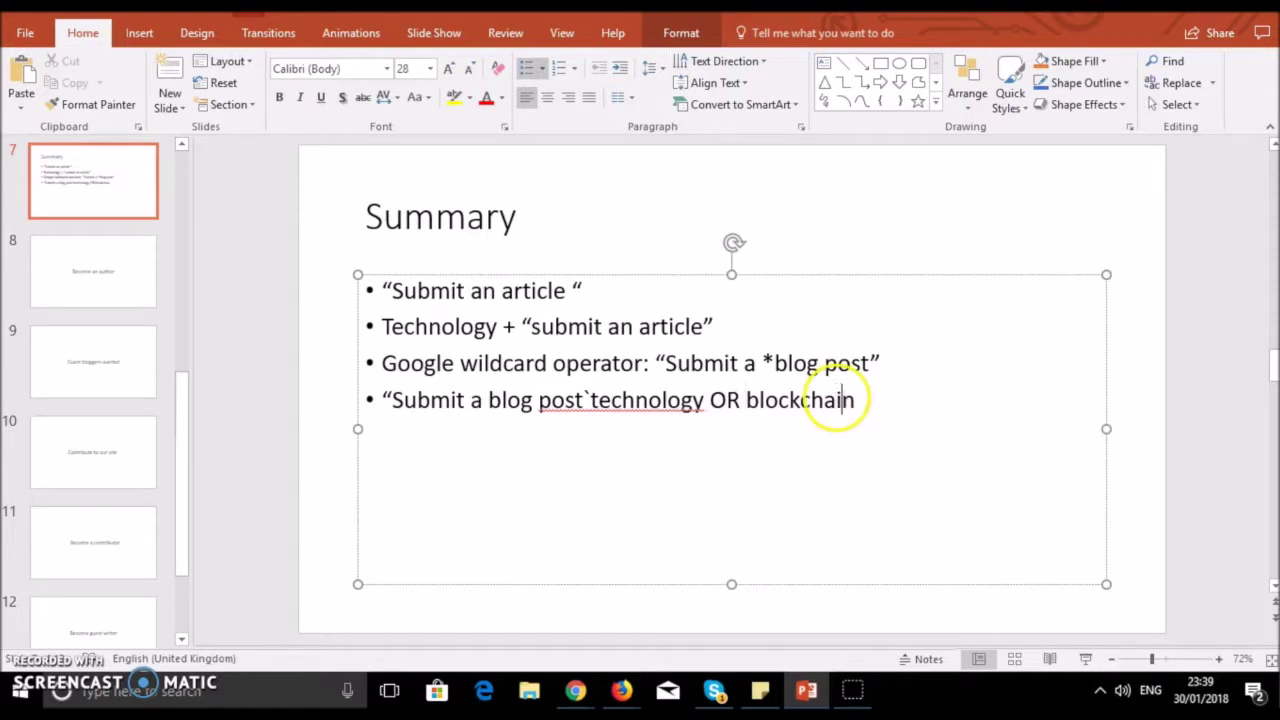
{"action": "left_click", "coordinate": [871, 400]}
{"action": "type", "text": "OR"}
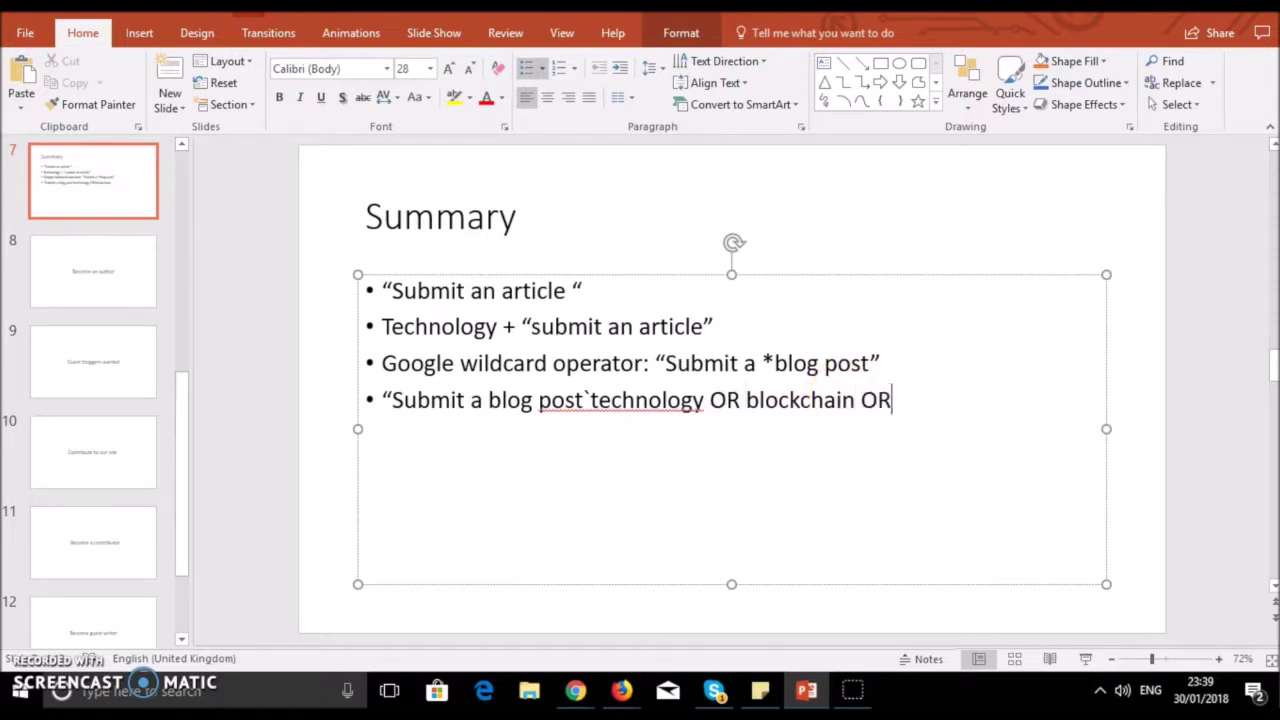
{"action": "type", "text": " mach"}
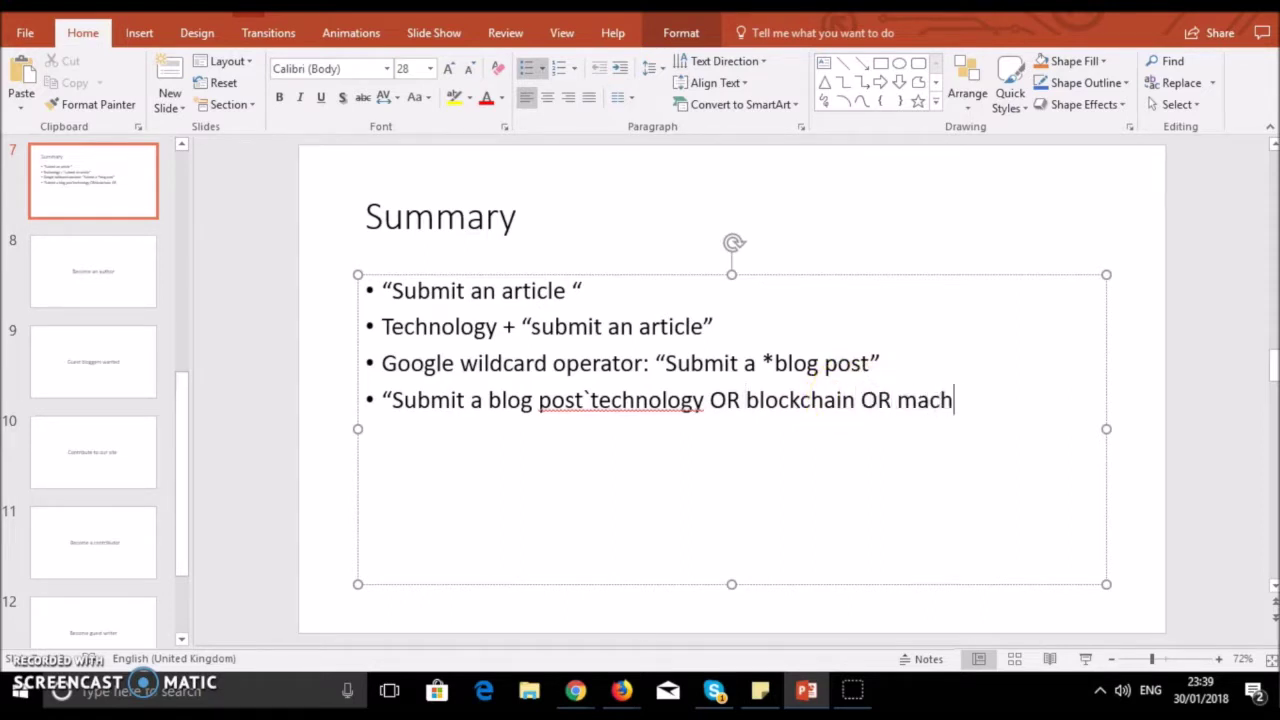
{"action": "type", "text": "ine learning"}
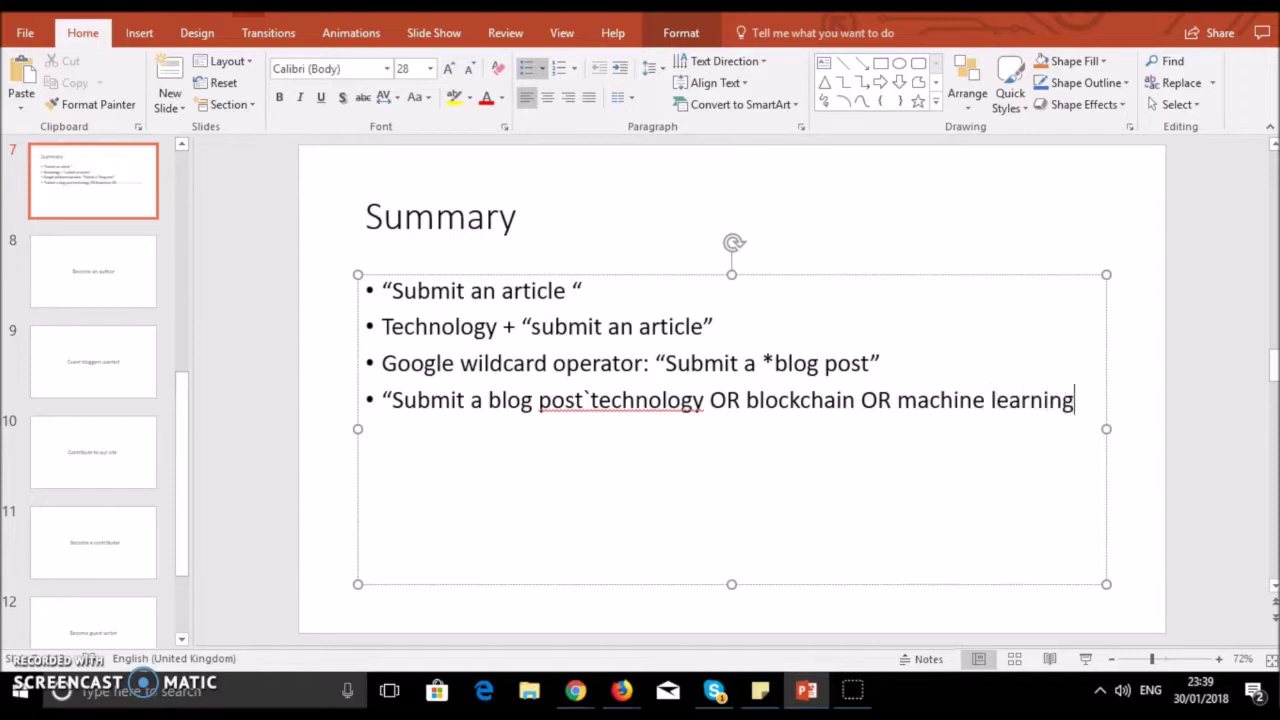
{"action": "key", "text": "BackSpace"}
{"action": "type", "text": "g"}
{"action": "key", "text": "BackSpace"}
{"action": "type", "text": "\""}
{"action": "key", "text": "Return"}
{"action": "type", "text": "Google "}
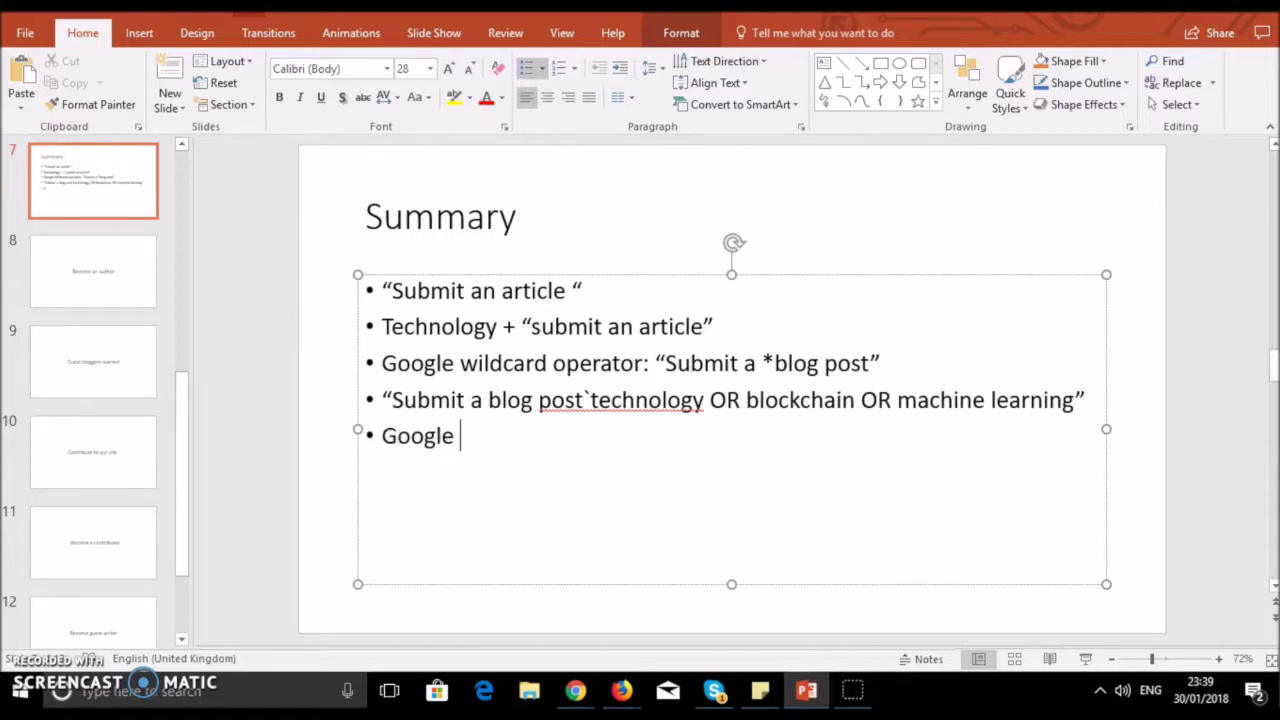
{"action": "type", "text": "advanced ser"}
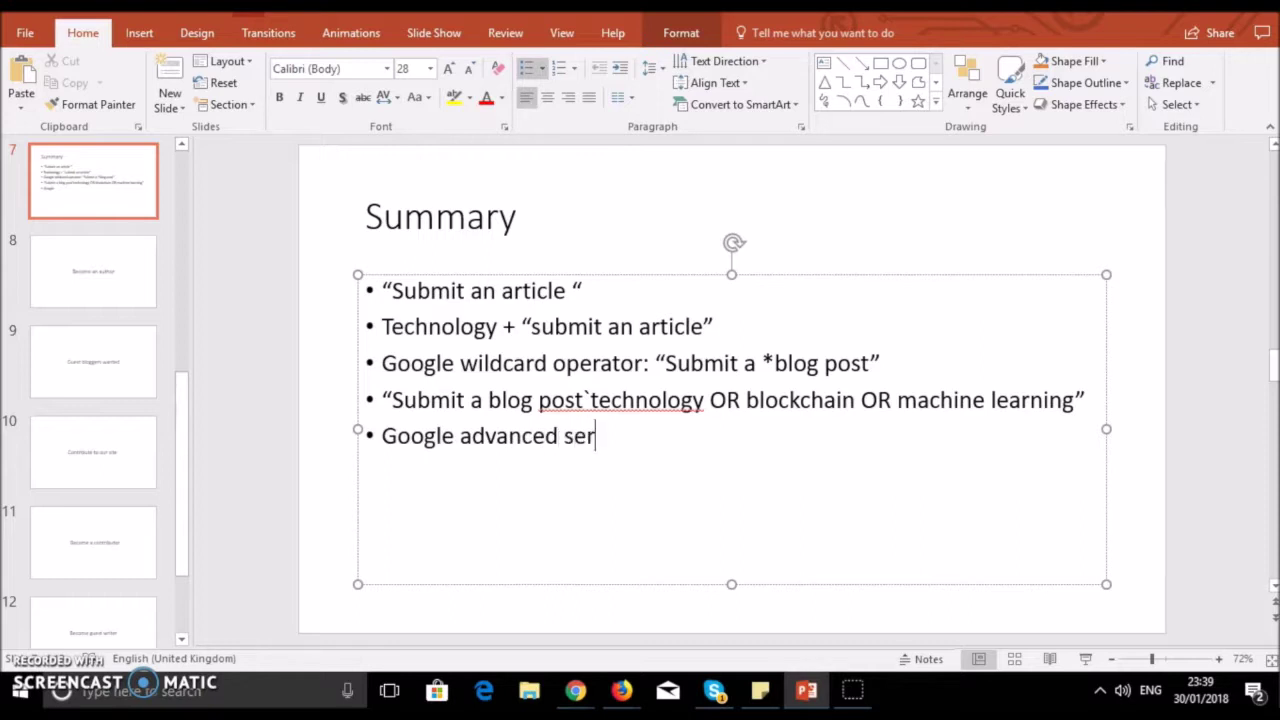
Step: Complete the fifth bullet as 'Google advanced search: google.com/advanced_search', correcting typos
{"action": "key", "text": "BackSpace"}
{"action": "type", "text": "arch@"}
{"action": "key", "text": "BackSpace"}
{"action": "type", "text": "search: g"}
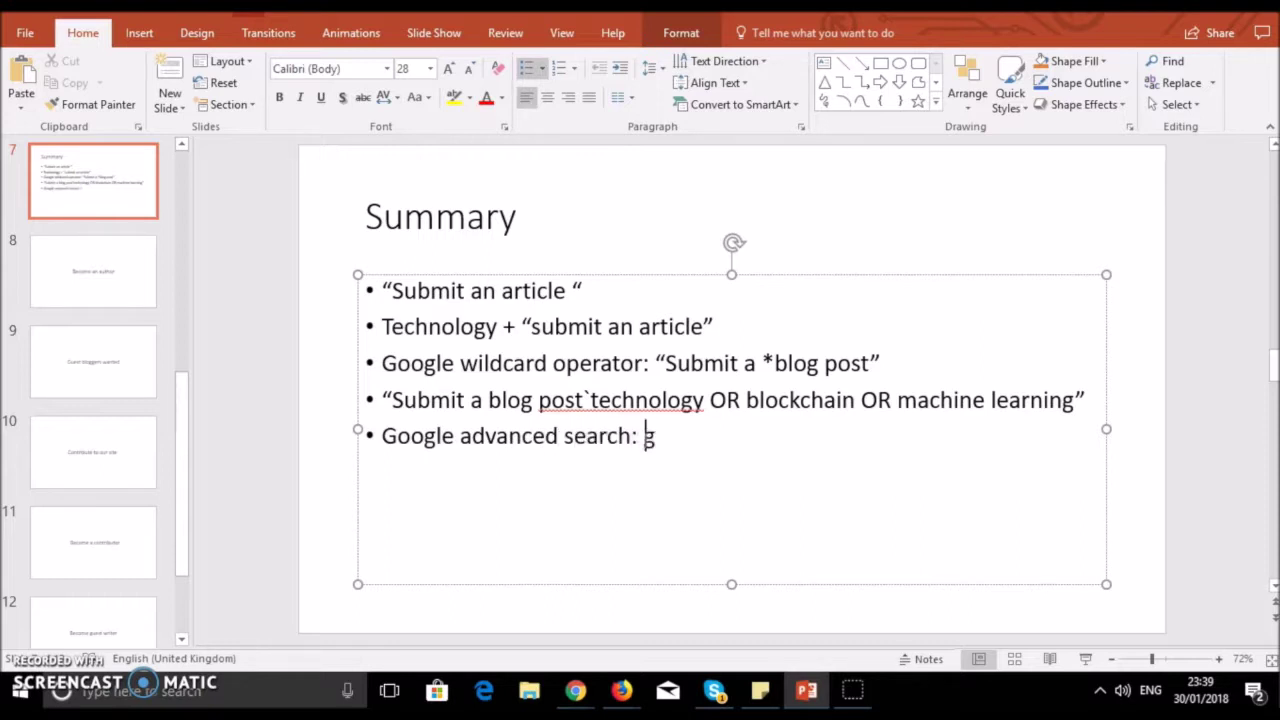
{"action": "type", "text": "oogle.com"}
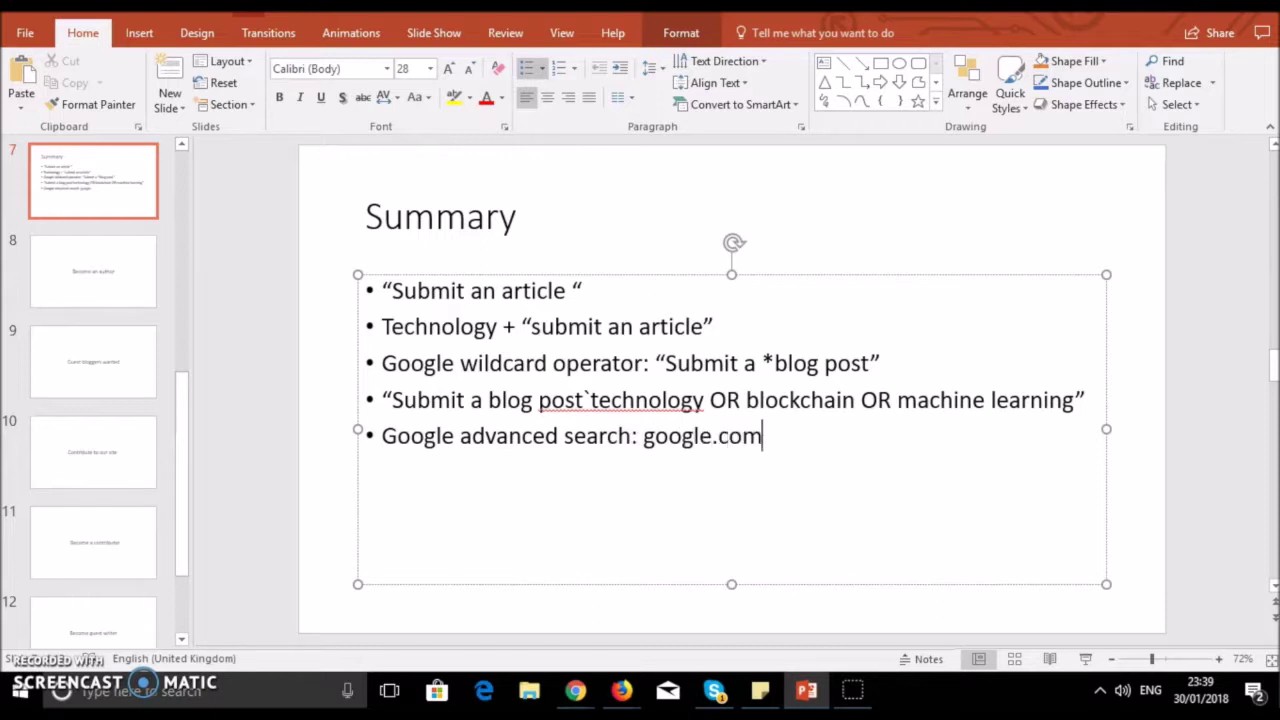
{"action": "type", "text": "/advanc"}
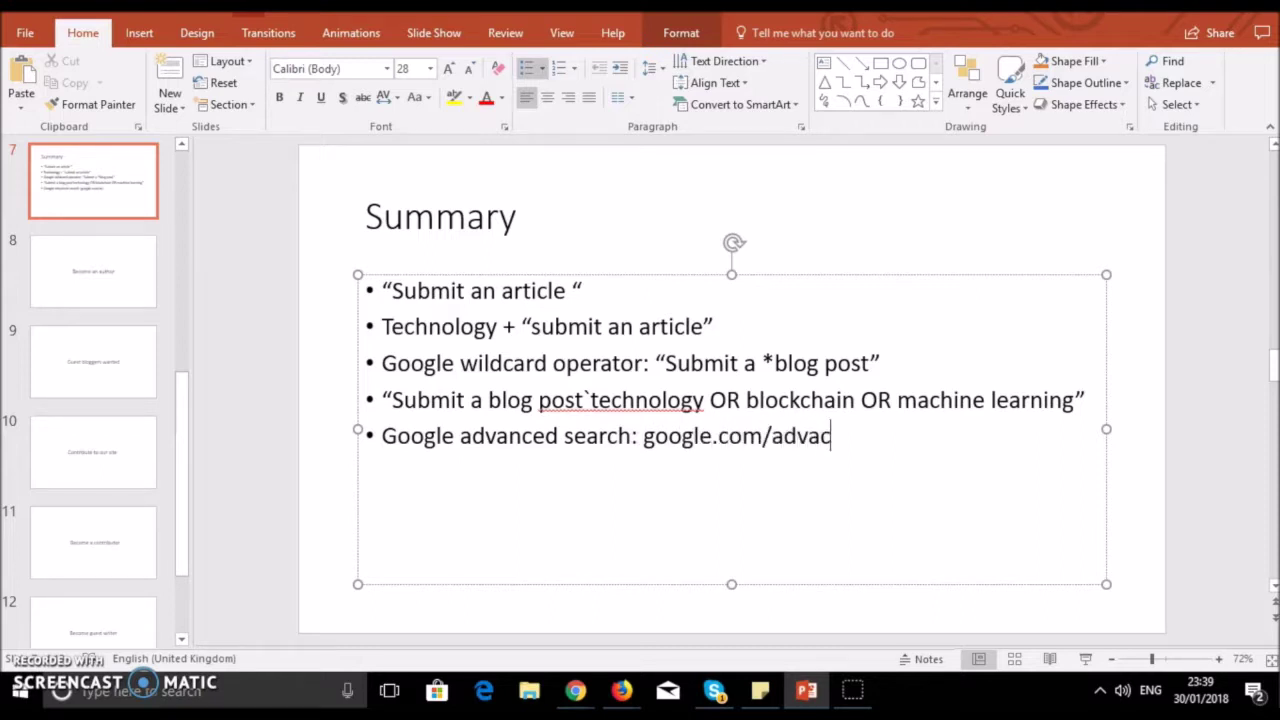
{"action": "key", "text": "BackSpace"}
{"action": "type", "text": "nced_"}
{"action": "type", "text": "serahc"}
{"action": "key", "text": "BackSpace"}
{"action": "key", "text": "BackSpace"}
{"action": "key", "text": "BackSpace"}
{"action": "key", "text": "BackSpace"}
{"action": "type", "text": "a"}
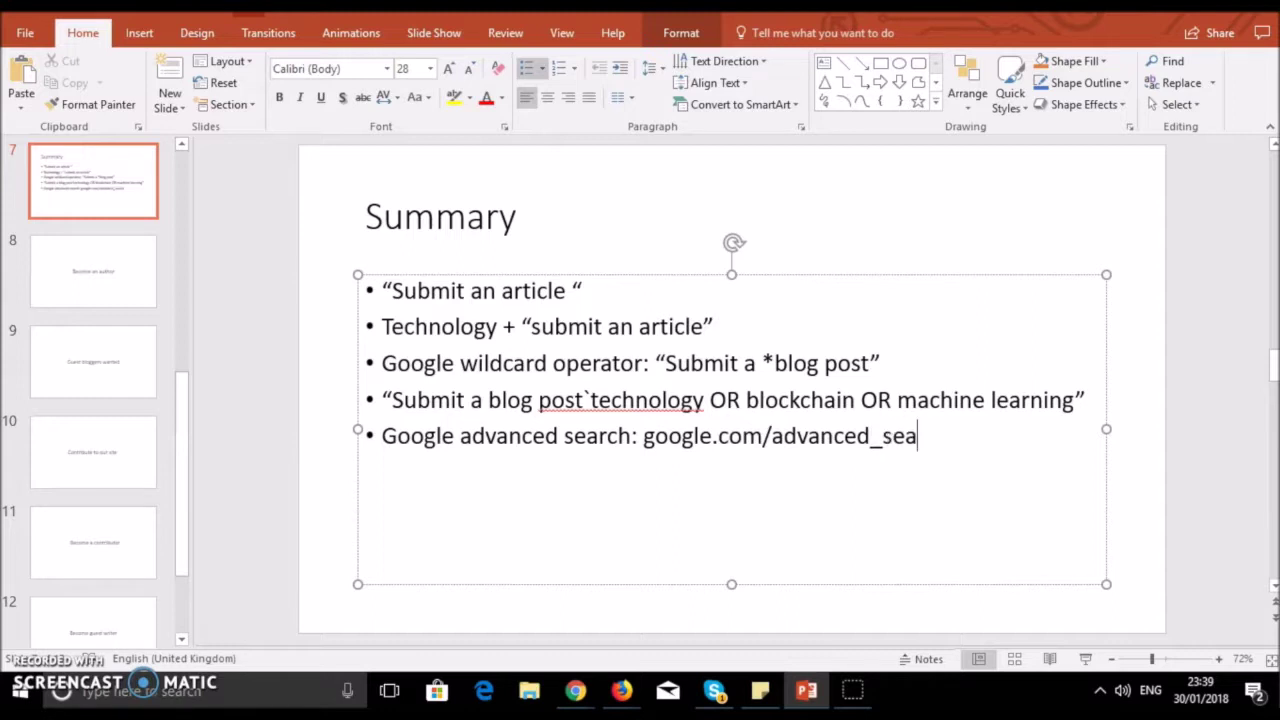
{"action": "type", "text": "rch"}
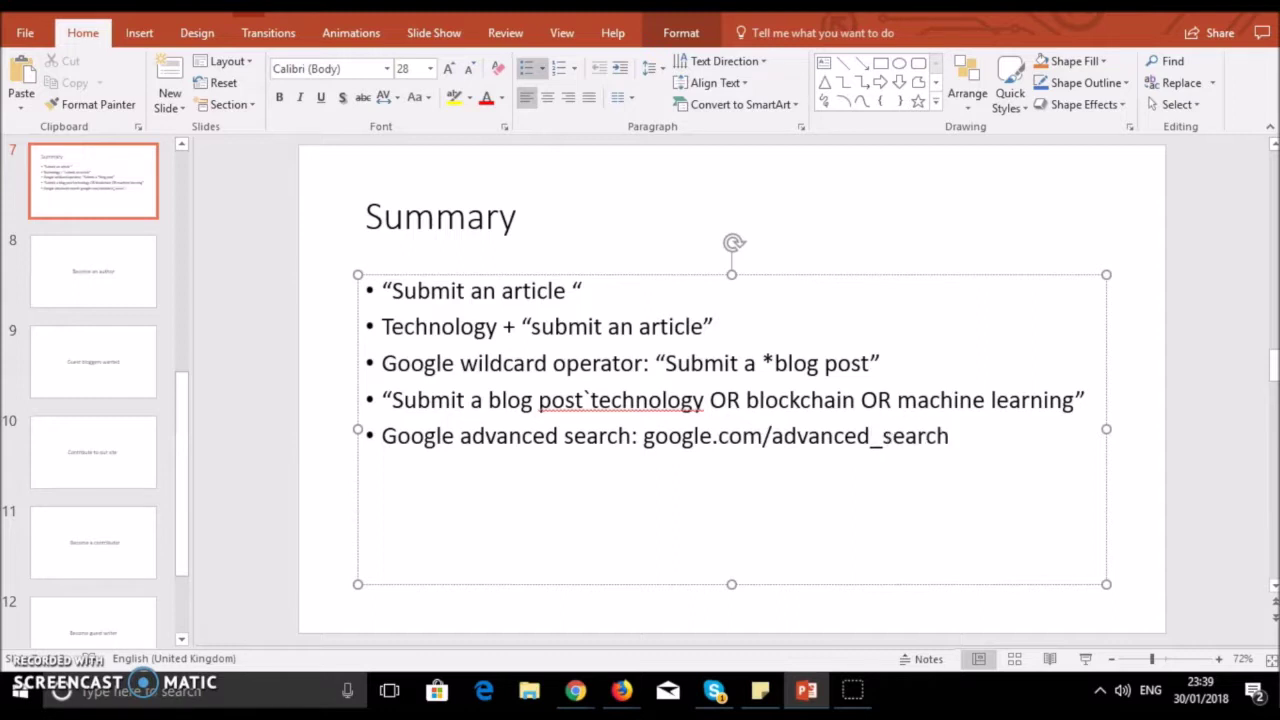